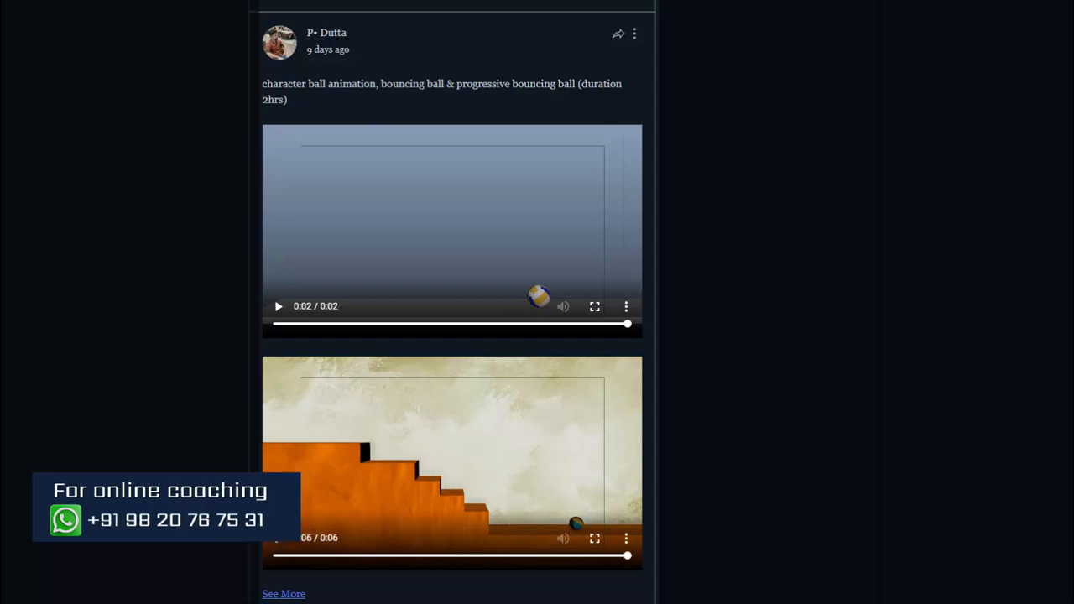
Step: Look through the ball animation post and expand it to view all of its bouncing ball videos
scroll(453, 302, "down", 3)
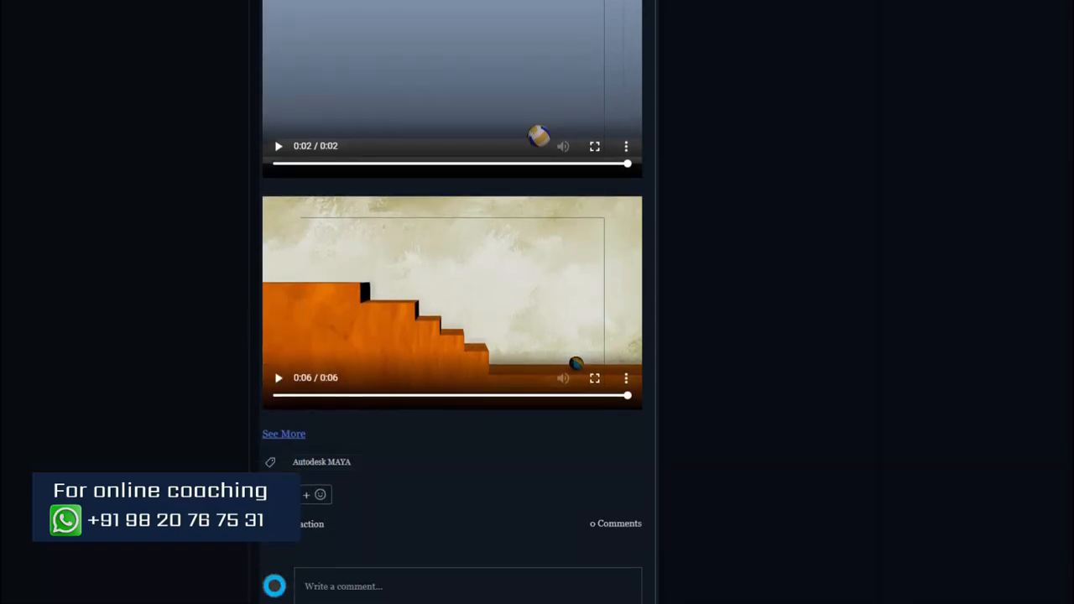
left_click(284, 324)
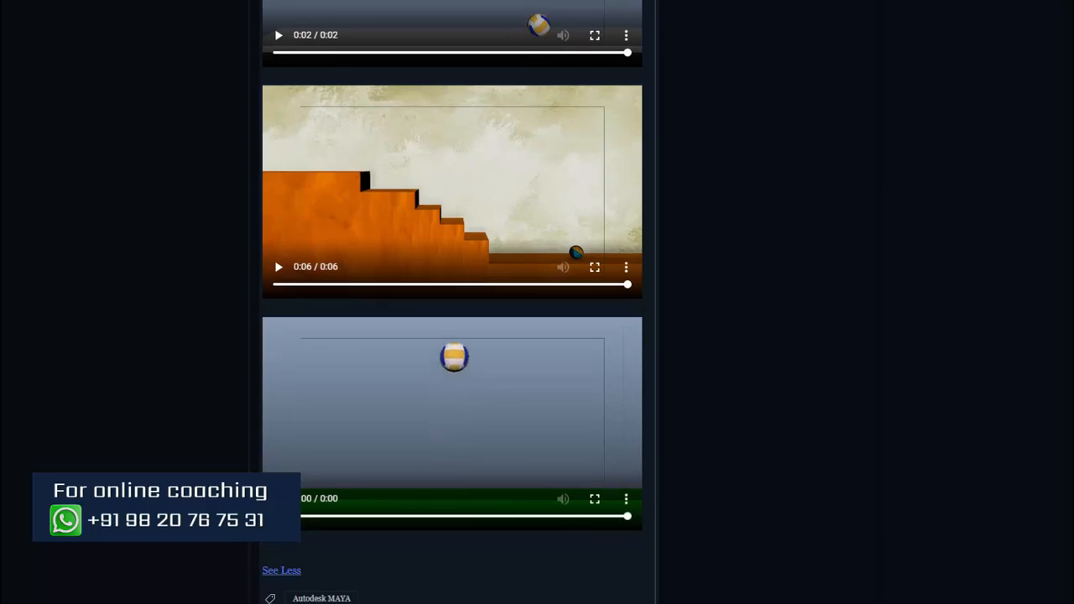
scroll(443, 438, "up", 3)
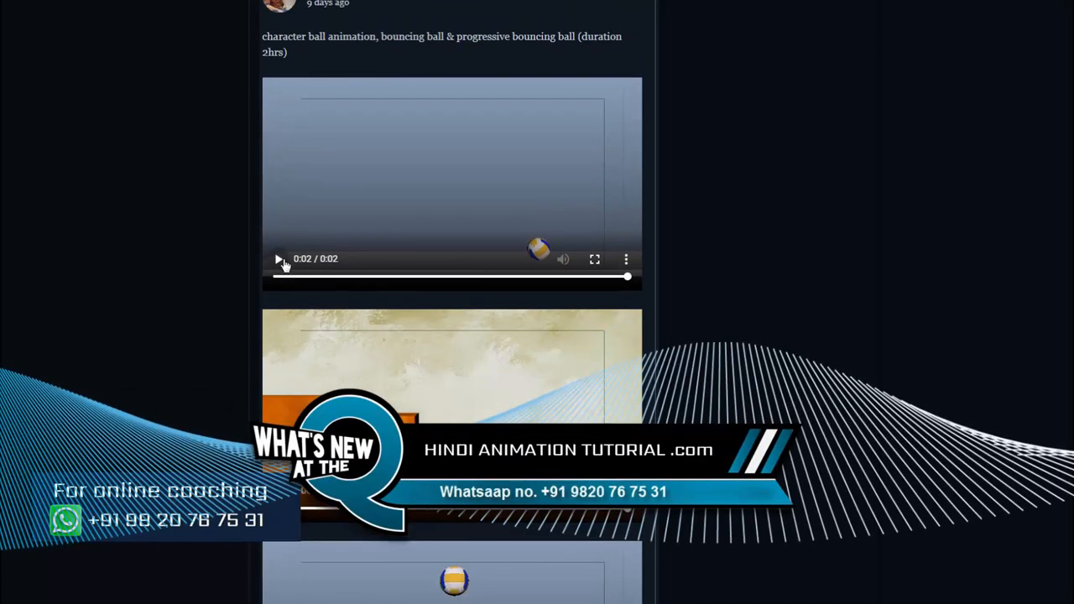
scroll(283, 263, "up", 1)
left_click(277, 331)
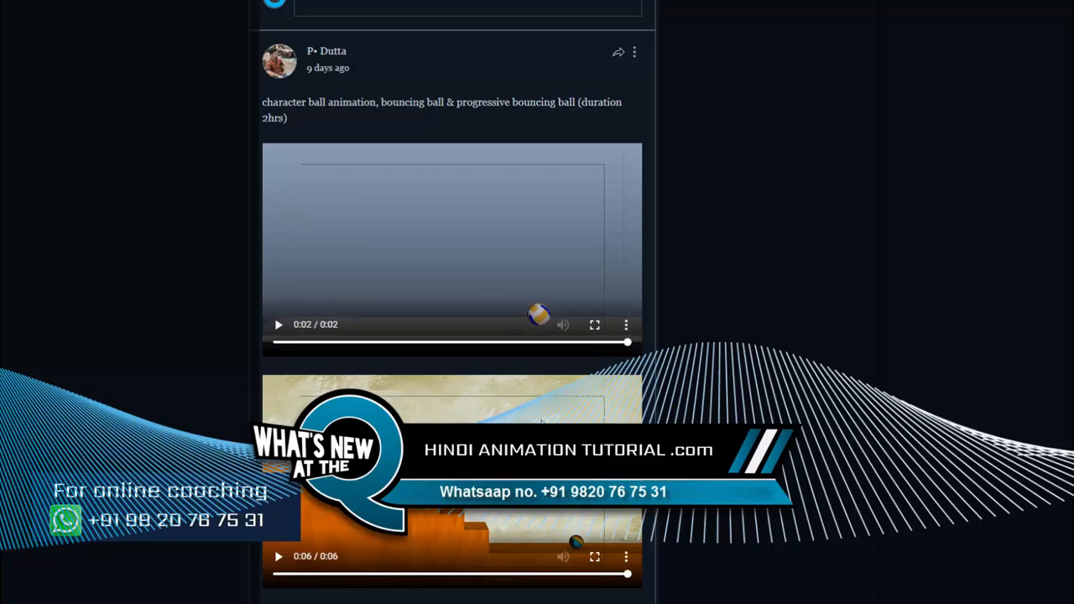
scroll(452, 316, "up", 5)
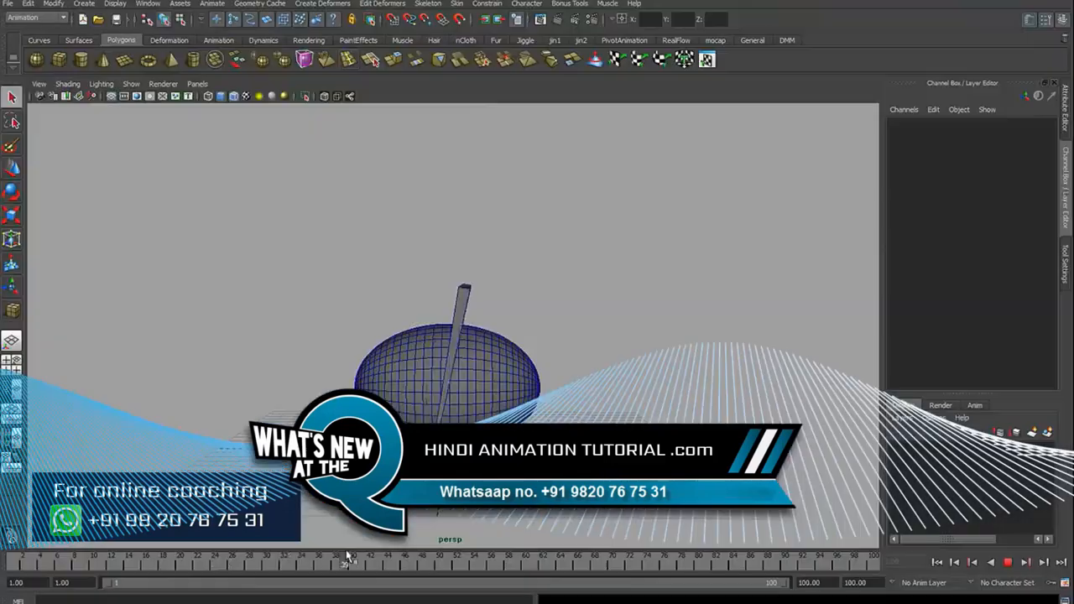
Step: Return the timeline to frame 1 and select the f1, f2 and f3 pieces of the sliced egg-shaped mesh
left_click(23, 567)
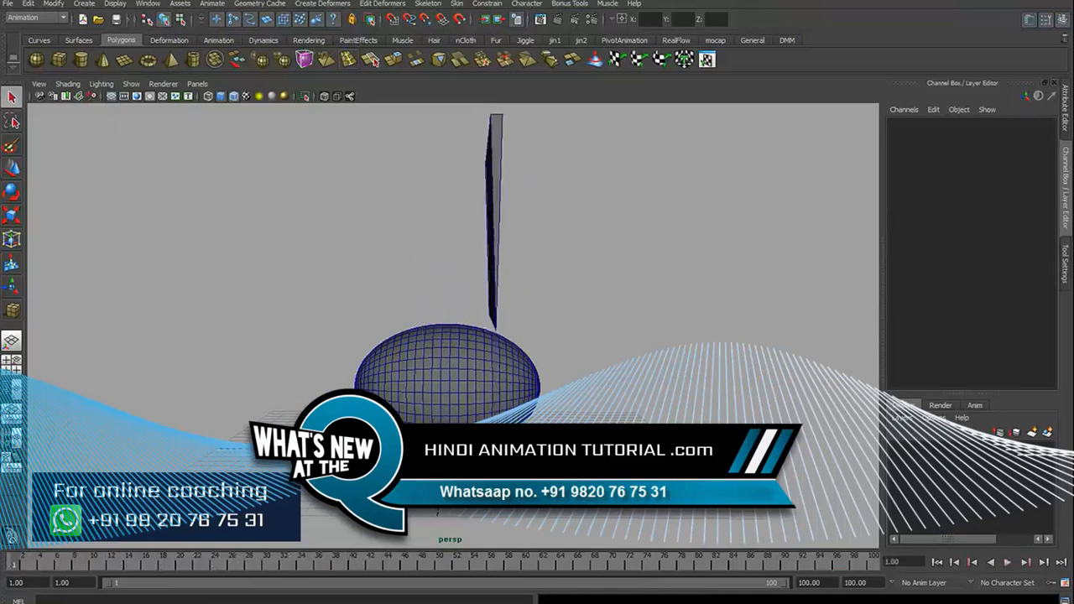
left_click_drag(486, 277, 403, 277, "alt")
left_click(433, 410)
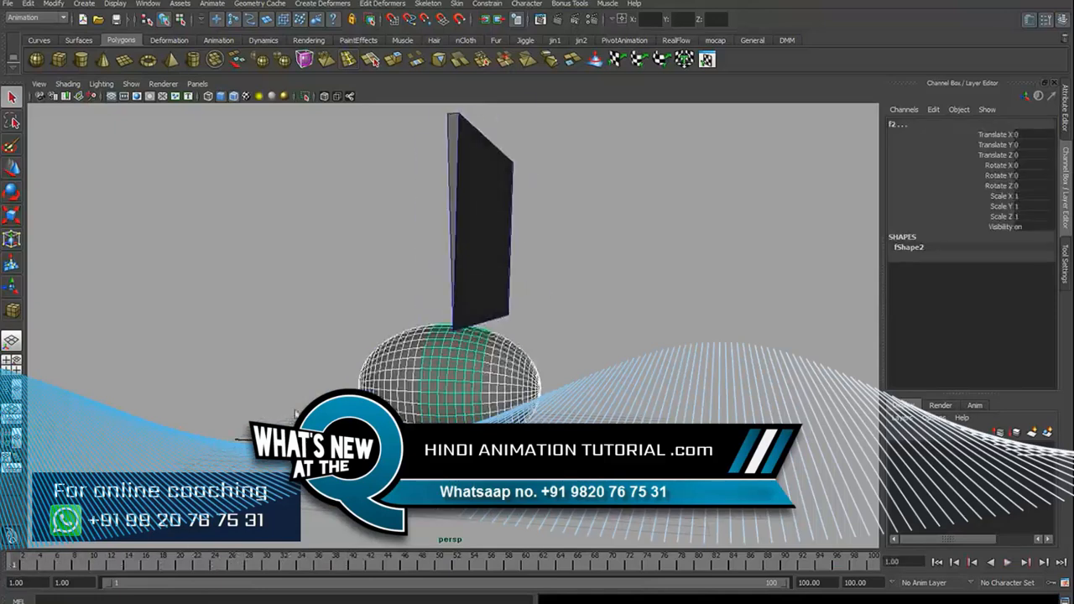
left_click_drag(564, 334, 514, 327, "alt")
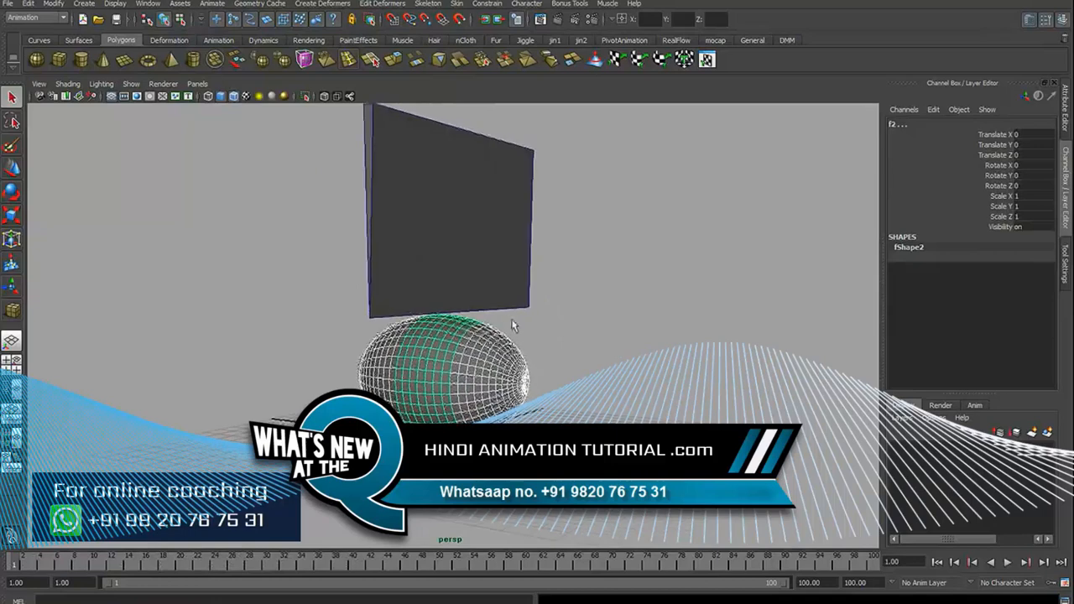
Step: Switch to the Dynamics menu set and create active rigid bodies from the selected egg pieces using the default rigid options
left_click(60, 17)
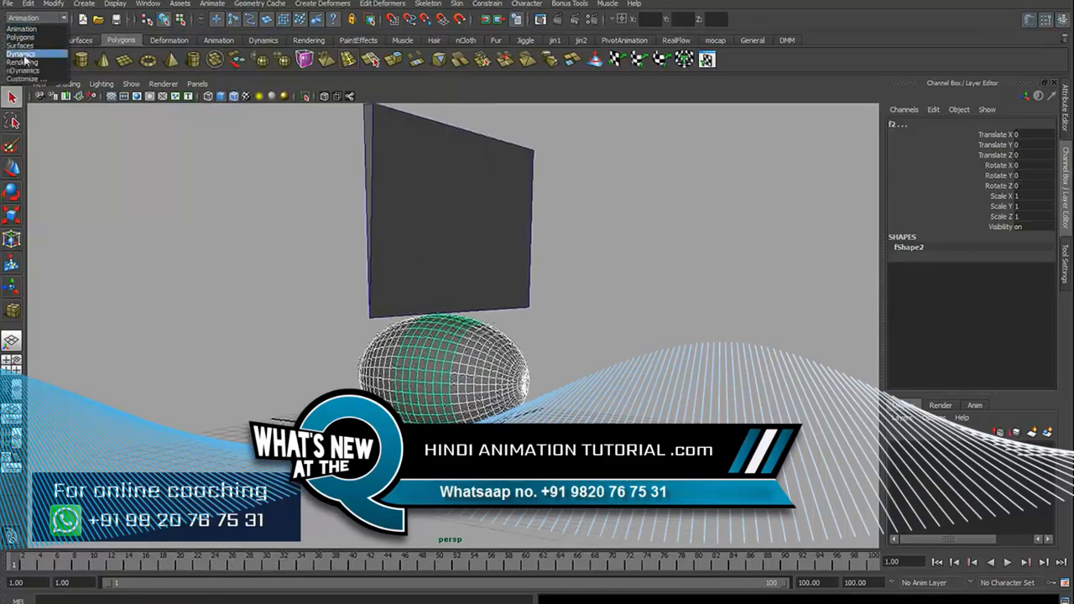
left_click(23, 61)
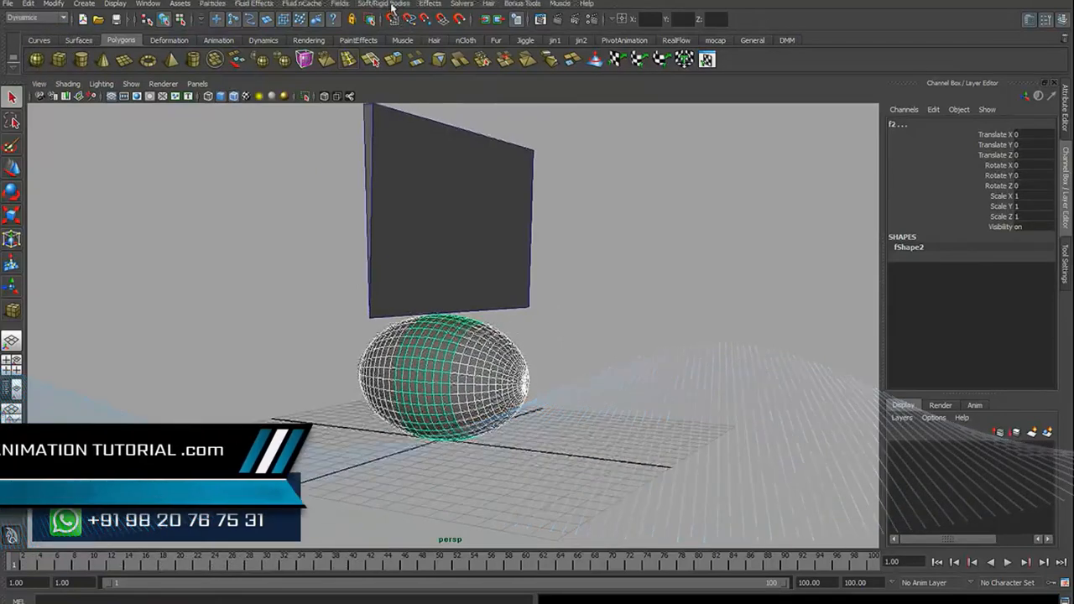
left_click(383, 3)
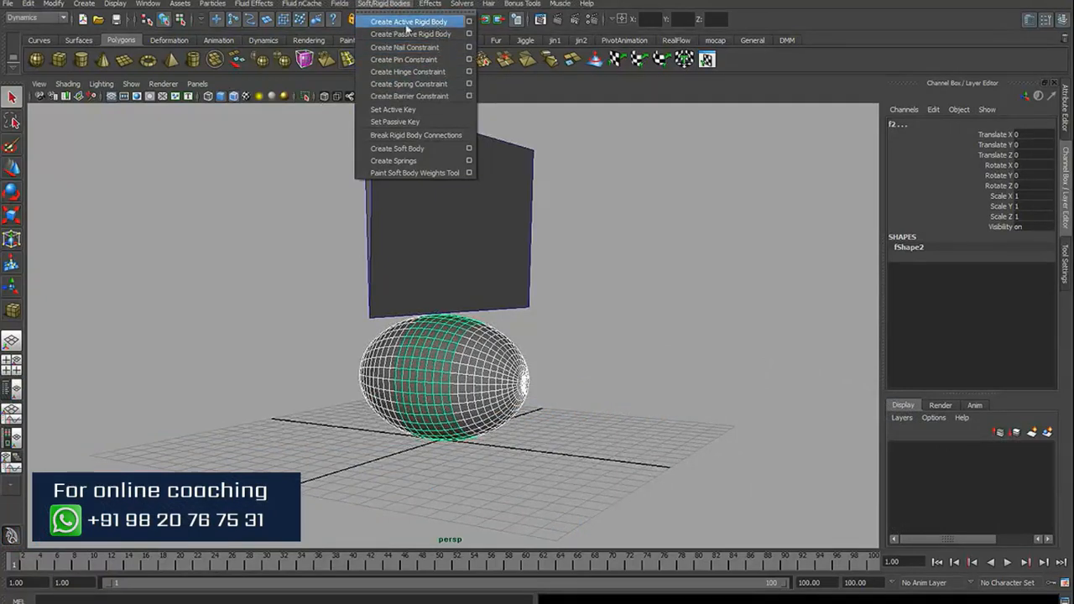
left_click(469, 23)
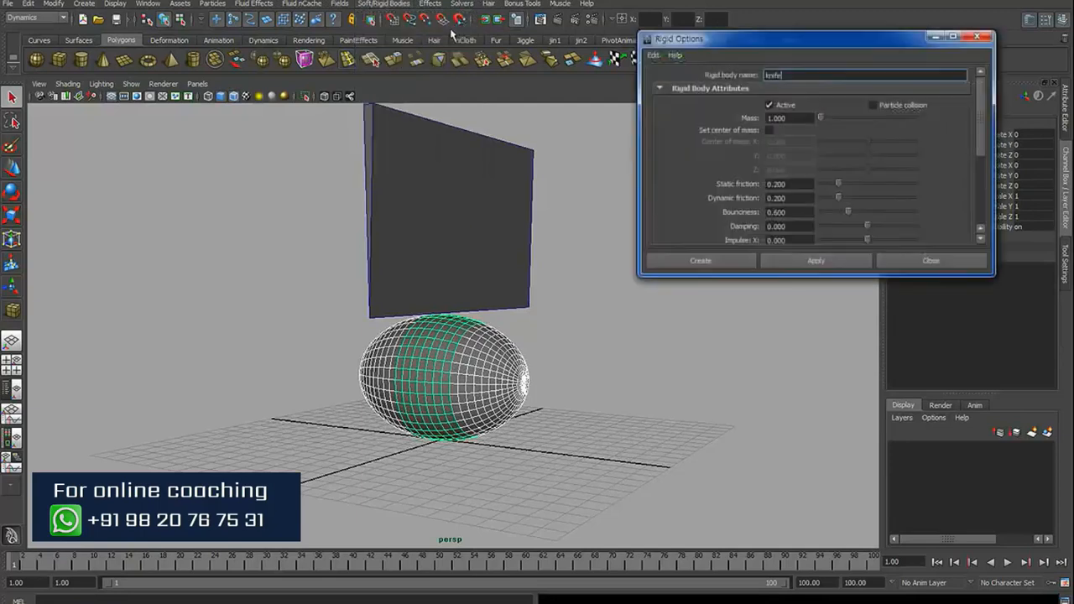
left_click(653, 55)
left_click(660, 84)
left_click(709, 261)
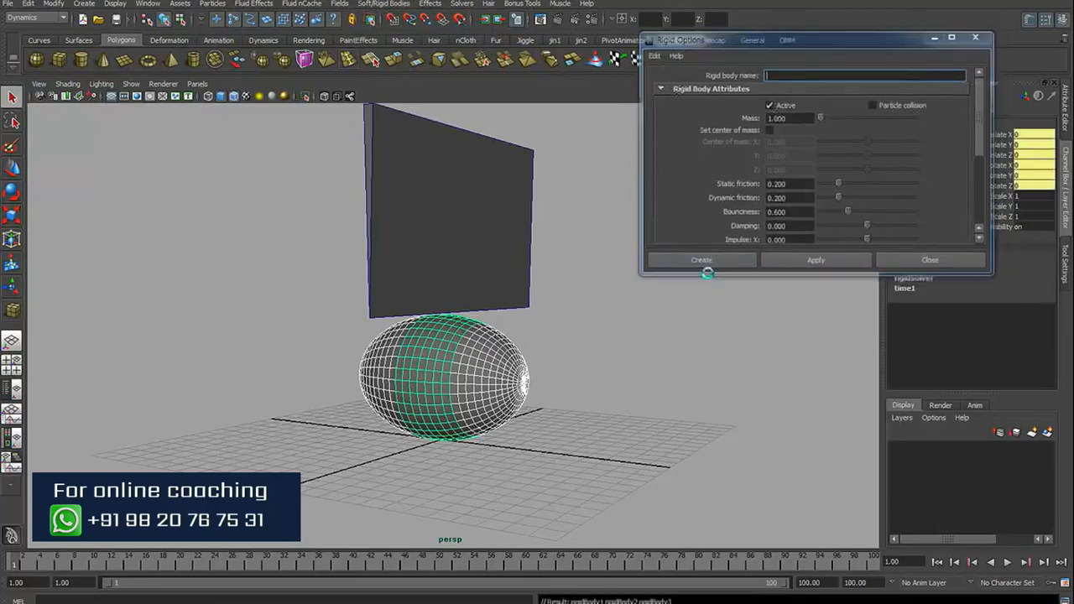
left_click(643, 289)
left_click_drag(618, 291, 602, 292, "alt")
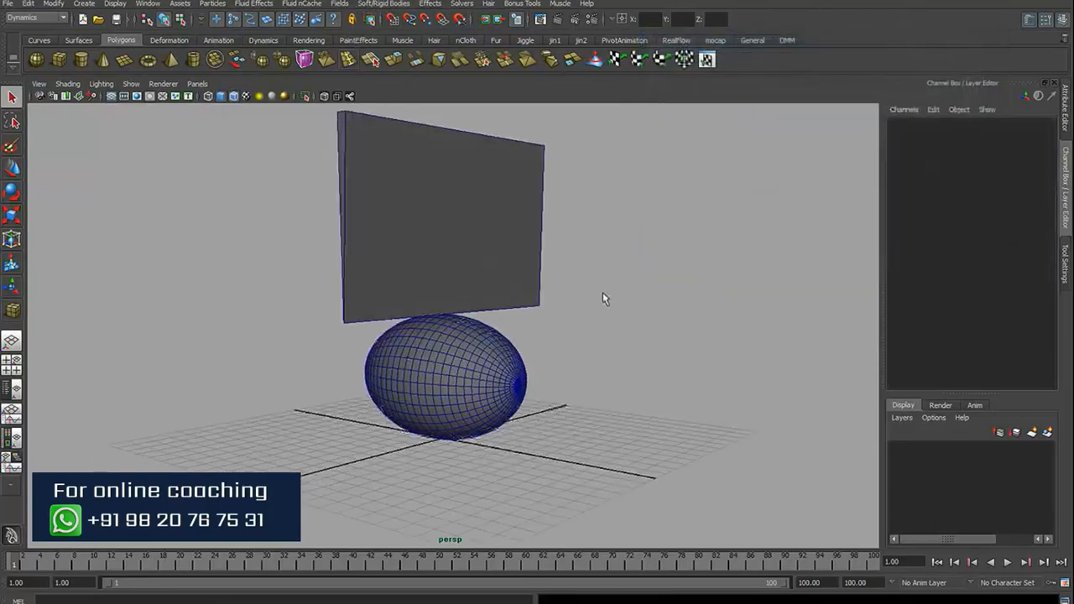
Step: Examine the rigid bodies attached to f1, f3 and f2 in the Outliner, then minimize it
key("shift+o")
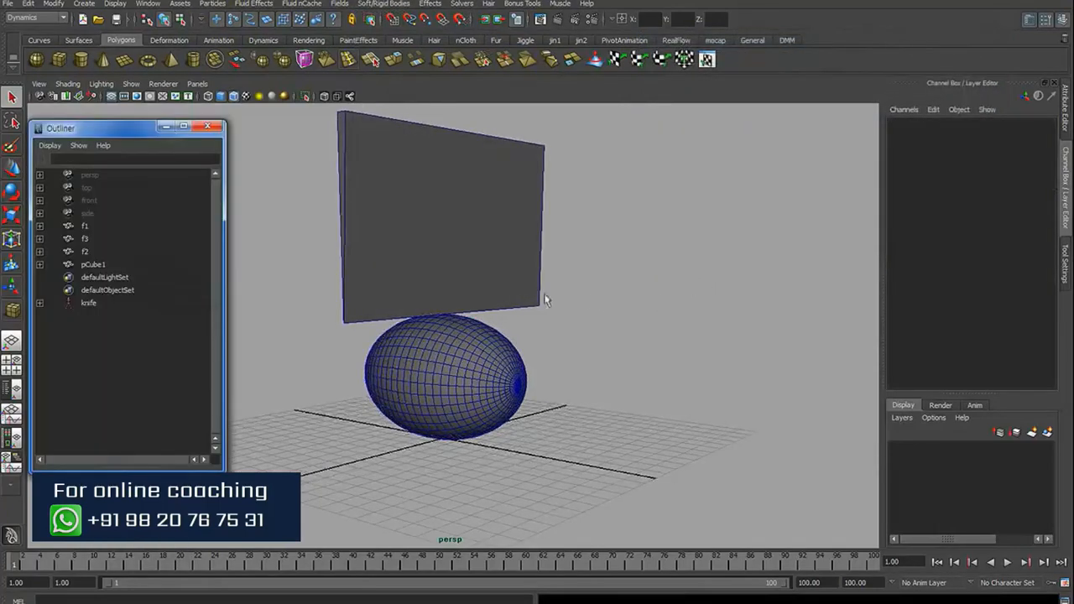
left_click(39, 226)
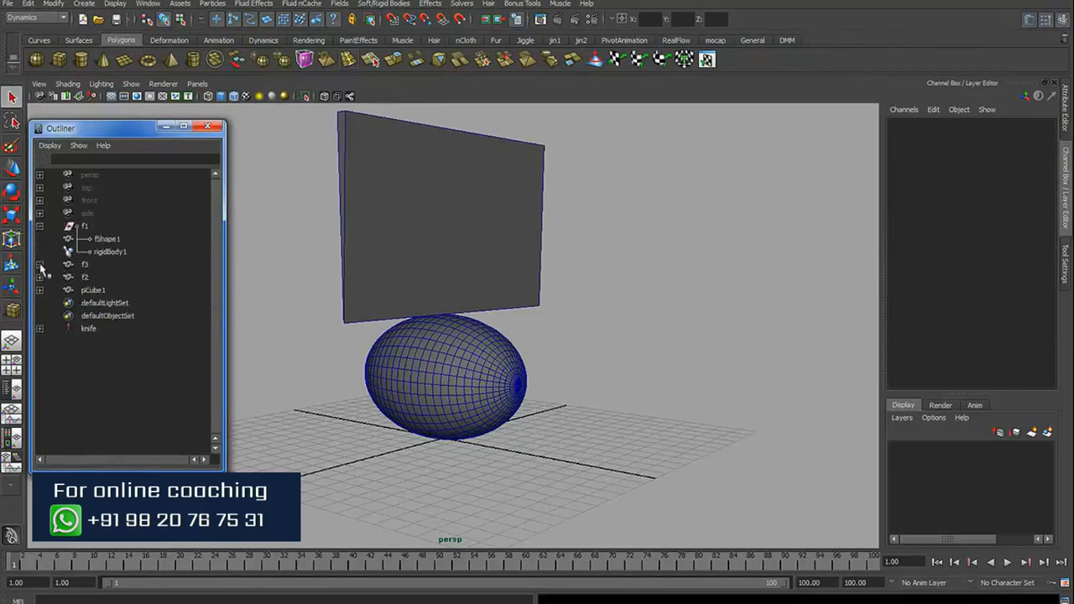
left_click(39, 264)
left_click(116, 291)
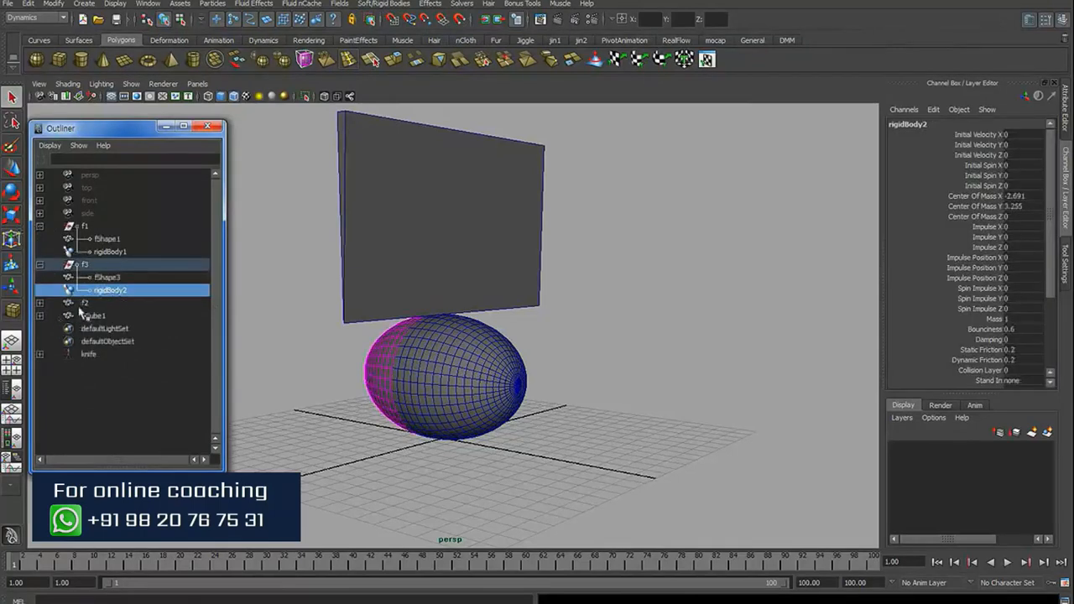
left_click(39, 303)
left_click(108, 329)
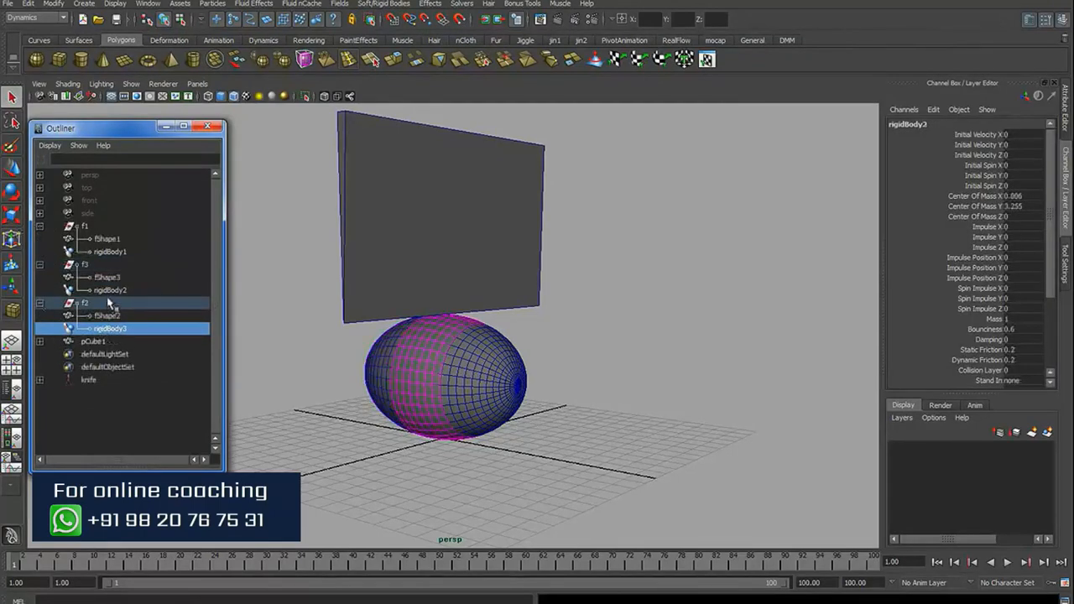
left_click(109, 291)
left_click(116, 253)
left_click(696, 320)
middle_click_drag(594, 302, 655, 299, "alt")
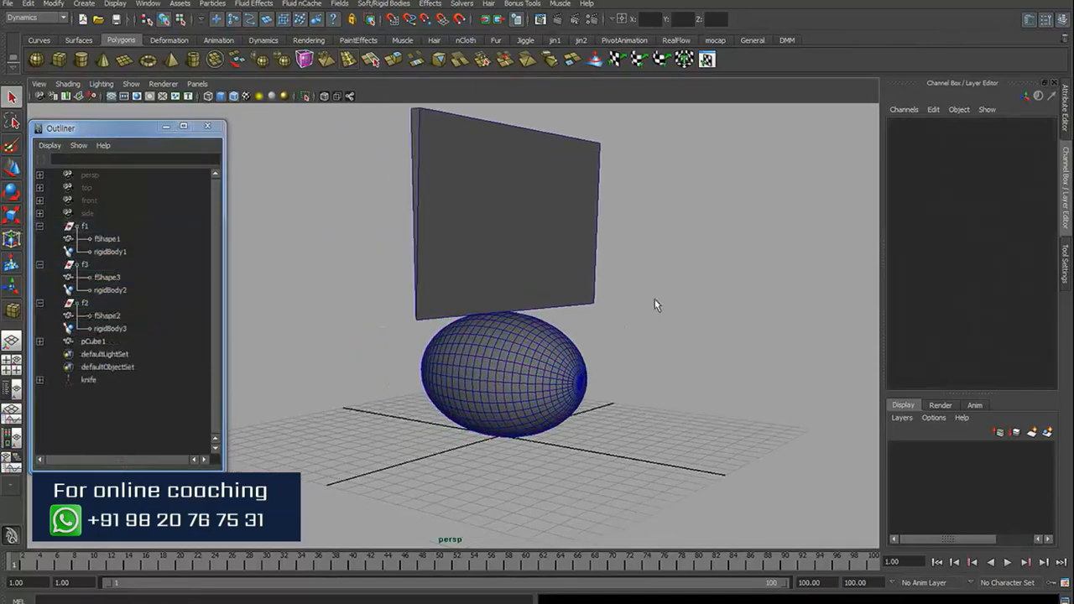
right_click_drag(655, 298, 554, 308, "alt")
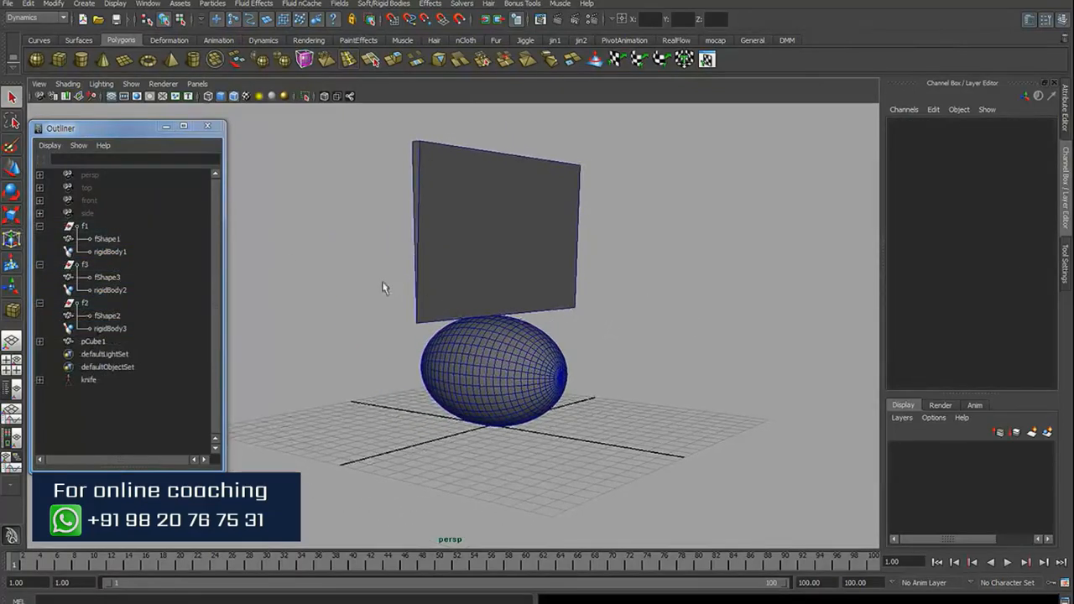
left_click(167, 126)
Step: Draw a large polygon plane in the top view as a ground beneath the egg, extending beyond the grid
key("space")
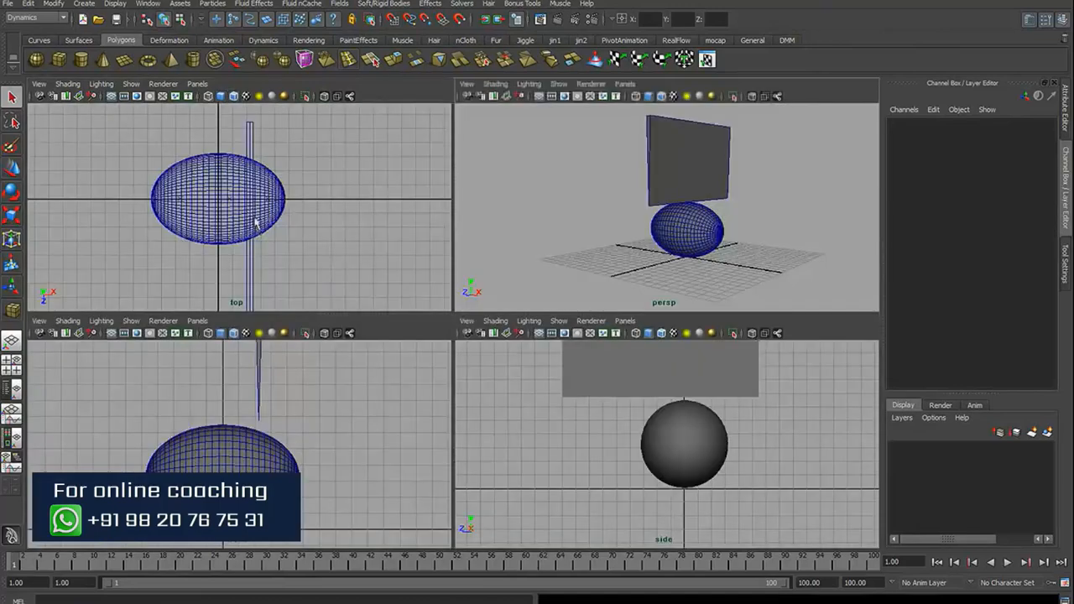
left_click(292, 218)
key("space")
scroll(378, 223, "down", 5)
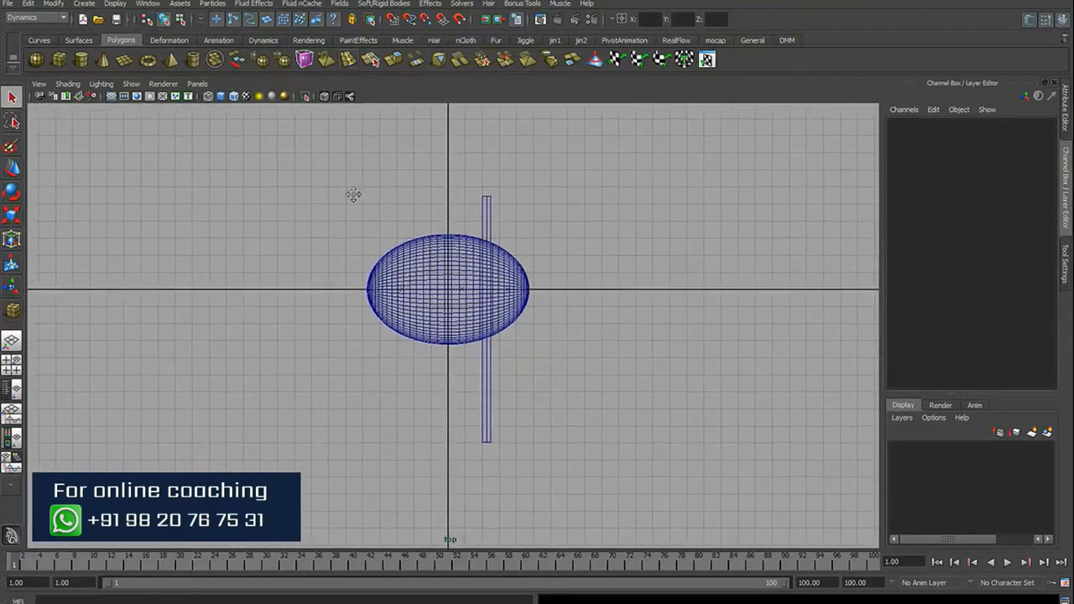
scroll(494, 209, "down", 1)
left_click(124, 61)
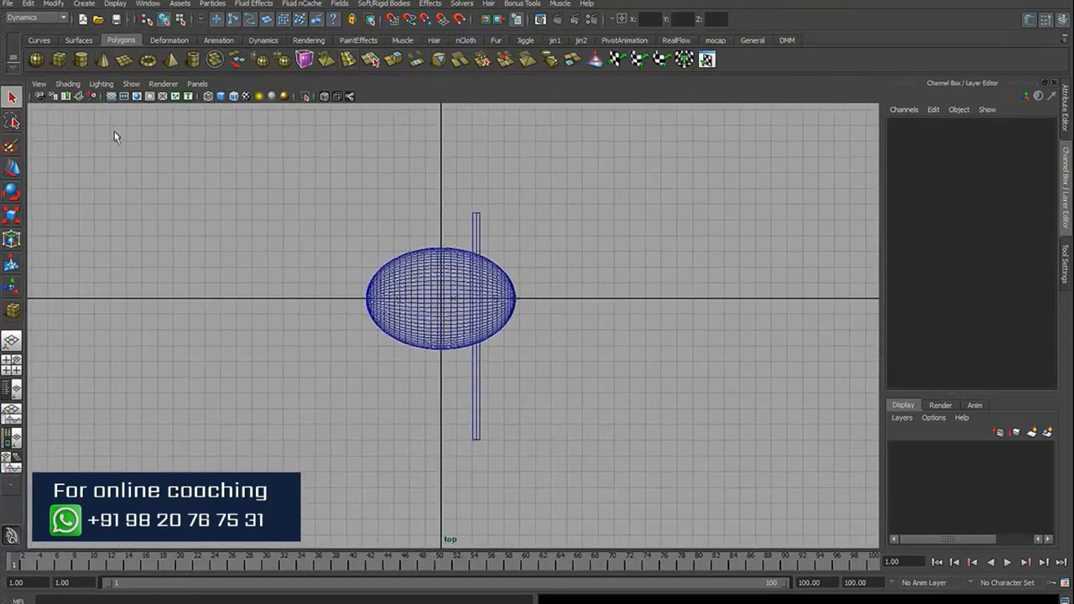
left_click_drag(134, 113, 572, 367)
left_click_drag(775, 501, 785, 513)
key("space")
key("space")
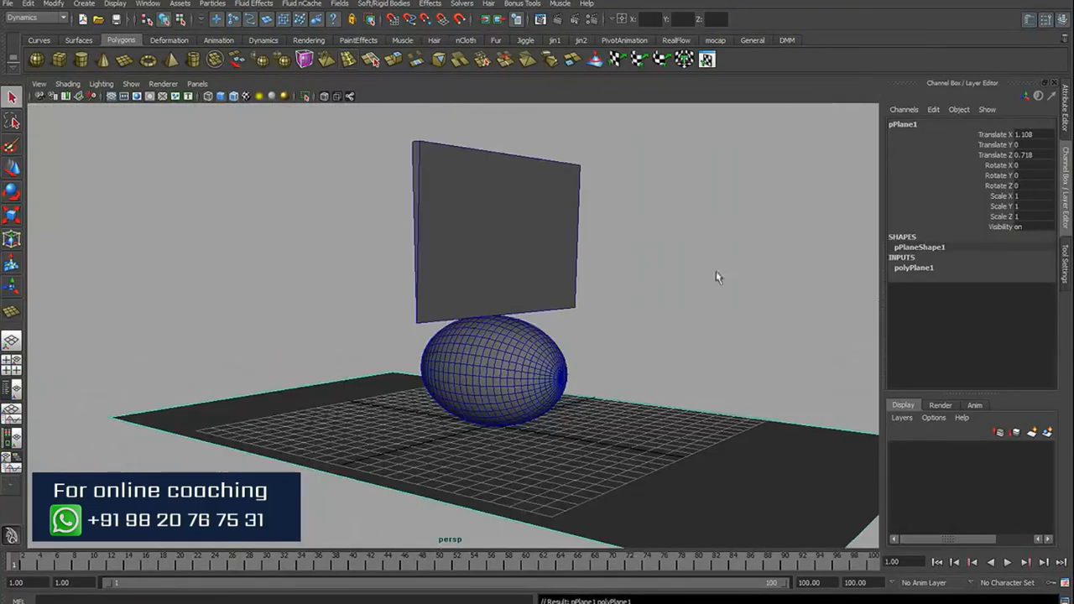
Step: Freeze the ground plane's transformations and delete its construction history
left_click_drag(714, 276, 589, 302, "alt")
right_click_drag(589, 302, 638, 274, "alt")
left_click_drag(637, 273, 602, 273, "alt")
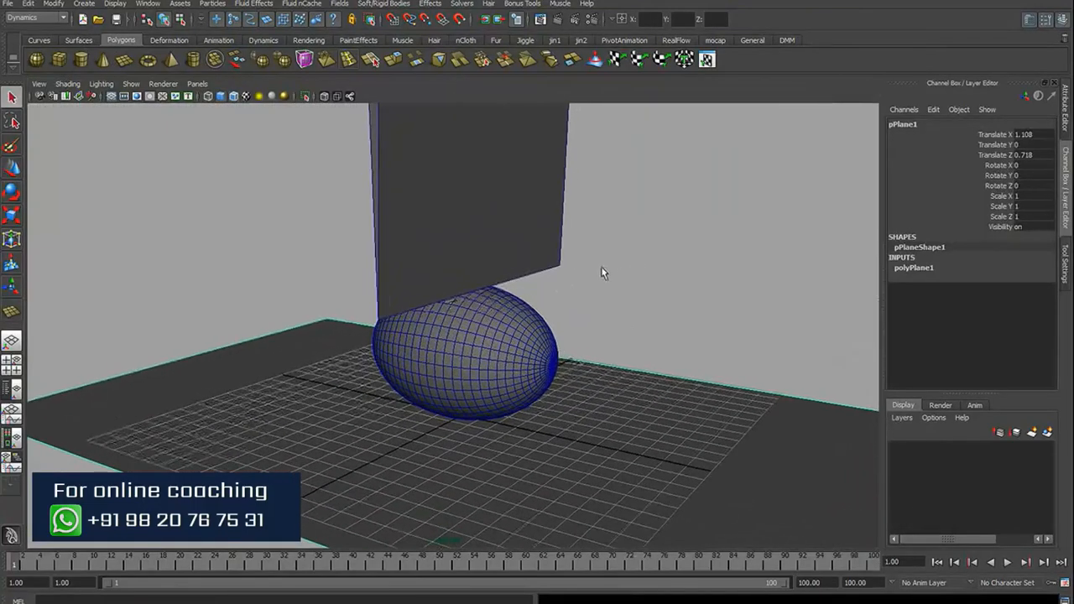
key("w")
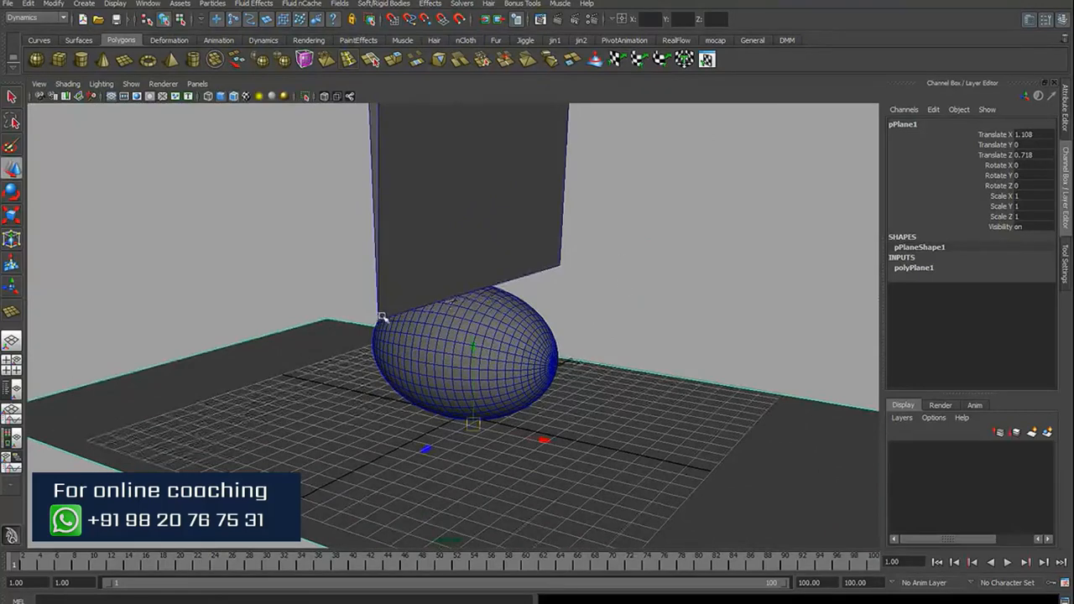
left_click(54, 4)
left_click(93, 40)
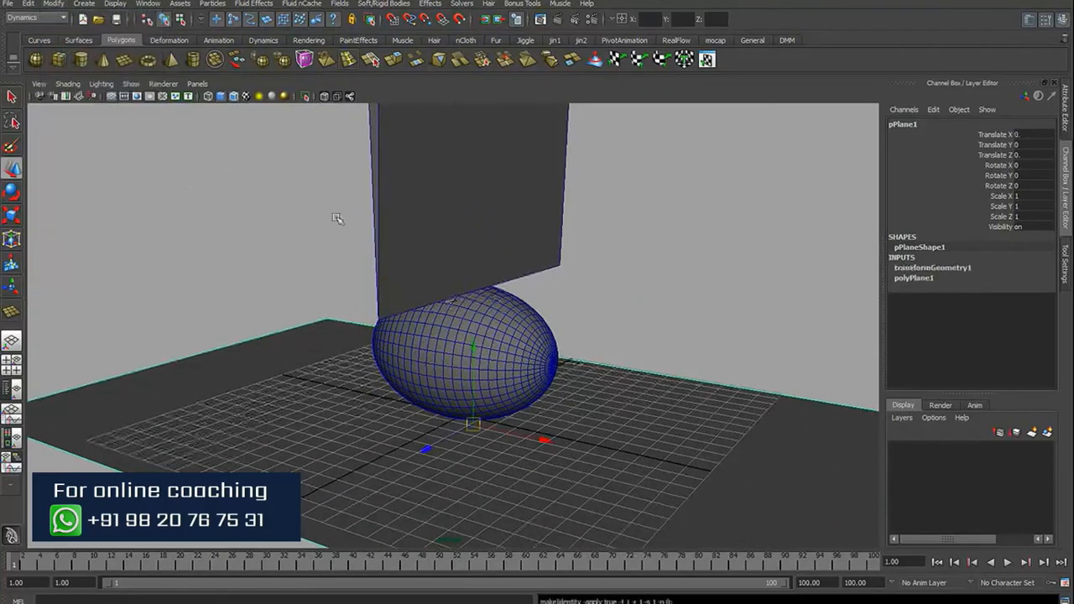
key("alt+shift+d")
left_click_drag(537, 293, 562, 293, "alt")
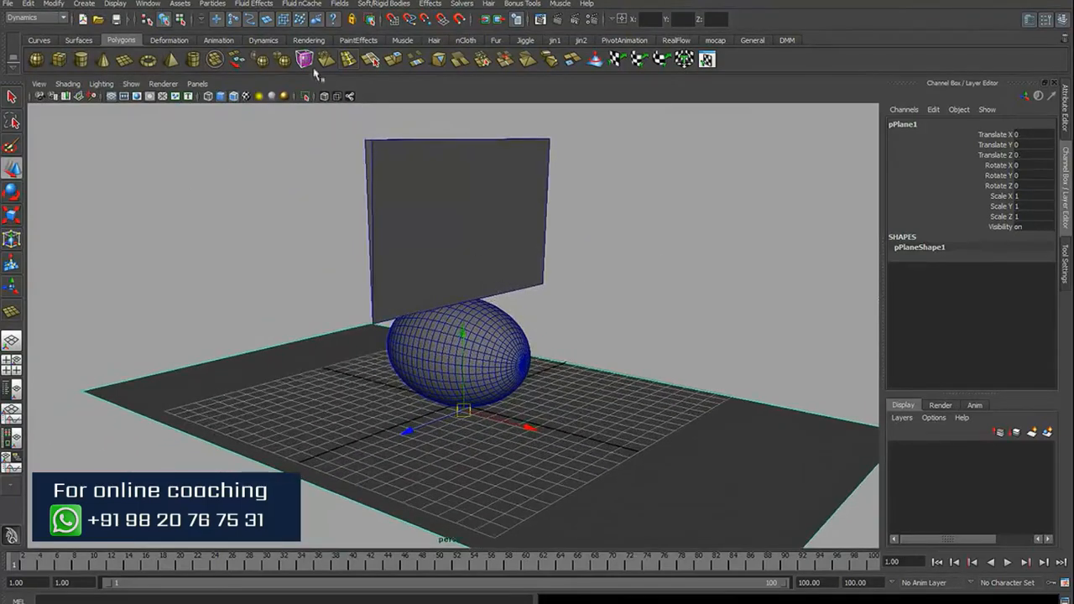
Step: Create a passive rigid body from the ground plane and clear the selection
left_click(377, 3)
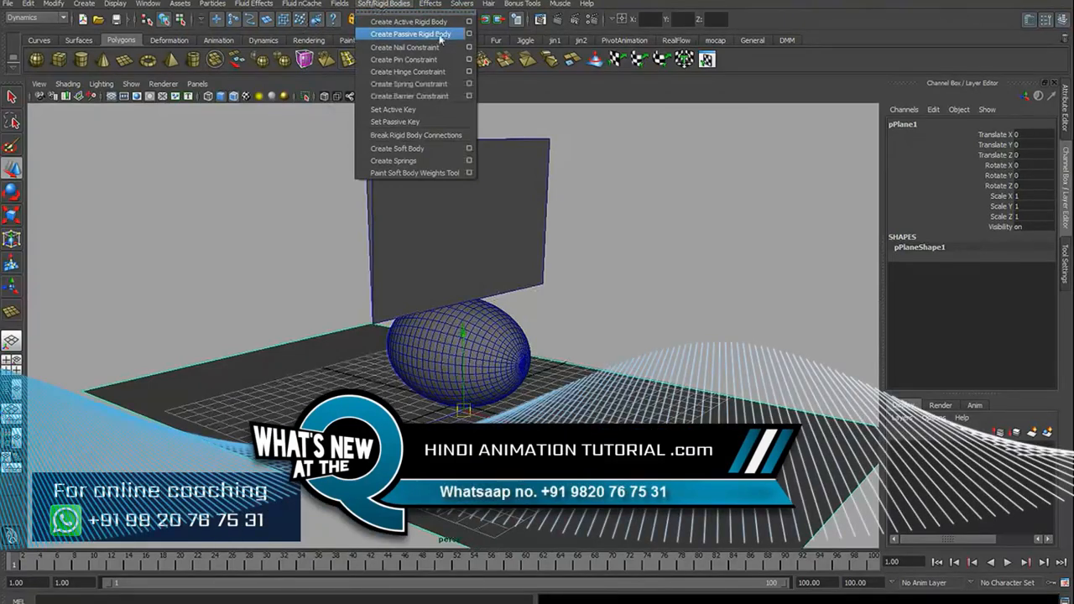
left_click(469, 34)
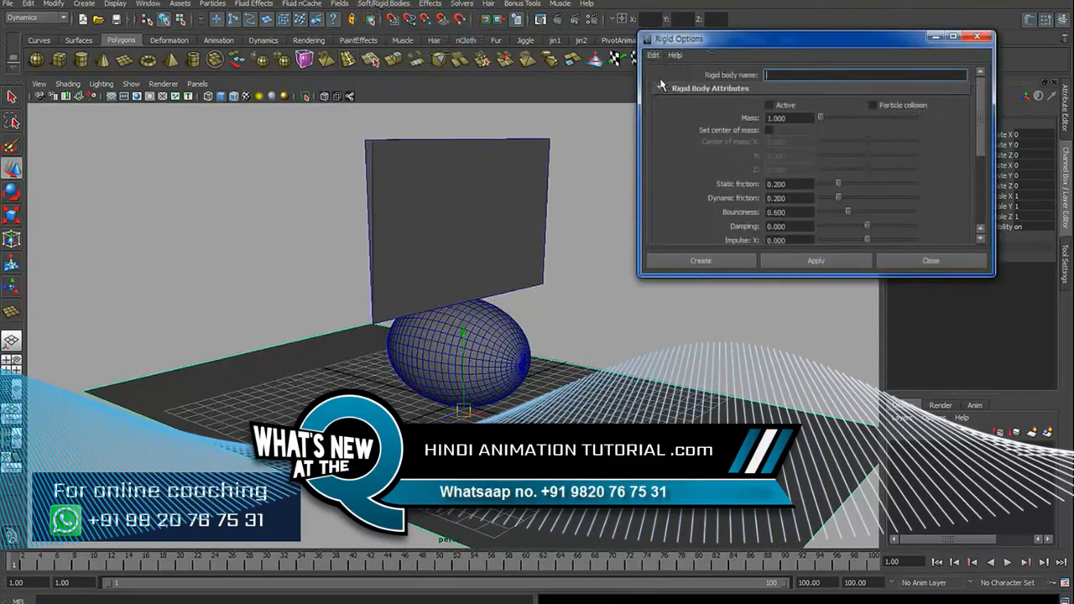
left_click(719, 263)
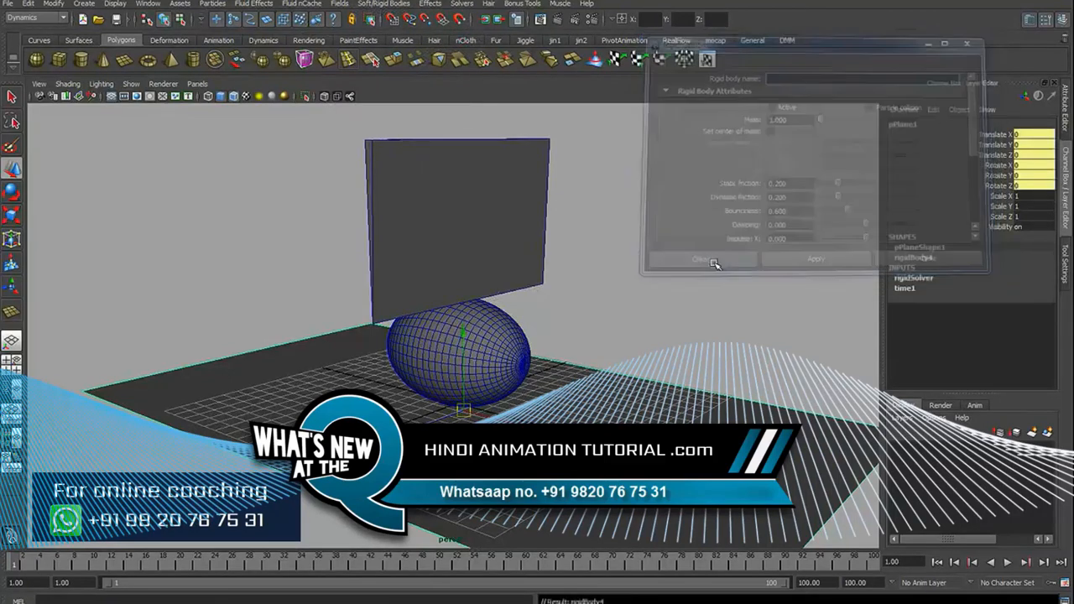
left_click(663, 234)
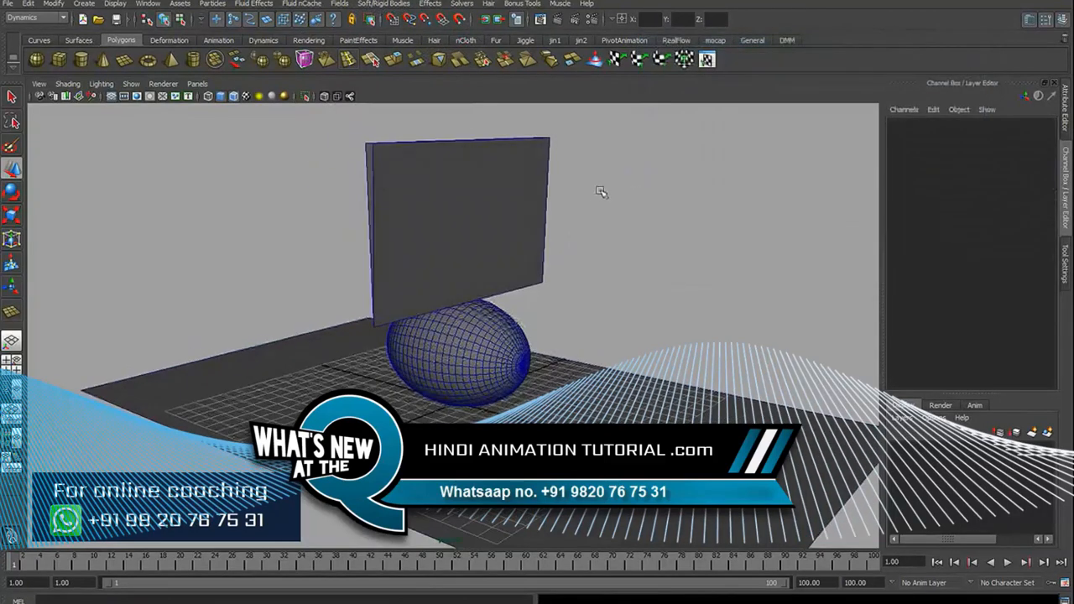
Step: Reopen the Outliner and play the rigid body simulation from frame 1 to check how the pieces react
key("shift+o")
middle_click_drag(386, 217, 393, 204, "alt")
right_click_drag(392, 204, 382, 209, "alt")
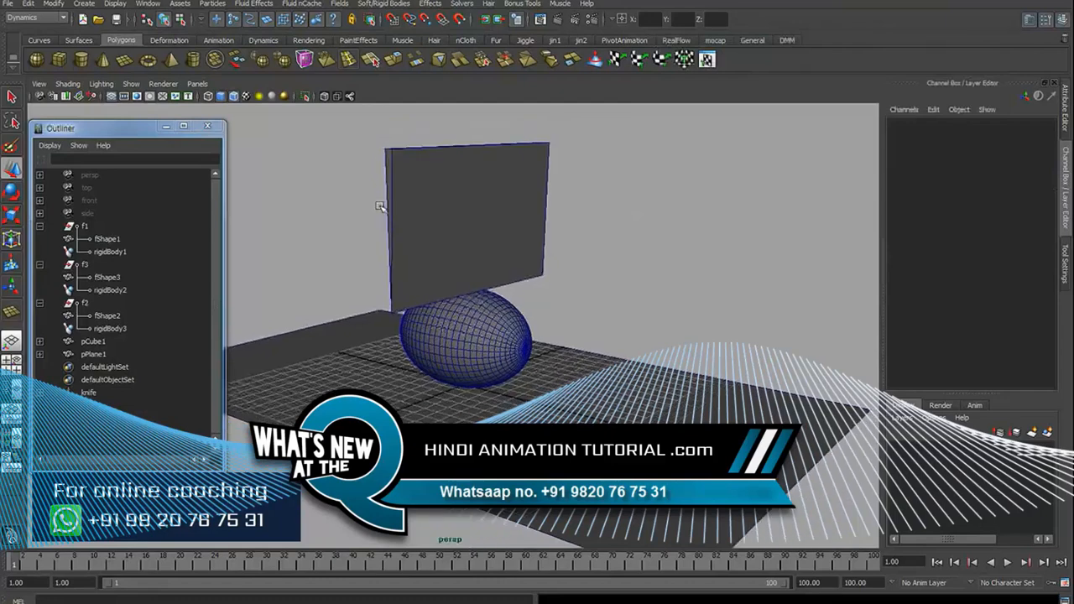
left_click_drag(382, 208, 425, 204, "alt")
left_click(971, 563)
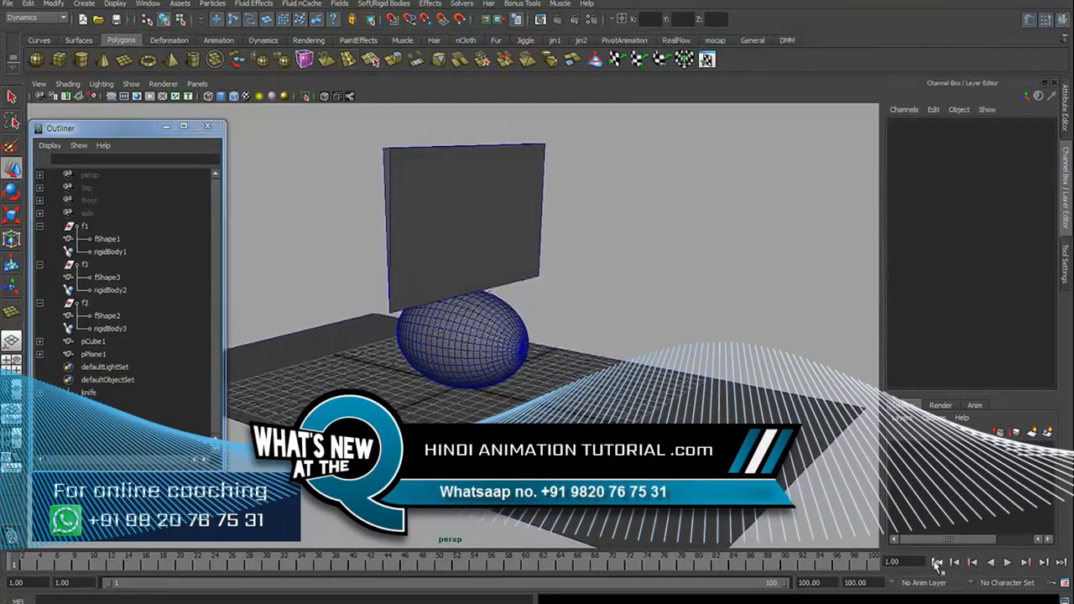
left_click(1007, 563)
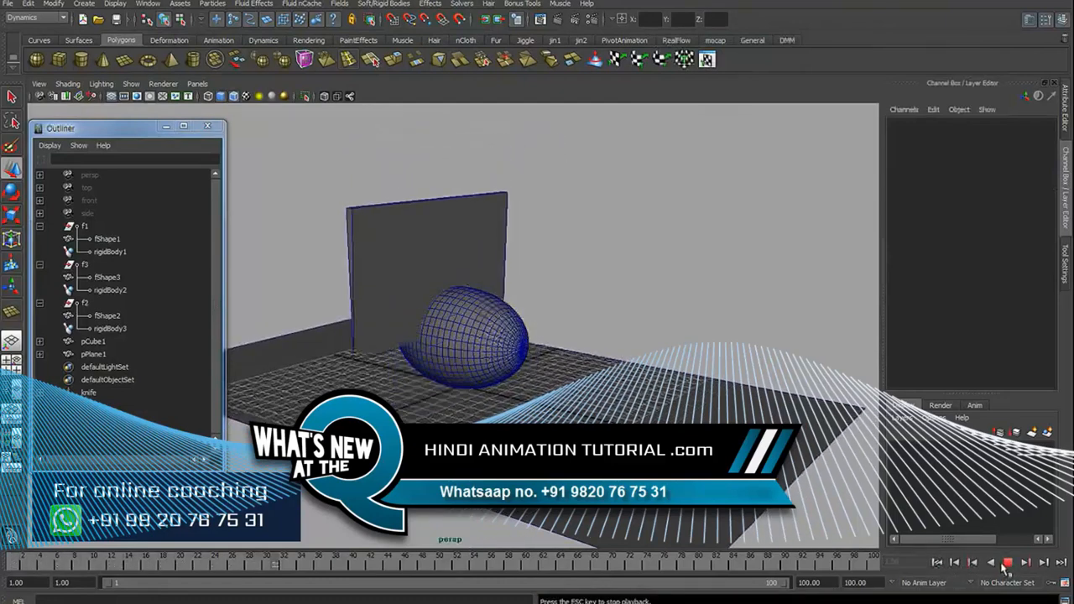
Step: Stop the simulation playback and return to frame 1
left_click(1007, 563)
left_click(936, 563)
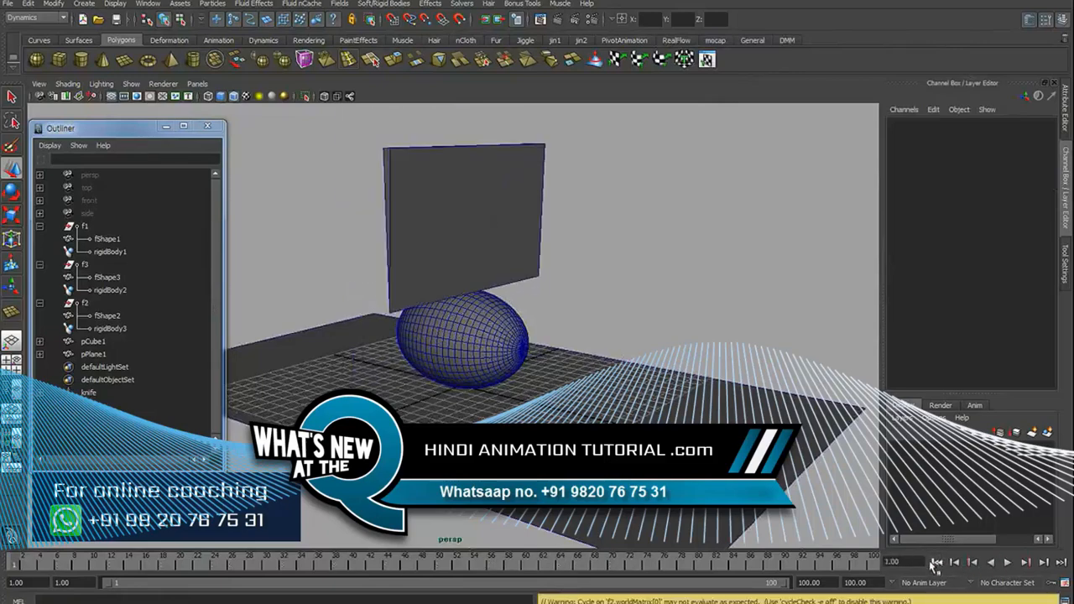
left_click_drag(518, 293, 671, 266, "alt")
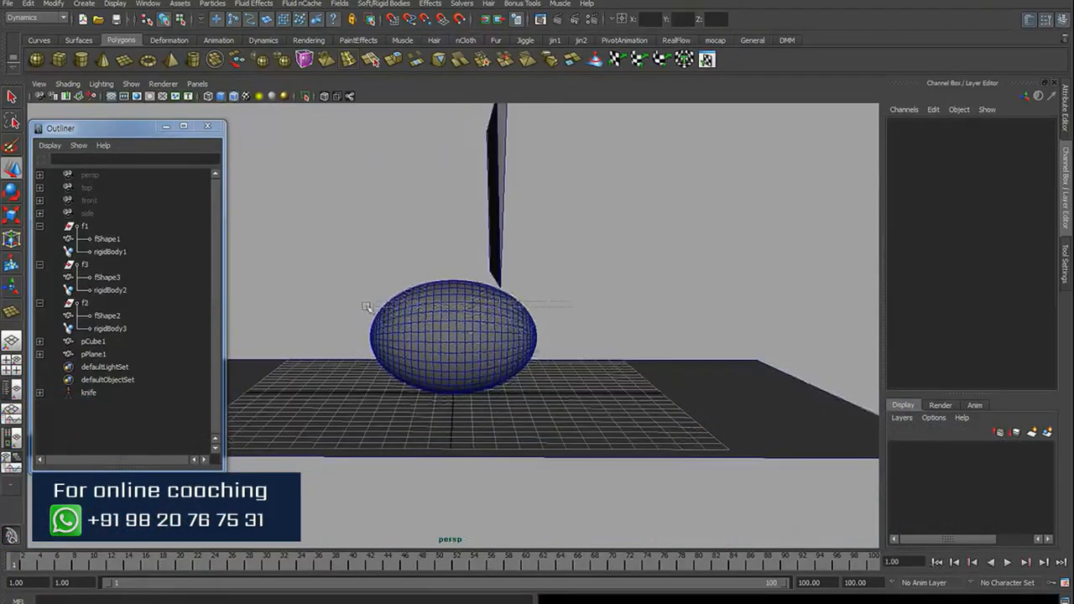
Step: Add a gravity field to the three egg pieces with default options: magnitude 9.8 and Y direction -1
left_click_drag(369, 309, 403, 321)
left_click_drag(599, 306, 567, 301, "alt")
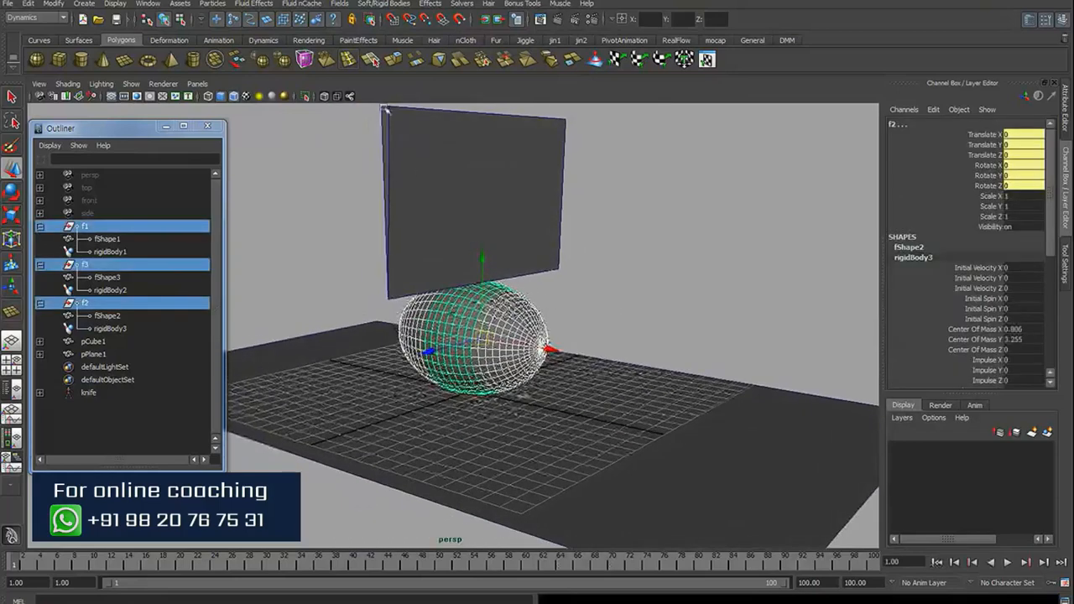
left_click(342, 5)
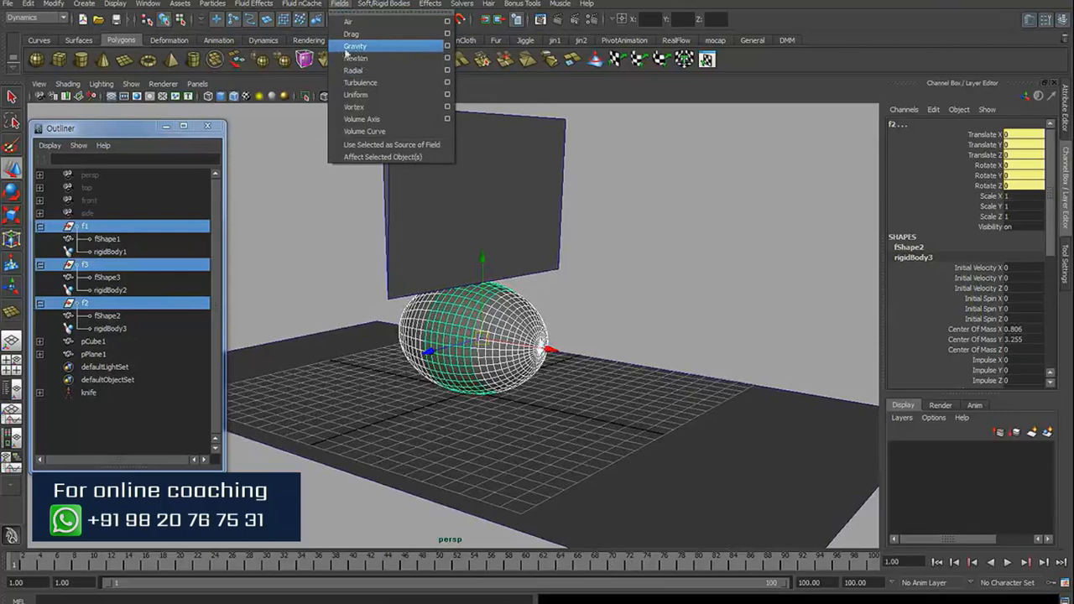
left_click(445, 46)
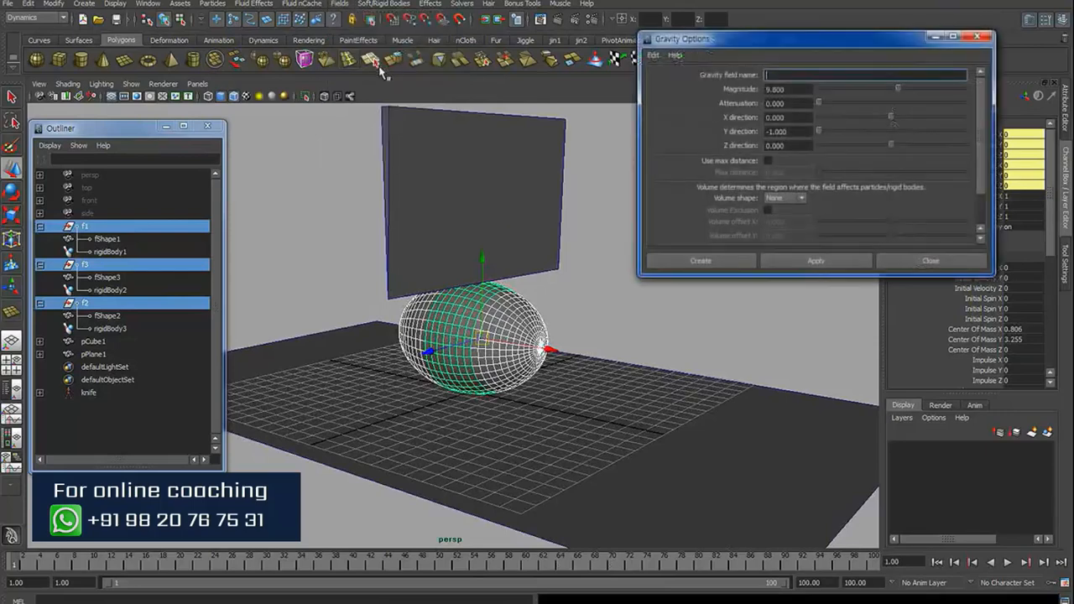
left_click(653, 55)
left_click(681, 79)
left_click(721, 261)
left_click(695, 269)
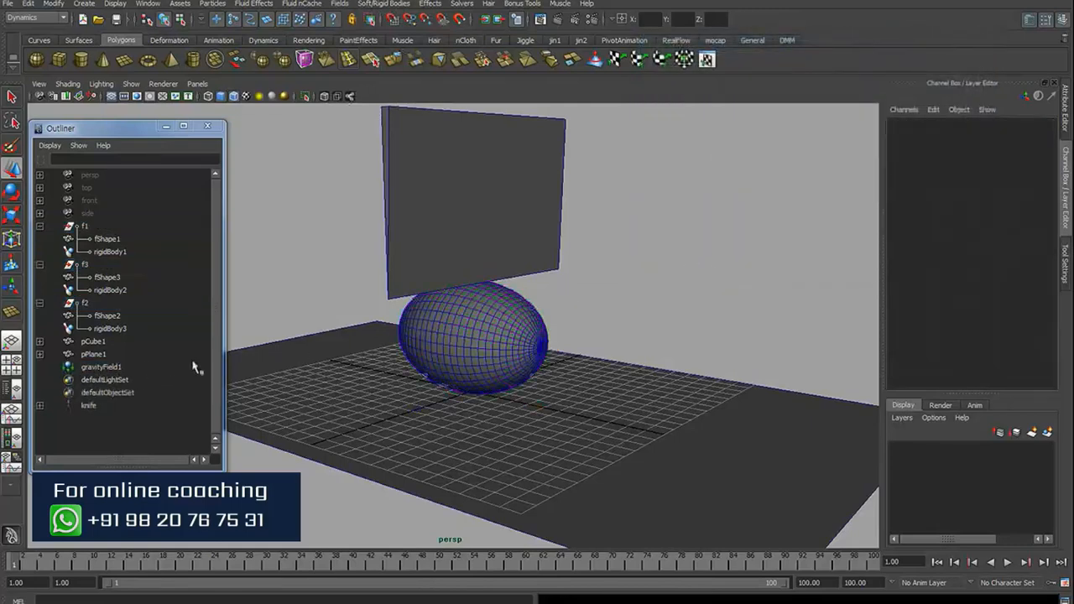
Step: Play the simulation with gravity to check how the egg pieces react, and return to frame 1
left_click(1007, 562)
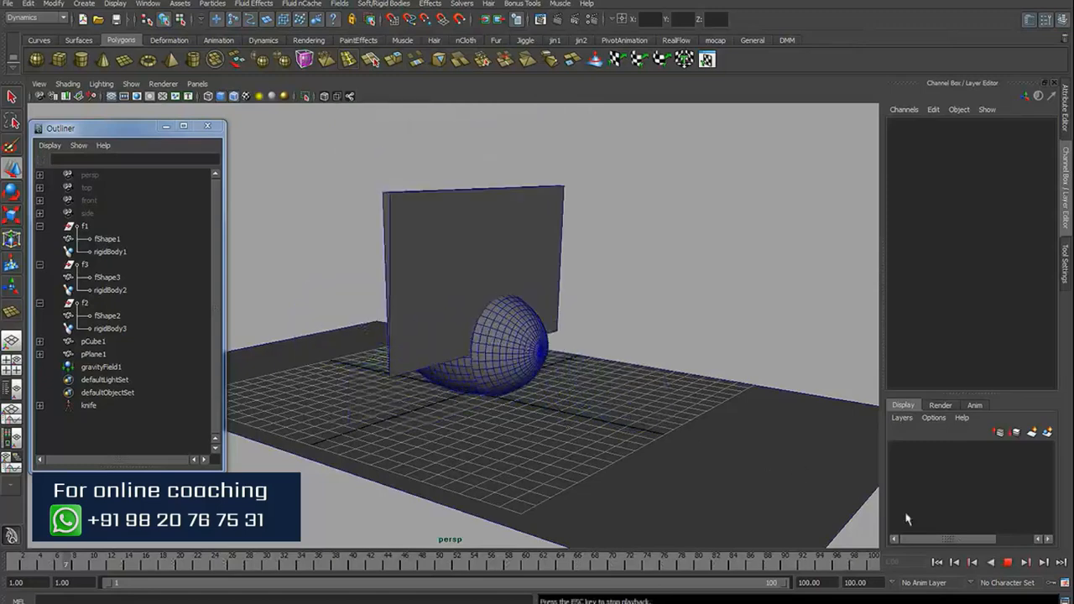
left_click(1008, 563)
left_click(938, 563)
mouse_move(530, 337)
left_mouse_down("alt")
mouse_move(499, 337)
mouse_move(511, 338)
left_mouse_up("alt")
key("q")
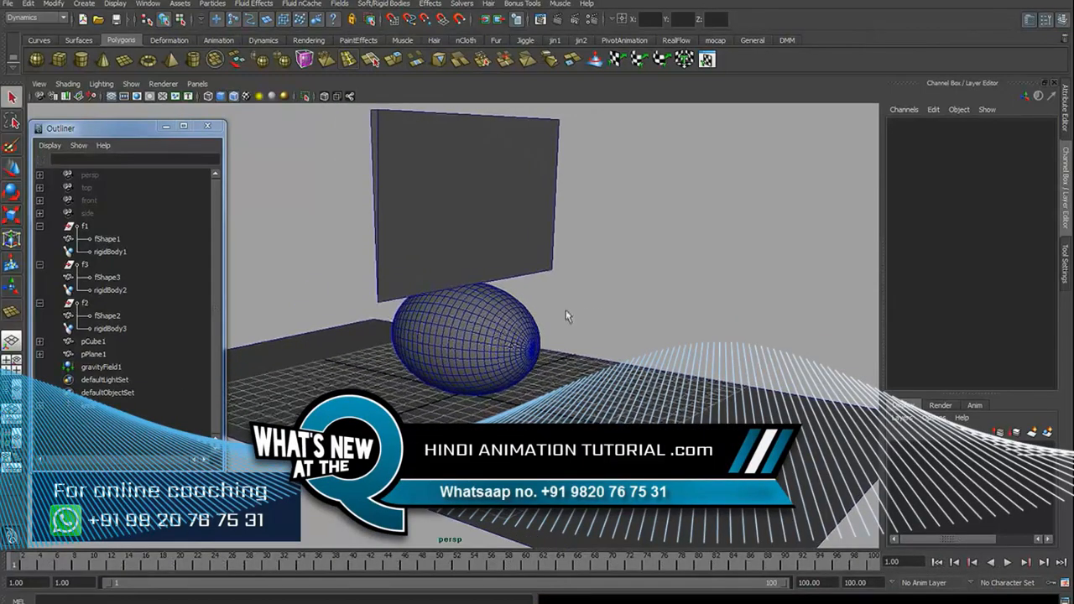
Step: Set Active to off for rigidBody1, rigidBody2 and rigidBody3 together
left_click(113, 253)
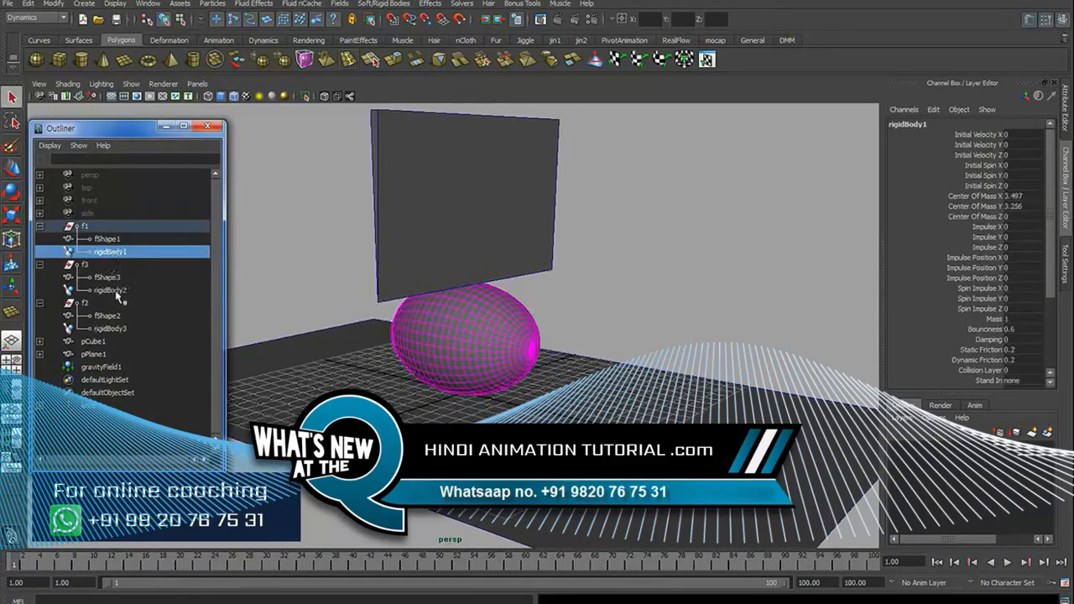
left_click(113, 290, "ctrl")
left_click(112, 329, "ctrl")
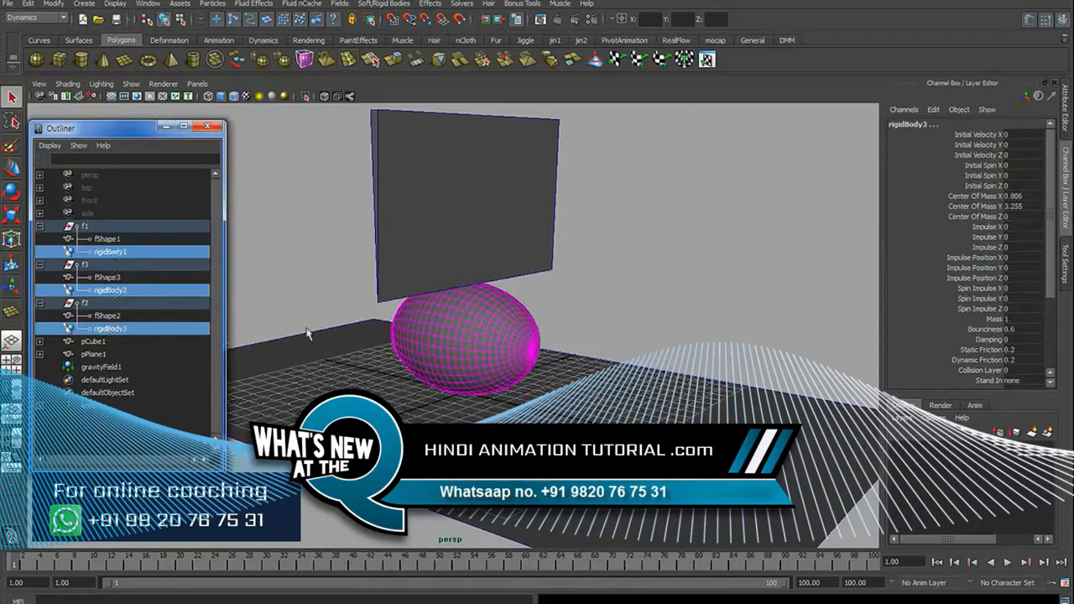
left_click_drag(1050, 279, 1050, 352)
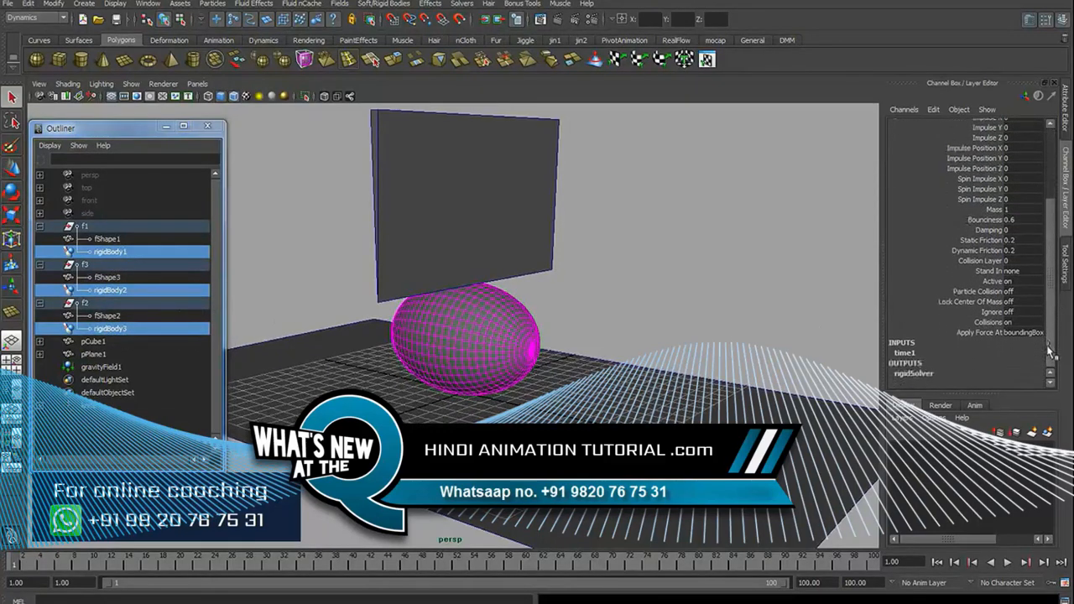
left_click(982, 281)
left_click(1010, 283)
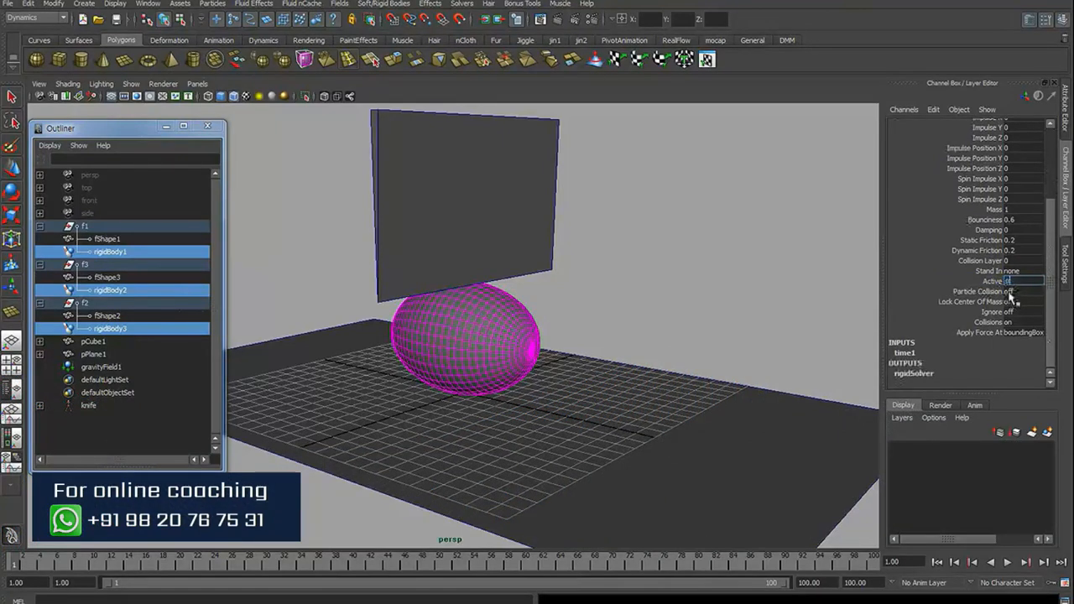
key("Return")
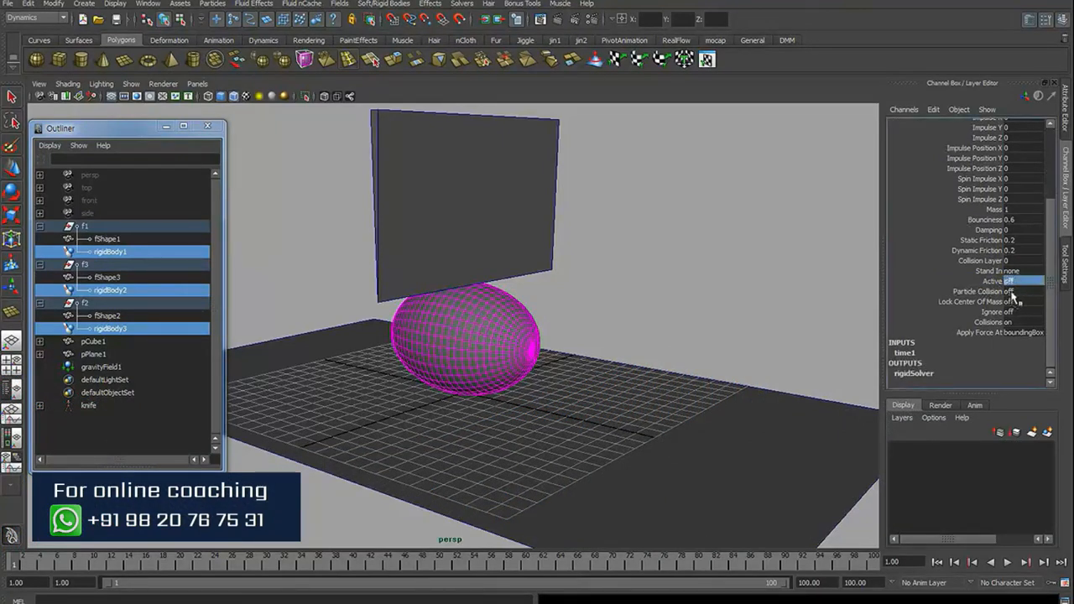
Step: Key the Active attribute of the three egg rigid bodies at frame 1 and clear the selection
left_click(987, 283)
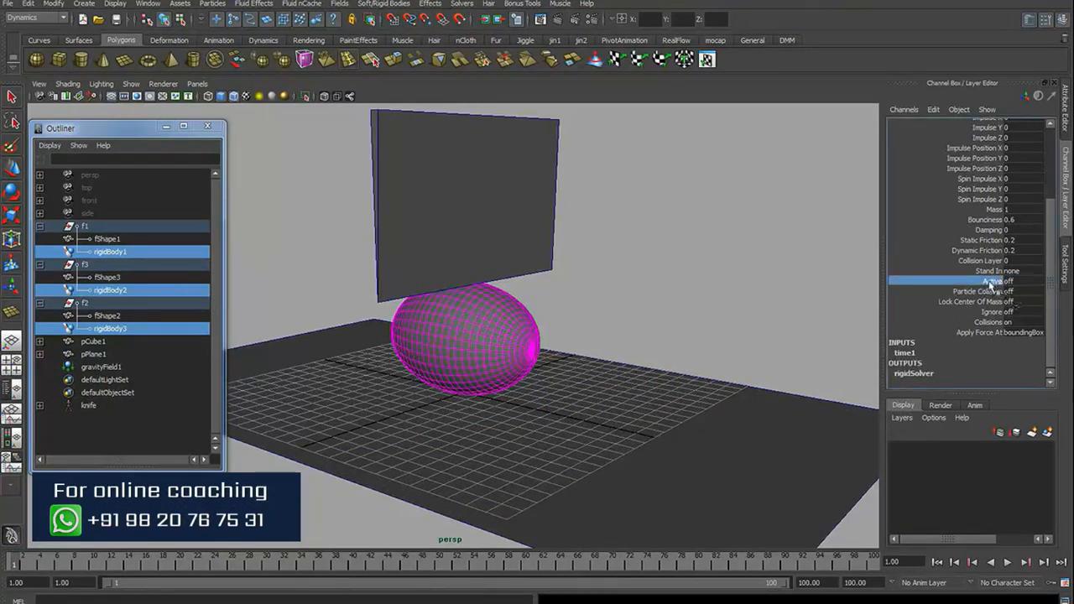
right_click_drag(993, 286, 971, 307)
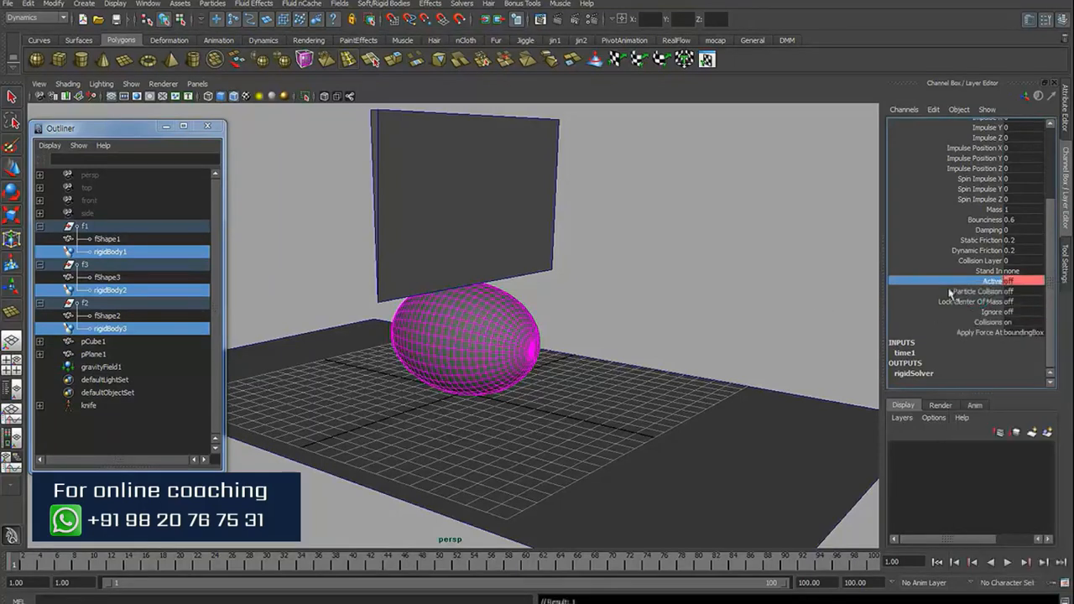
left_click(799, 362)
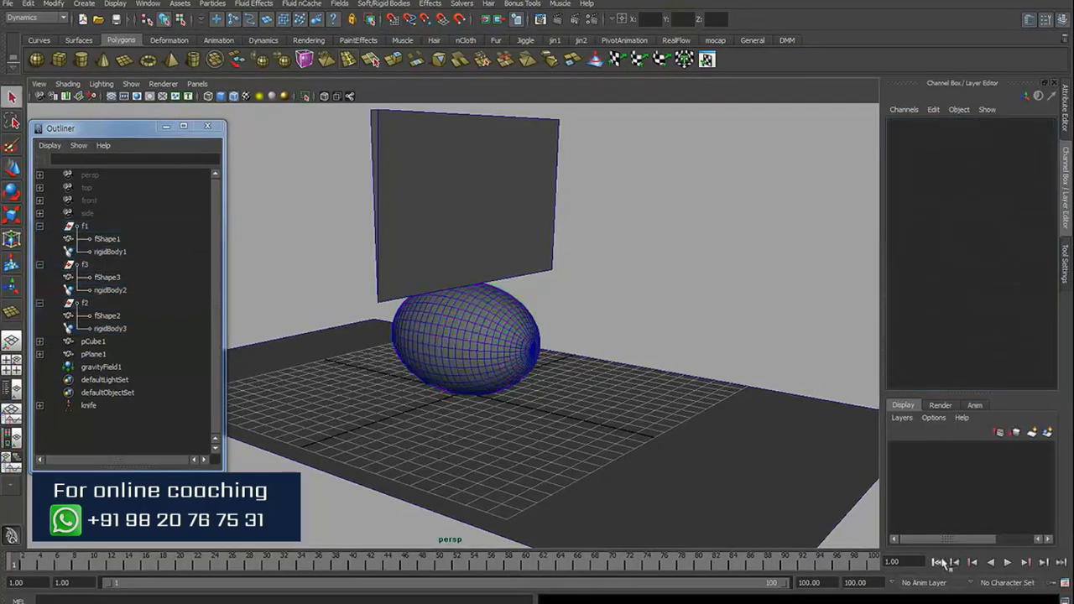
Step: Play the simulation to check the inactive egg pieces against the moving knife, and rewind to frame 1
left_click(1007, 562)
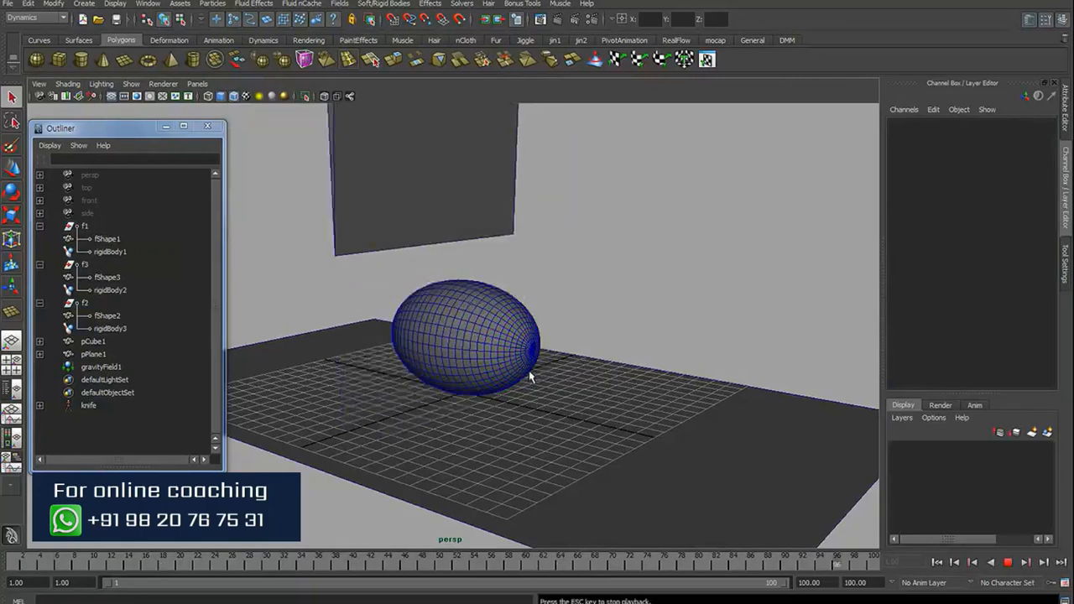
left_click(1008, 562)
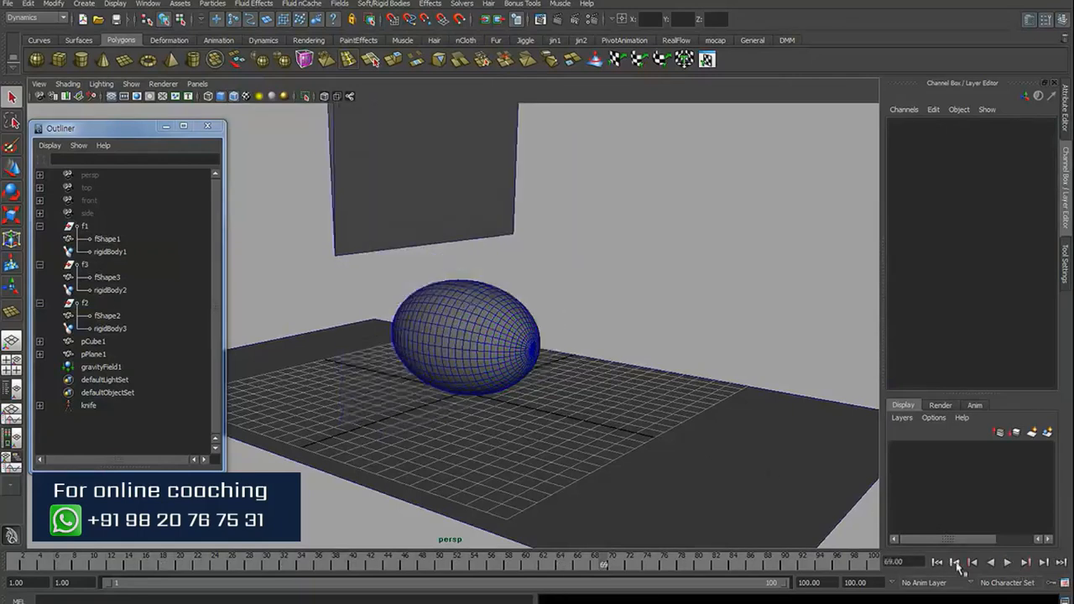
left_click(937, 562)
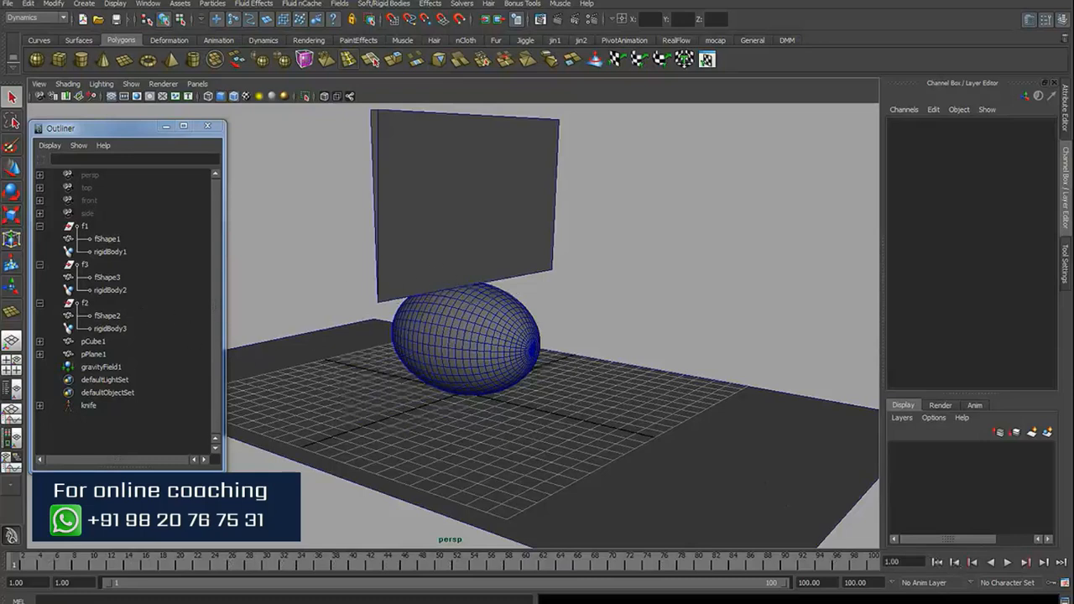
Step: Key Active as off for rigidBody1 of the egg's end piece f1 at frame 4
left_click_drag(19, 565, 40, 567)
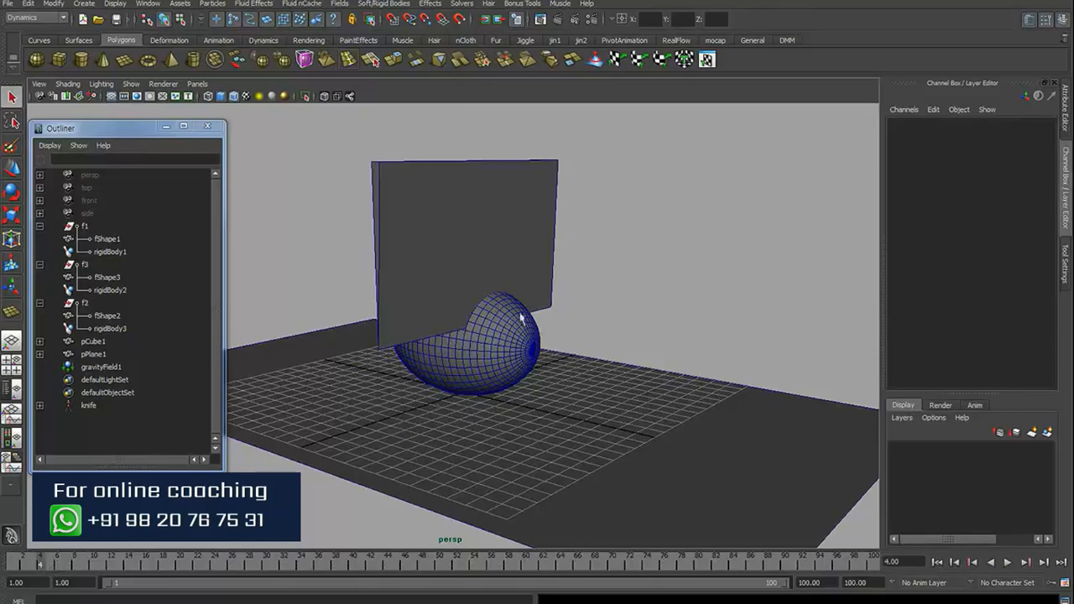
mouse_move(530, 304)
left_mouse_down("alt")
mouse_move(515, 223)
mouse_move(508, 283)
mouse_move(570, 280)
mouse_move(549, 270)
mouse_move(556, 264)
mouse_move(604, 307)
mouse_move(530, 287)
left_mouse_up("alt")
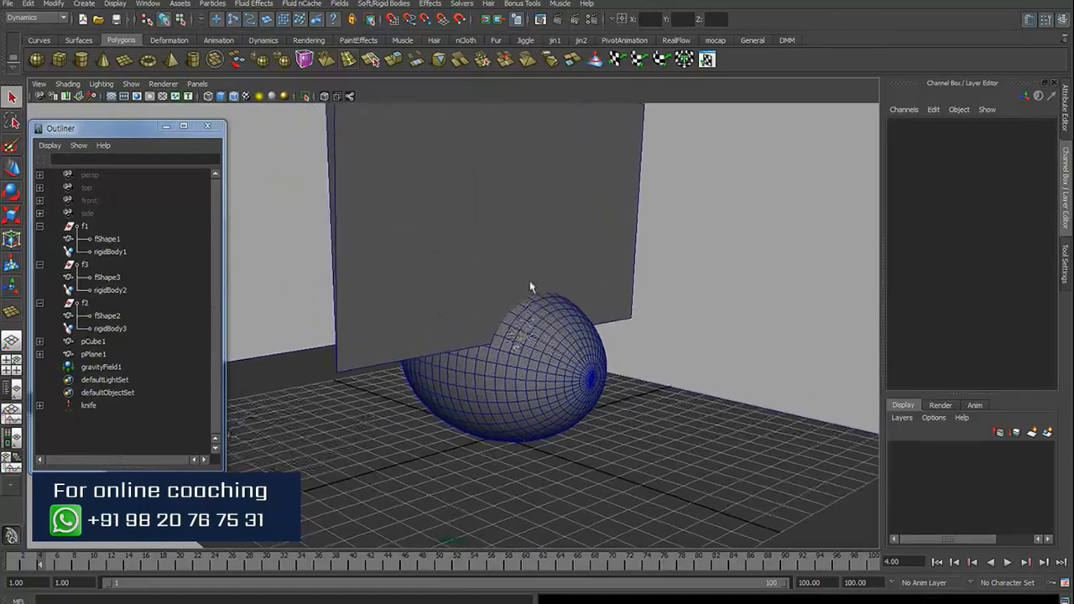
left_click(552, 348)
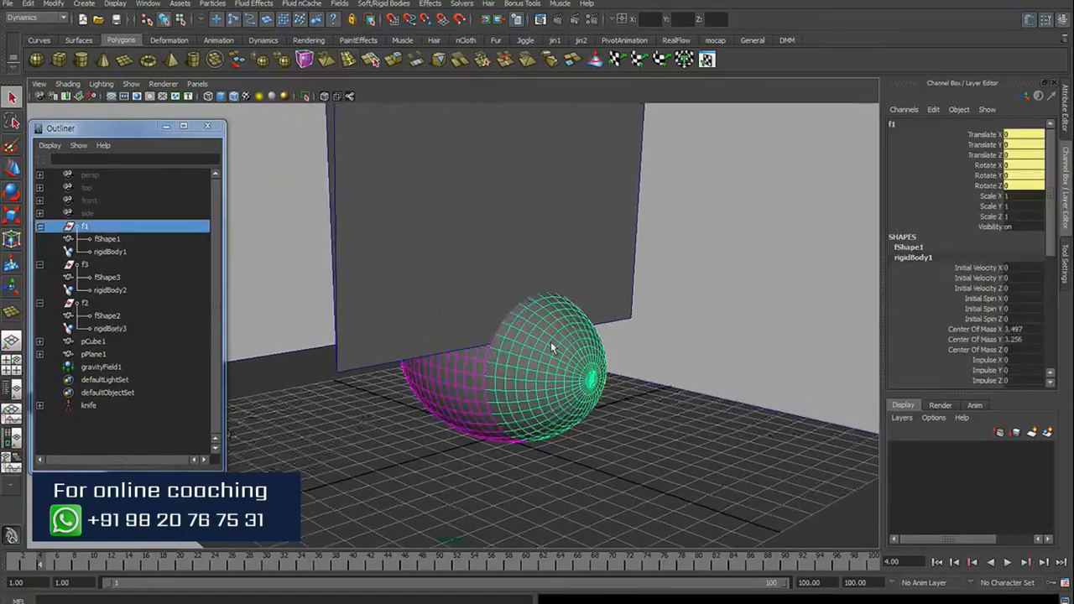
left_click(109, 252)
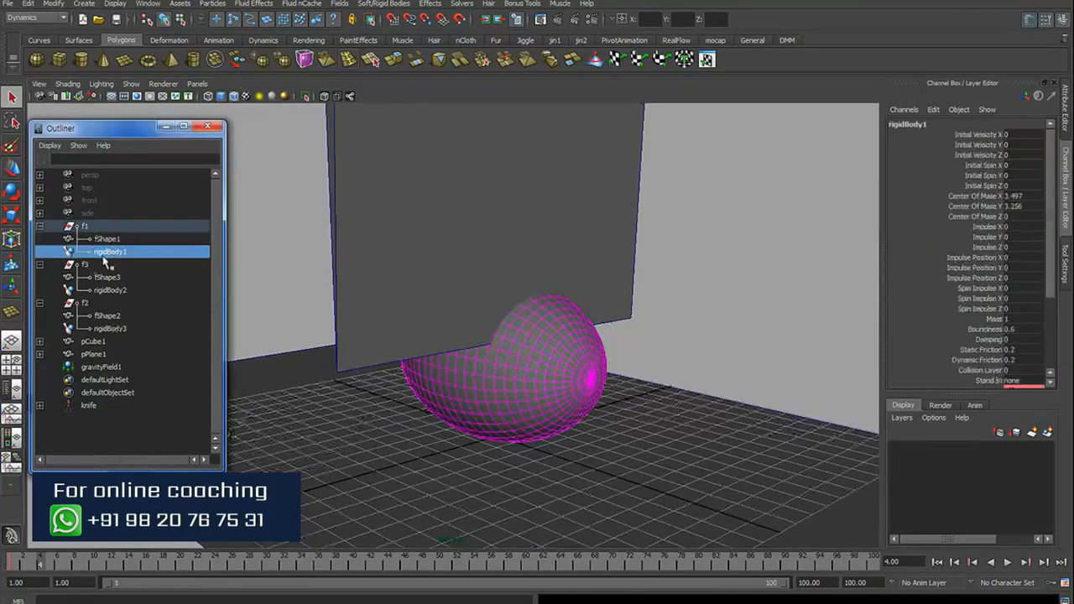
left_click_drag(1049, 289, 1057, 366)
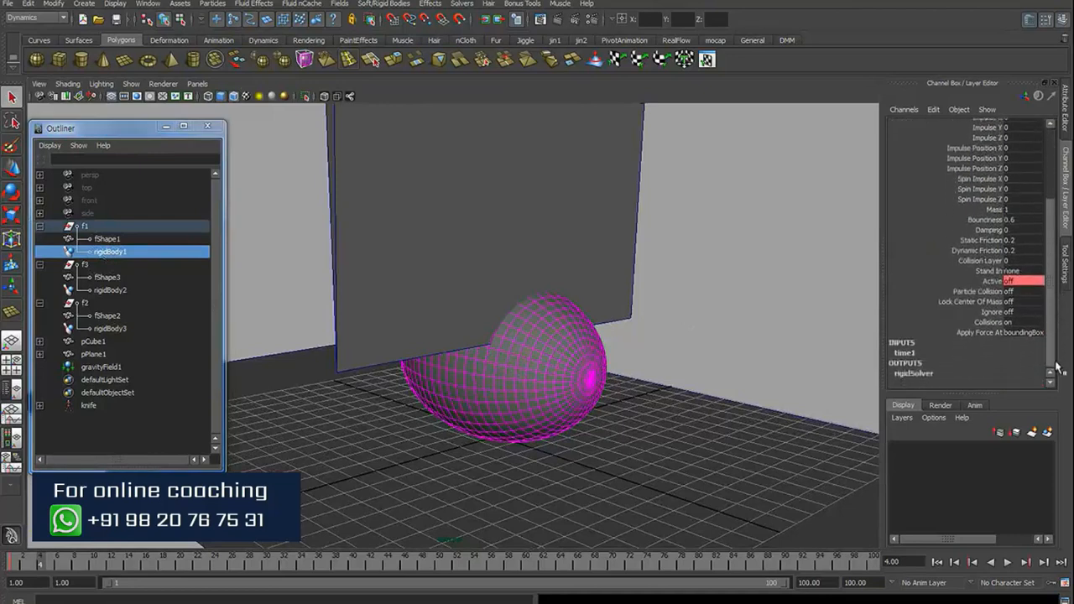
left_click(991, 282)
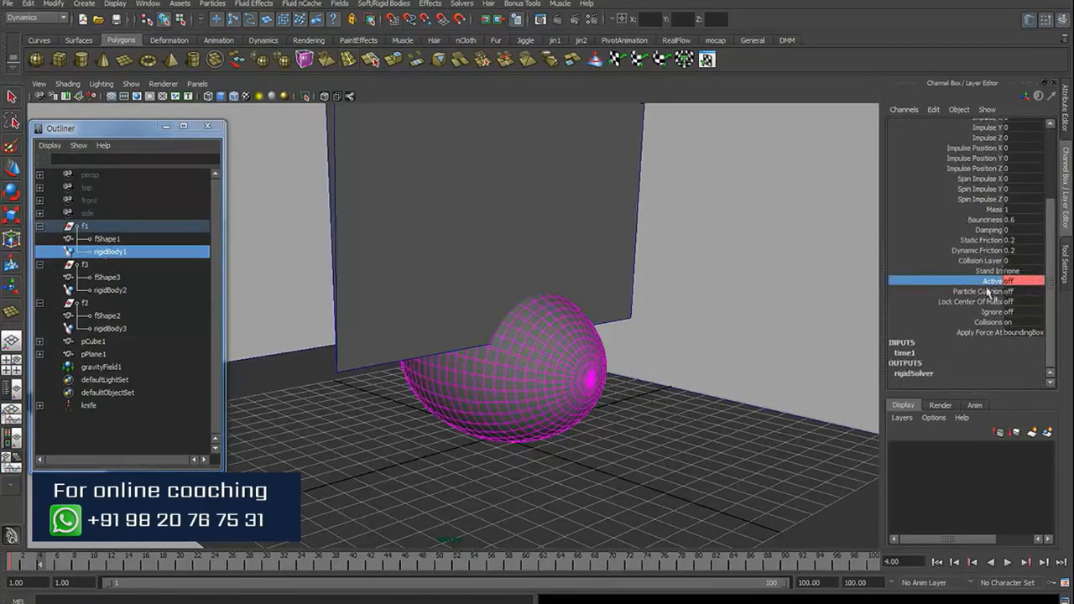
right_click(991, 285)
left_click(926, 318)
Step: Shorten the playback range to end at frame 27 and play the simulation within it
left_click_drag(784, 586, 277, 592)
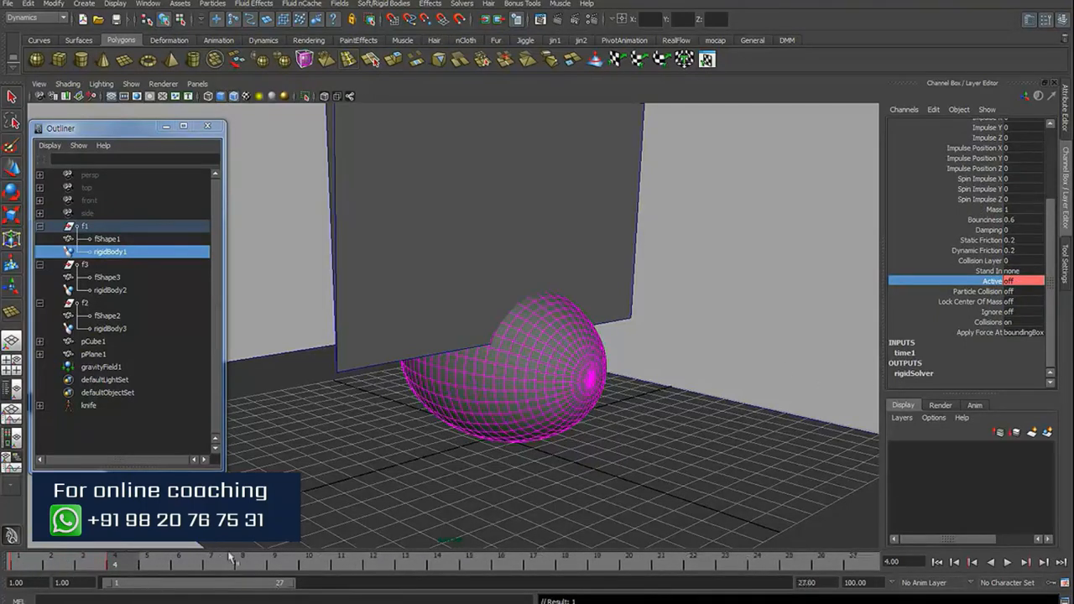
key("alt+v")
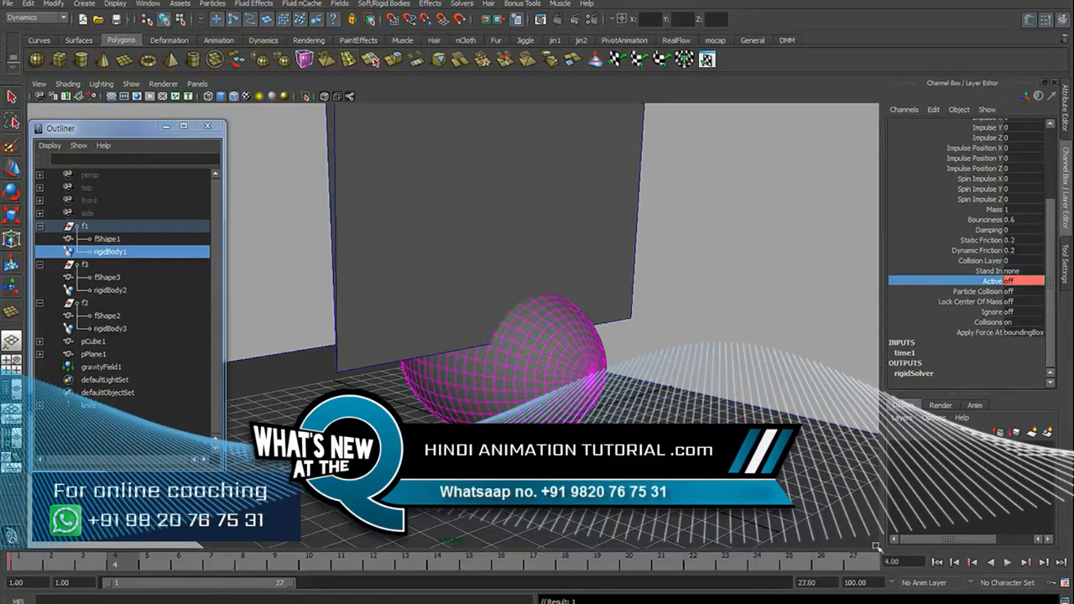
left_click(1007, 562)
key("alt+v")
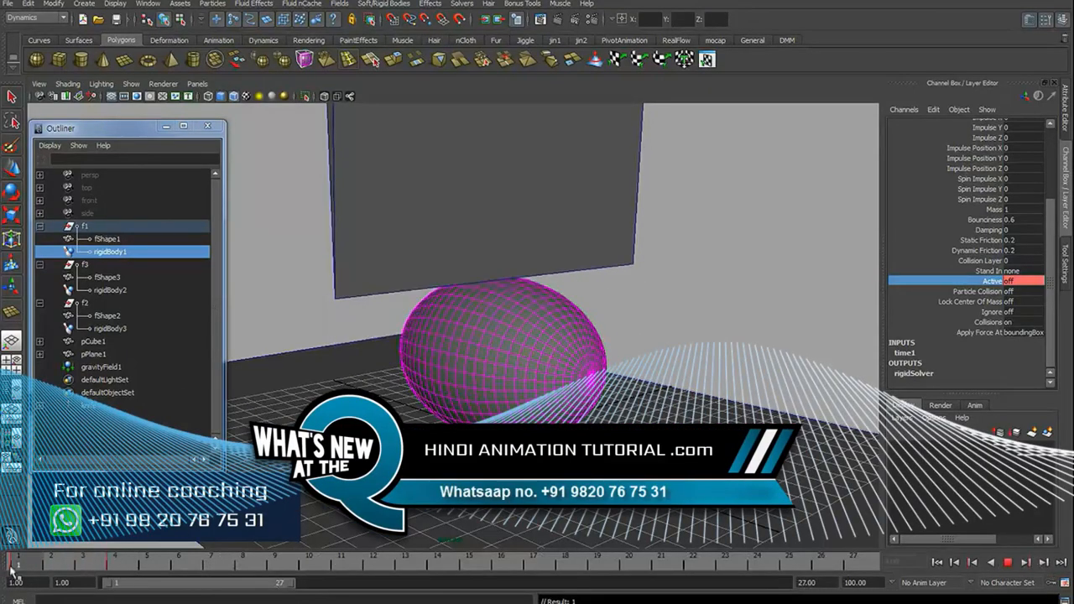
Step: Set Active to on for rigidBody1 at frame 5 and key it
left_click_drag(152, 567, 160, 567)
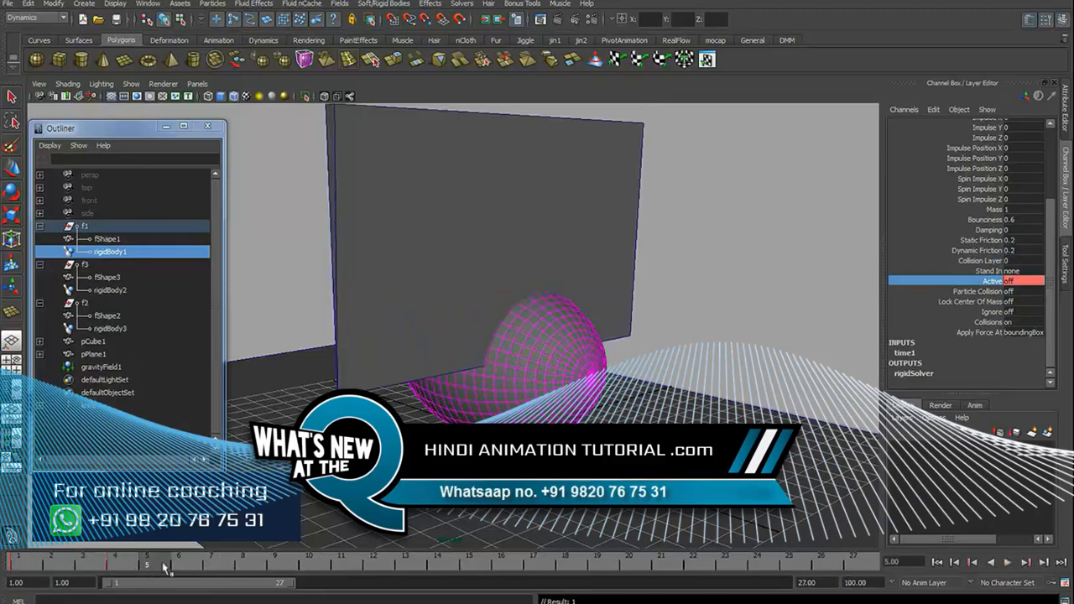
double_click(1011, 282)
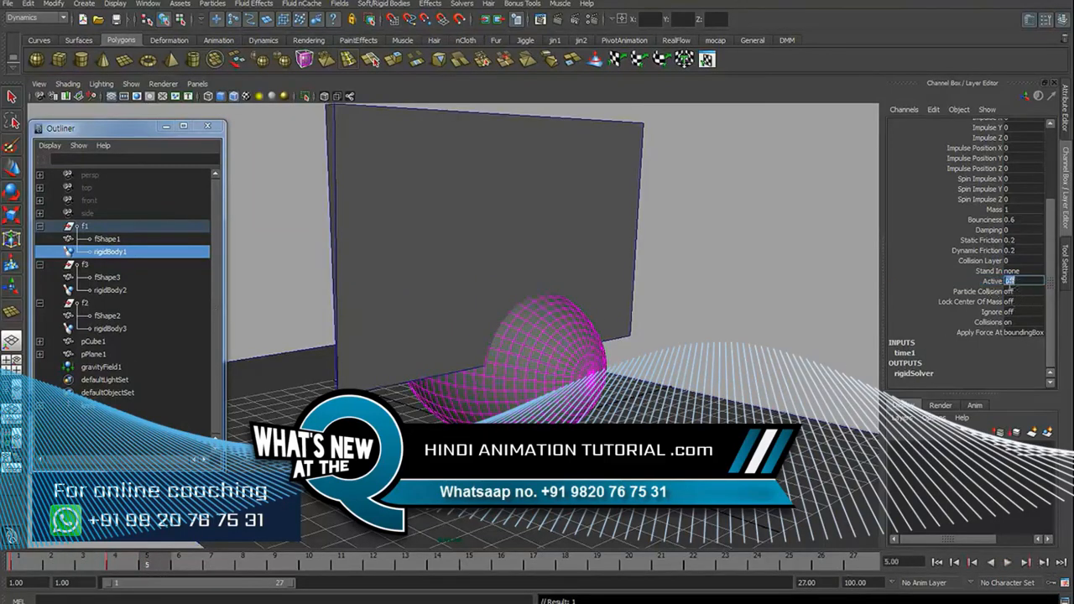
type("on")
key("Return")
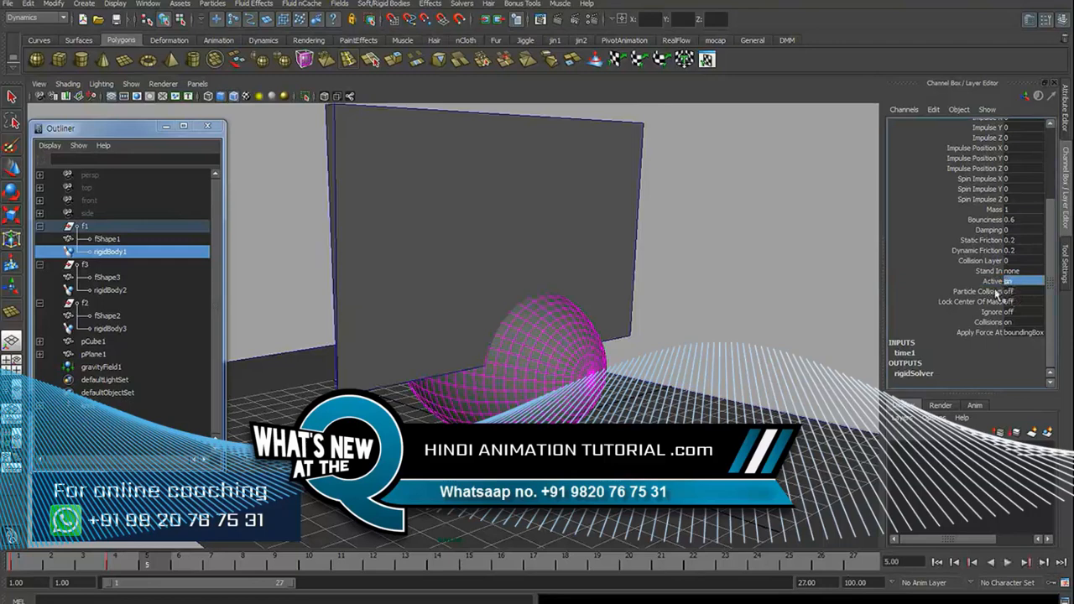
left_click(985, 284)
right_click(993, 290)
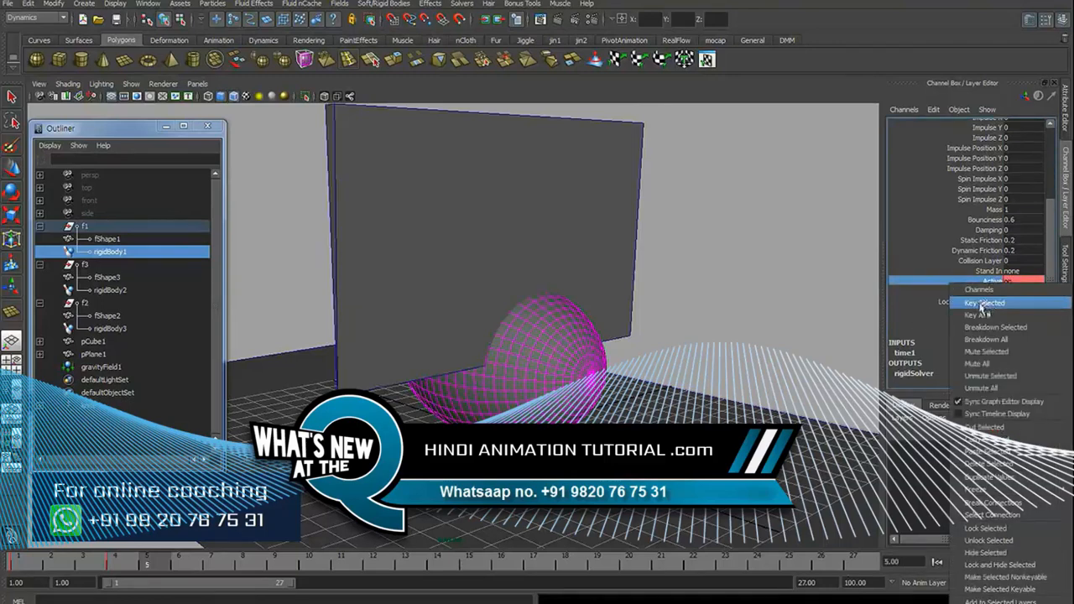
left_click(977, 307)
Step: Clear the selection and play the simulation from frame 1 to check when piece f1 is released
left_click(820, 322)
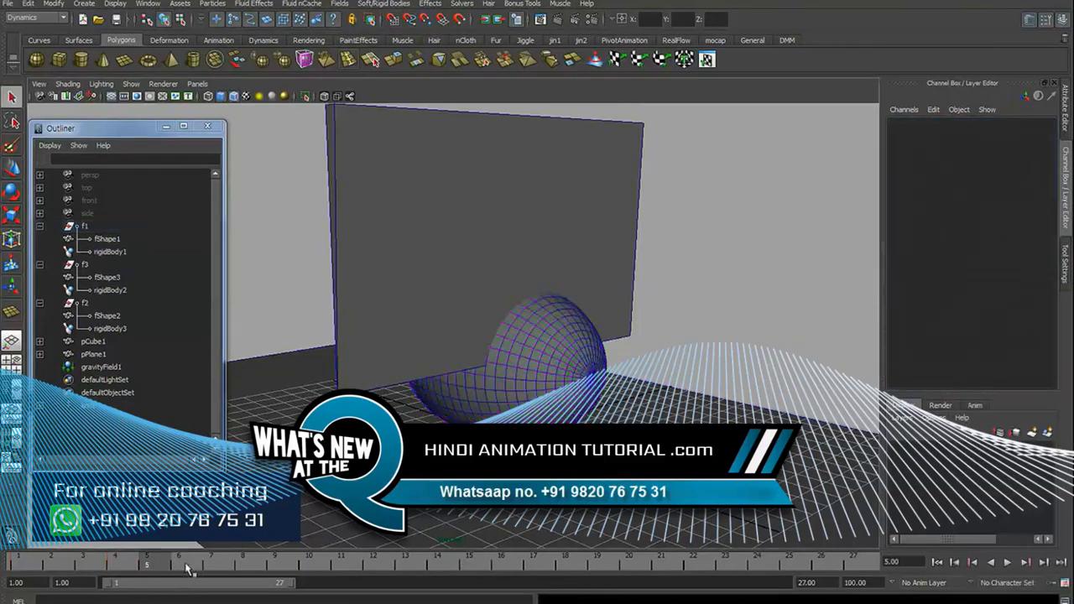
key("alt+v")
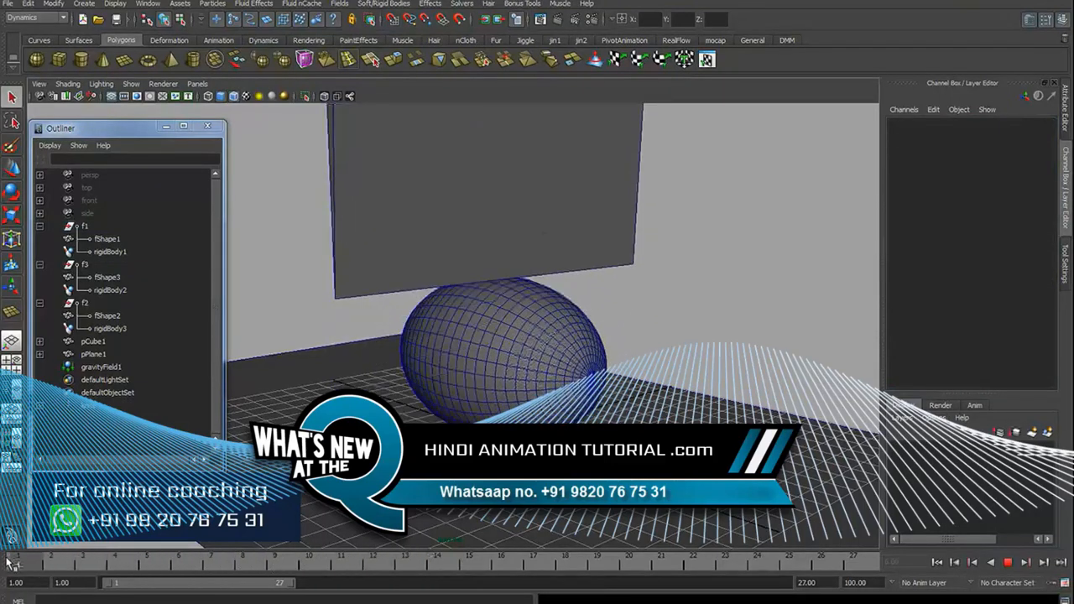
key("alt+v")
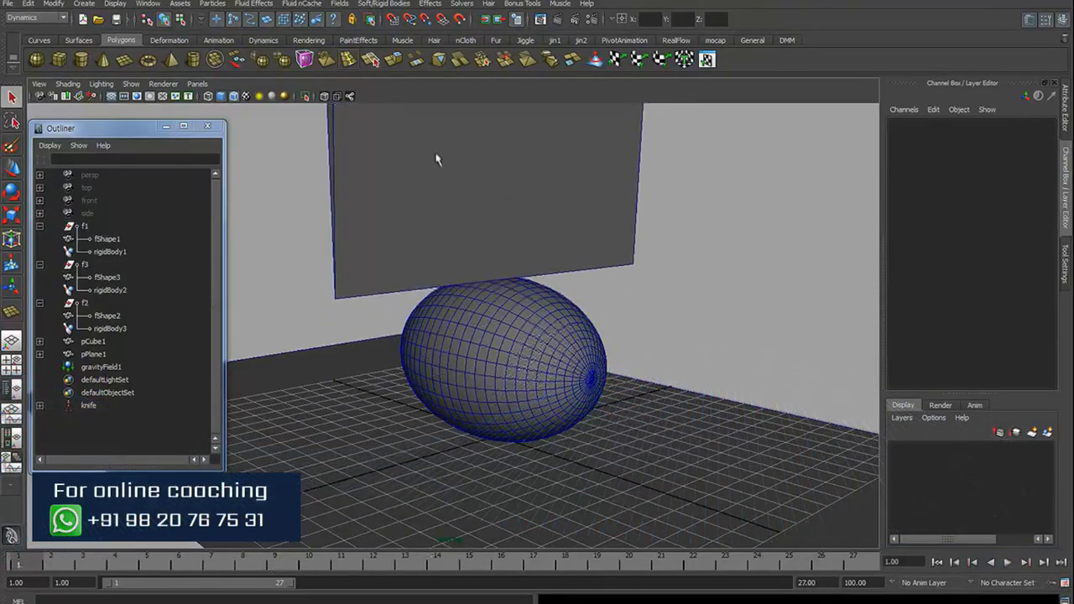
Step: Key the Active attribute of rigidBody1 as on again at frame 5
left_click(991, 281)
right_click(992, 283)
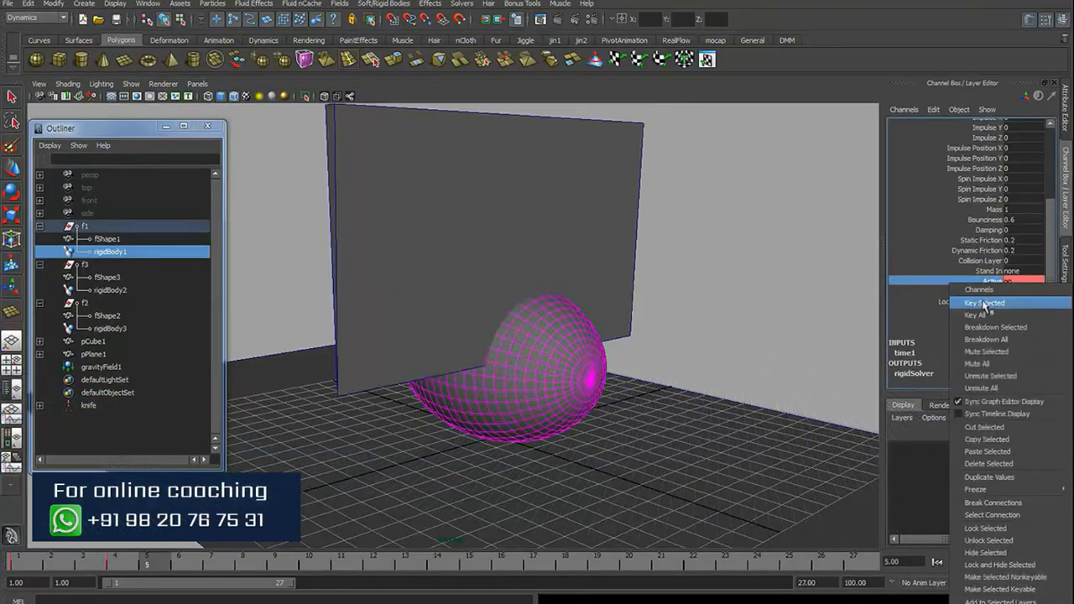
left_click(985, 303)
Step: Clear the selection, play the simulation to check the fall of piece f1, and return to frame 1
left_click(844, 307)
key("alt+v")
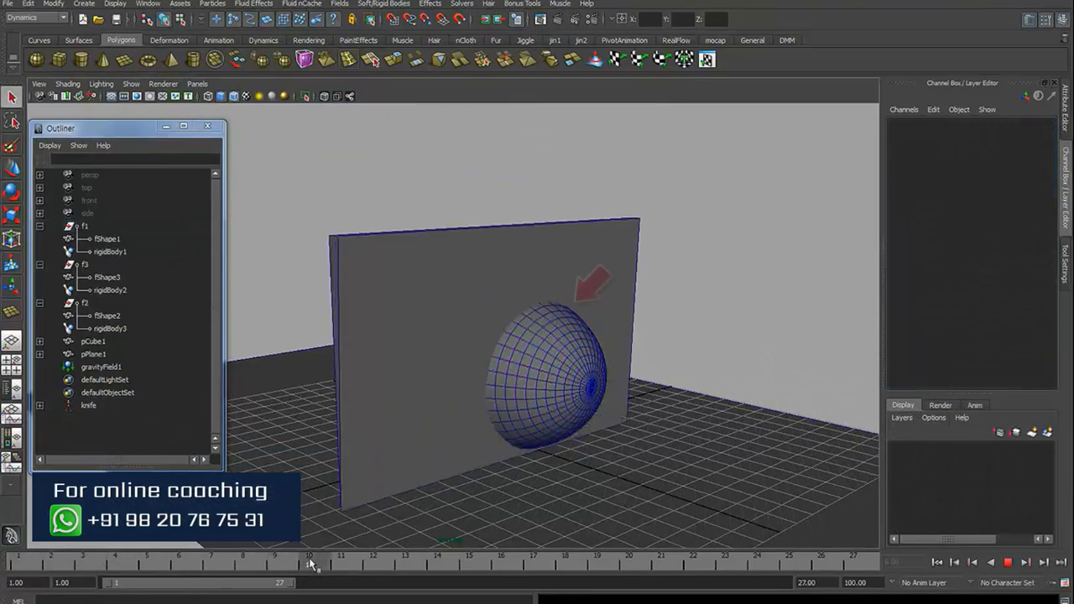
left_click(8, 559)
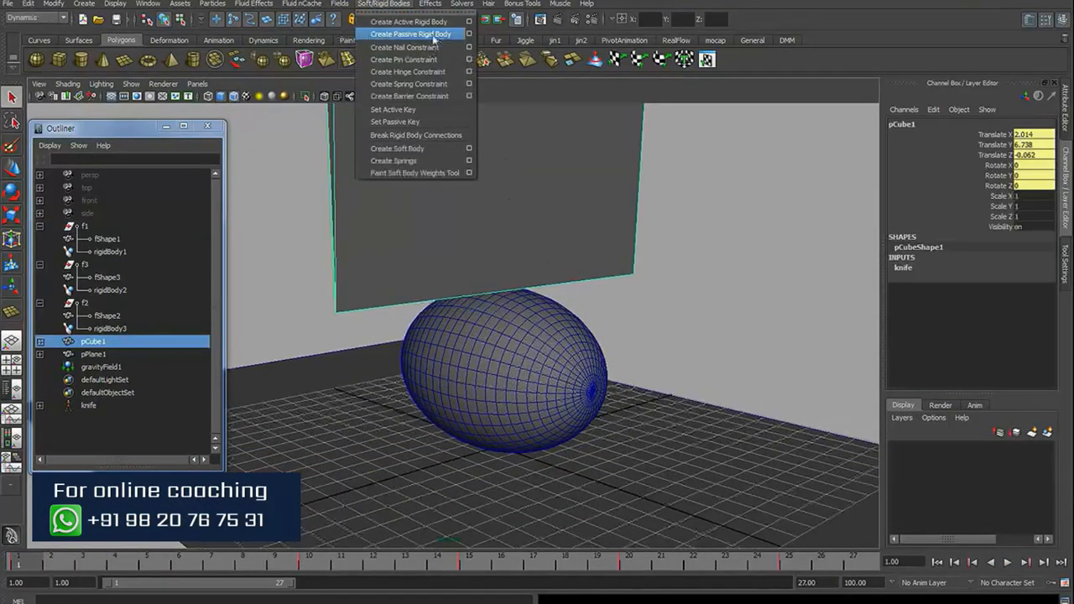
Step: Make the knife cube pCube1 a passive rigid body with the default options
left_click(468, 35)
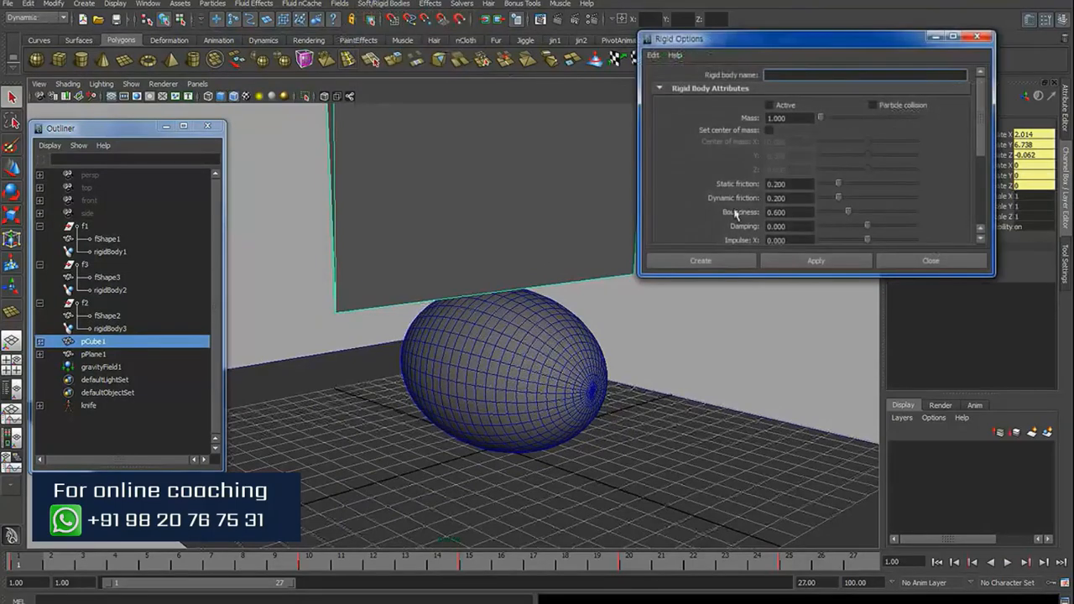
left_click(724, 260)
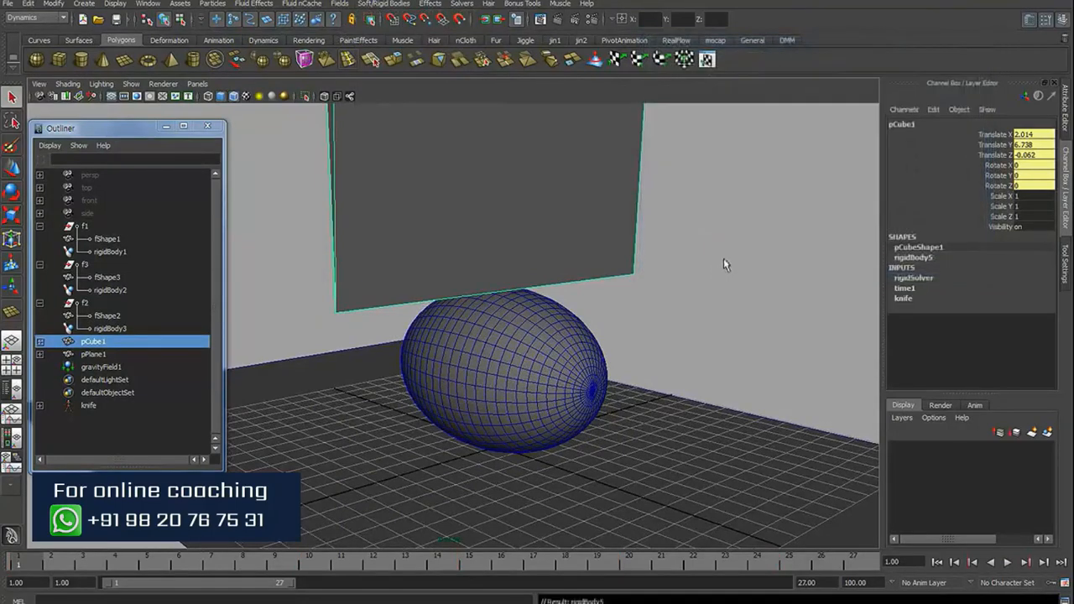
left_click(727, 260)
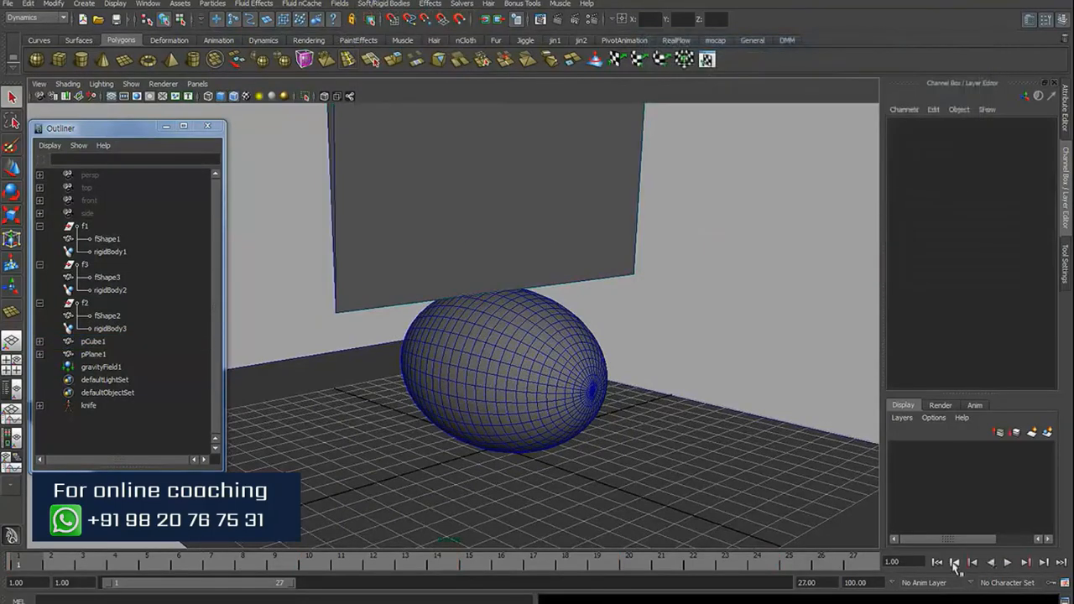
Step: Play the simulation up to frame 10 to check how the passive knife meets piece f1, and rewind to frame 1
left_click(1006, 563)
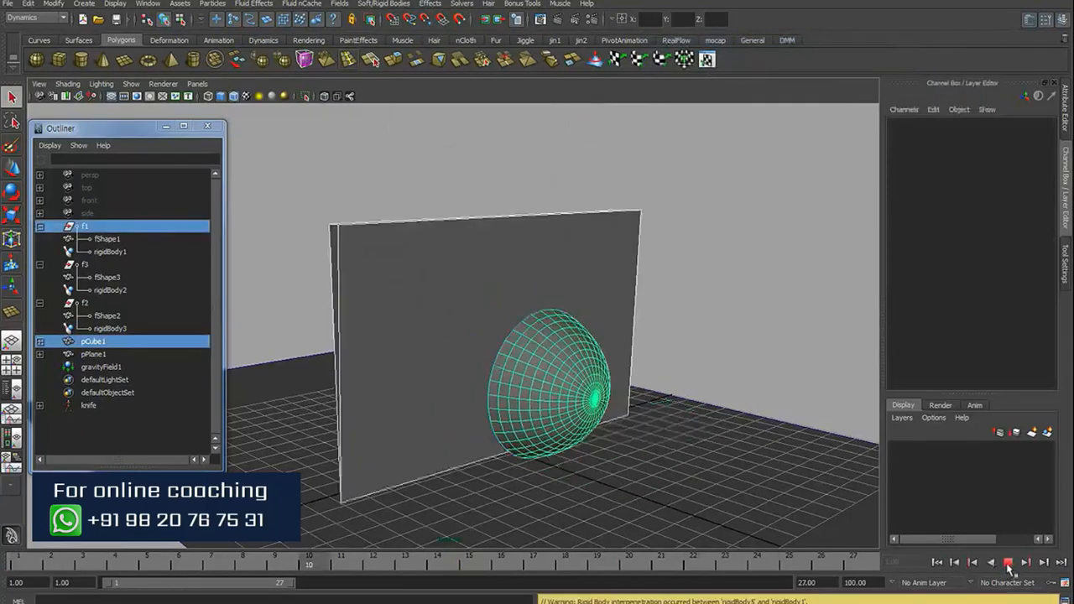
left_click(1007, 563)
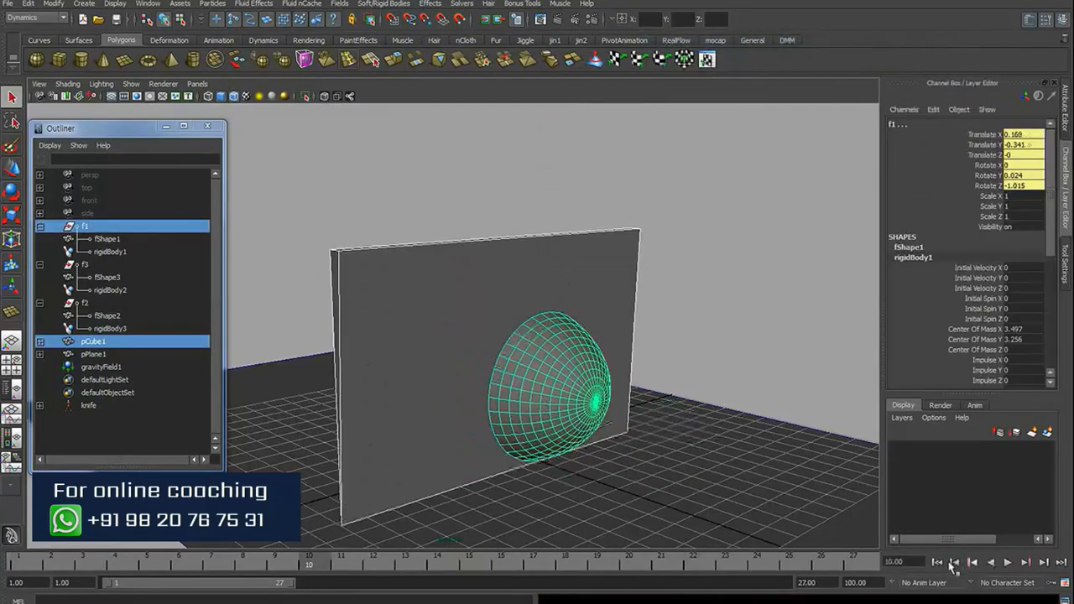
left_click(937, 563)
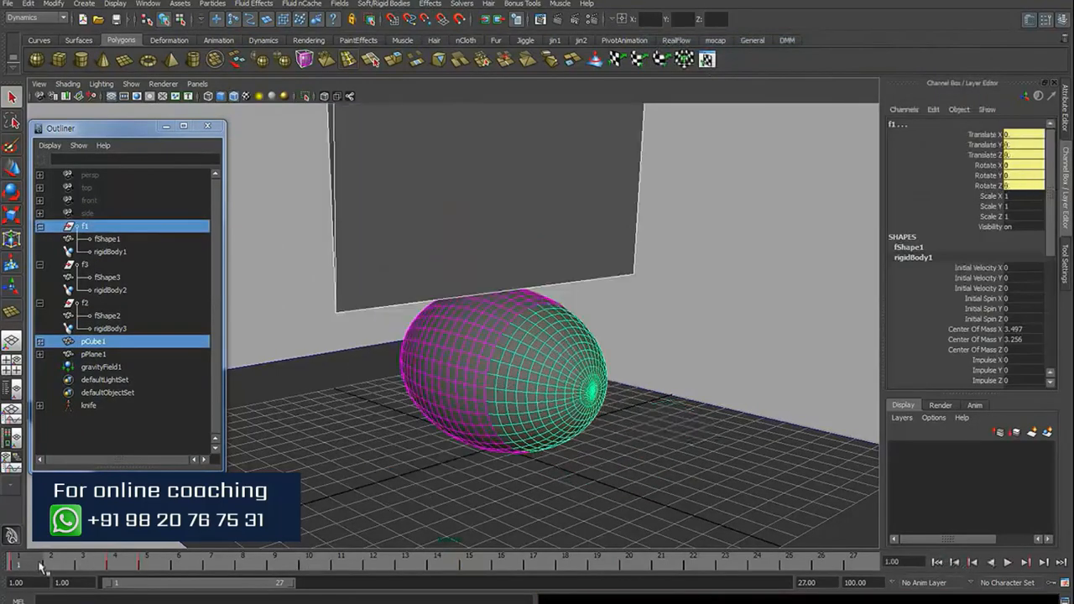
mouse_move(39, 567)
left_mouse_down()
mouse_move(374, 556)
mouse_move(718, 574)
mouse_move(795, 560)
mouse_move(25, 566)
mouse_move(440, 562)
mouse_move(700, 579)
mouse_move(80, 560)
mouse_move(612, 572)
mouse_move(30, 578)
left_mouse_up()
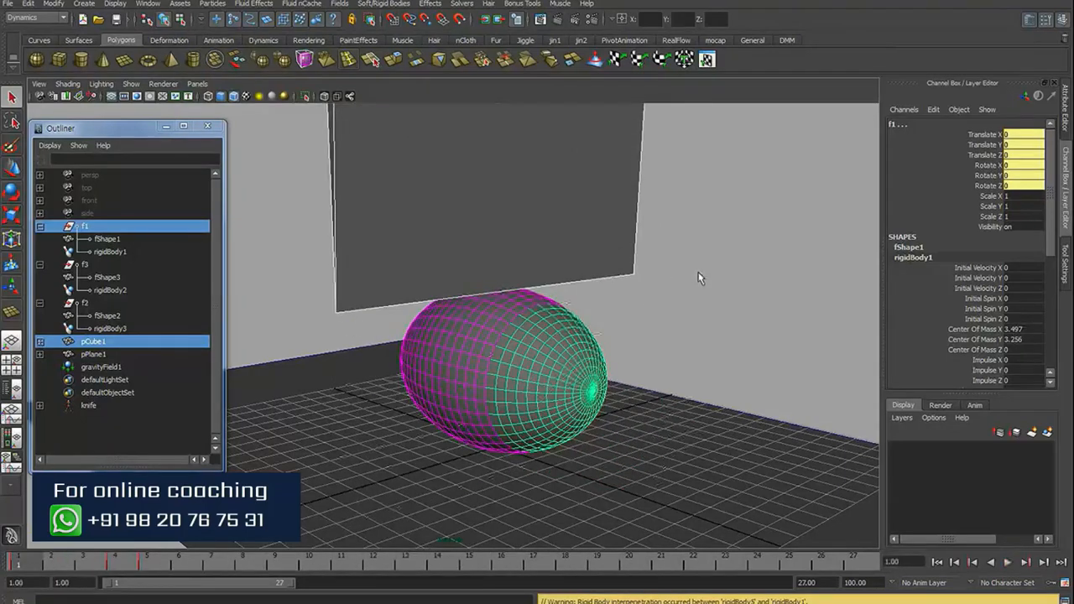
left_click(661, 279)
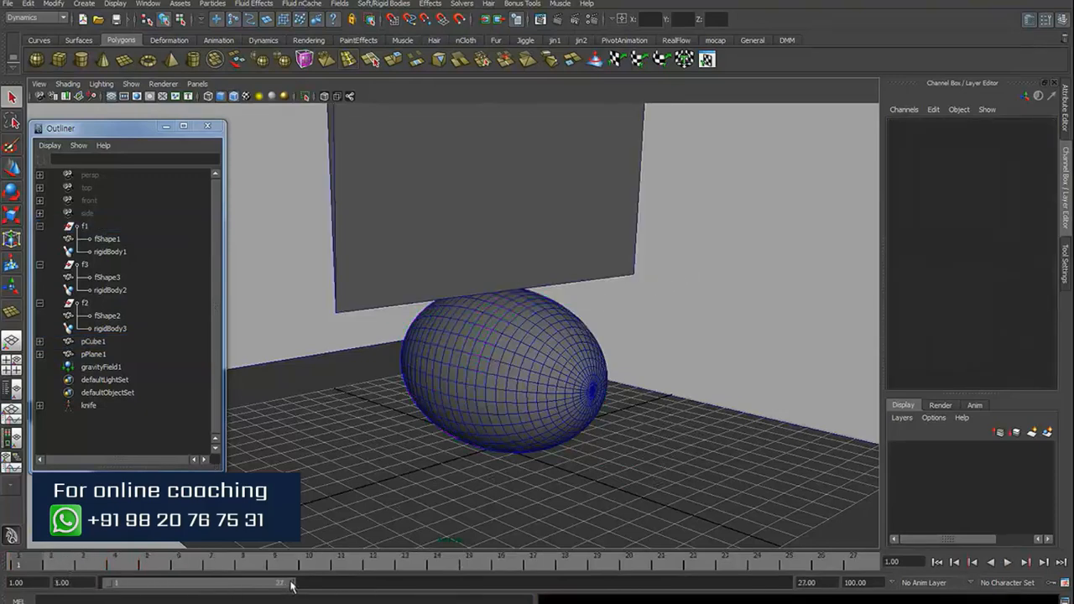
Step: Extend the playback range to frame 49 and play the simulation up to the knife's second cut at frame 28
left_click_drag(291, 585, 435, 590)
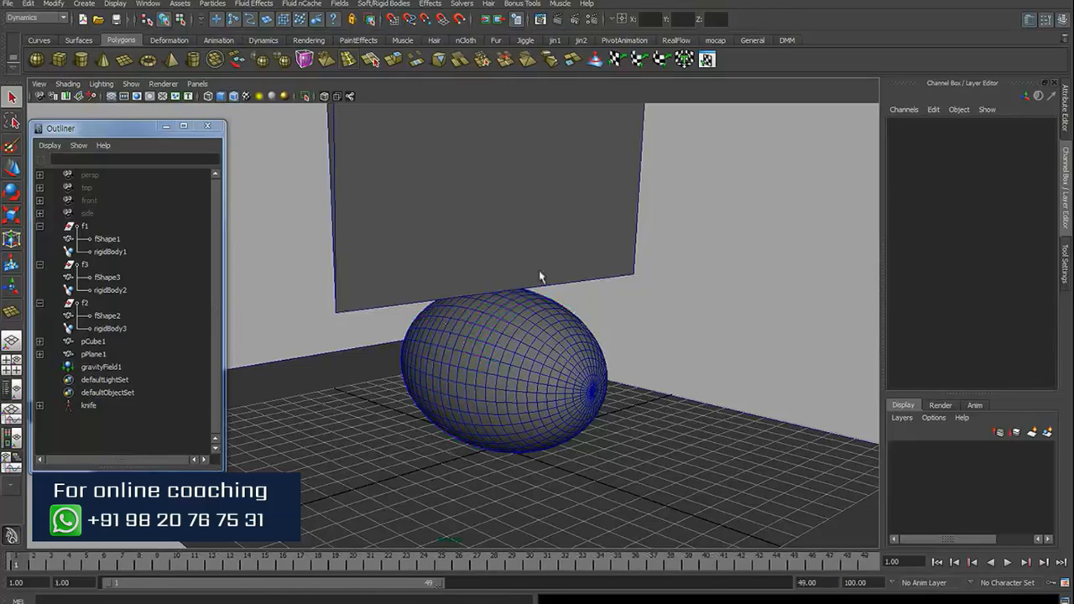
left_click_drag(447, 401, 518, 388, "alt")
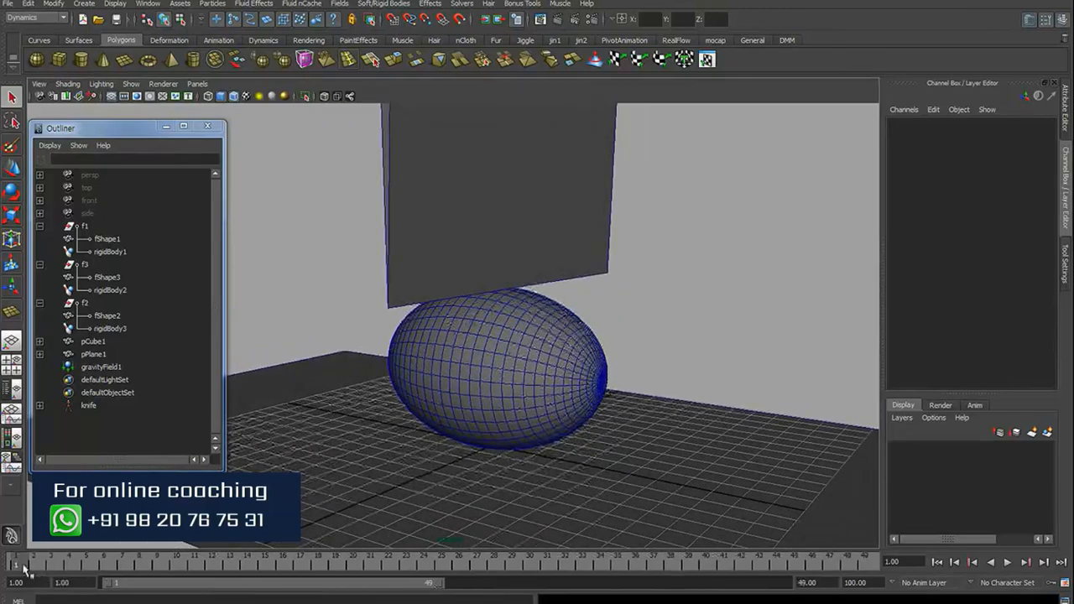
key("alt+v")
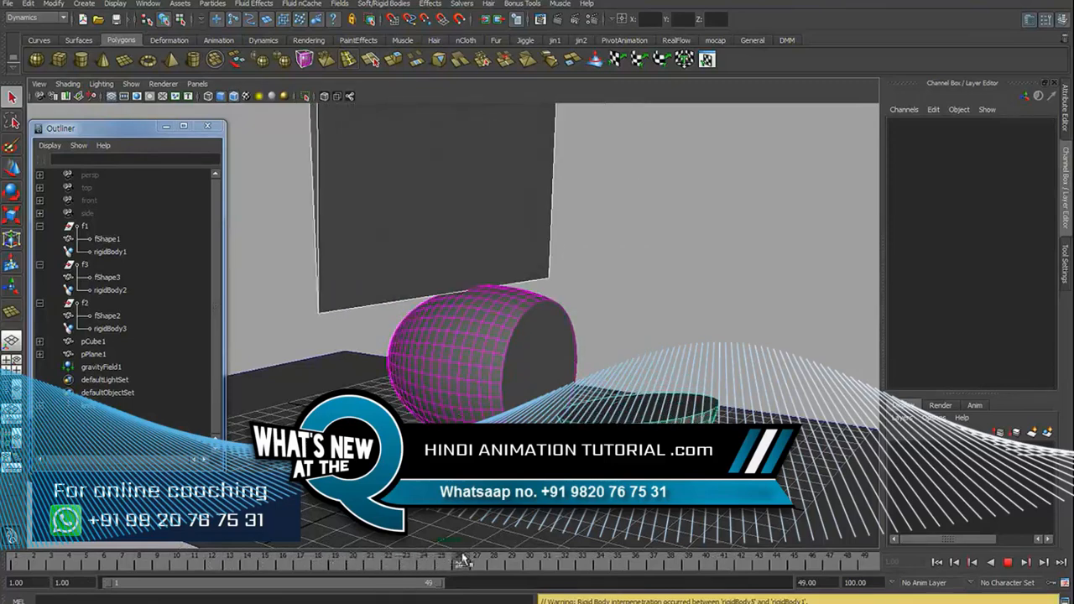
key("alt+v")
Step: Key Active as off at frame 28 for rigidBody3 of the egg's middle piece f2
left_click(468, 409)
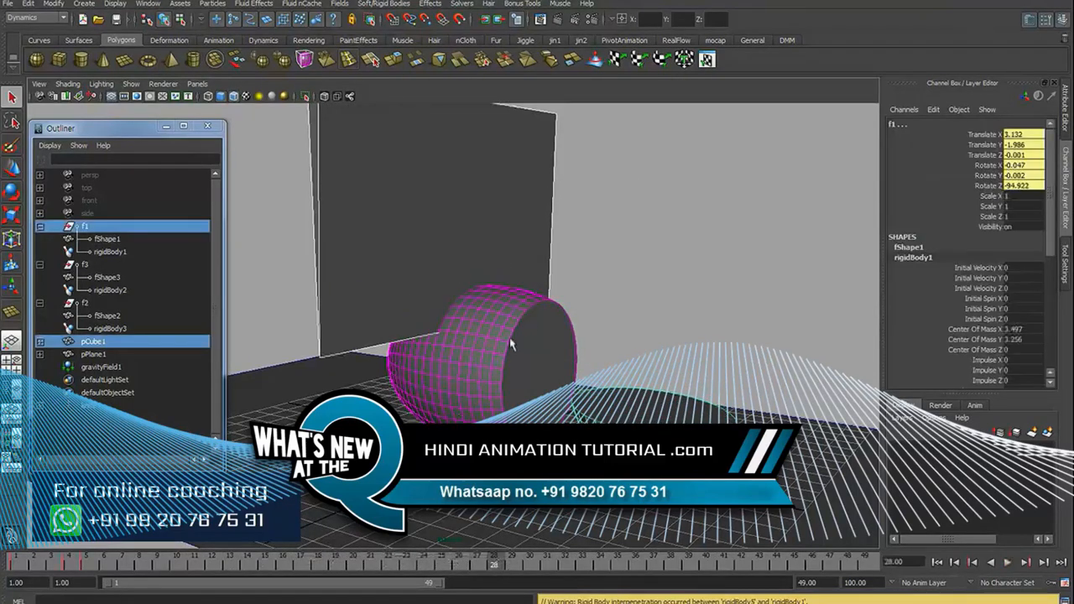
left_click_drag(510, 344, 532, 333, "alt")
left_click_drag(470, 300, 489, 321, "alt")
left_click(609, 295)
left_click(520, 320)
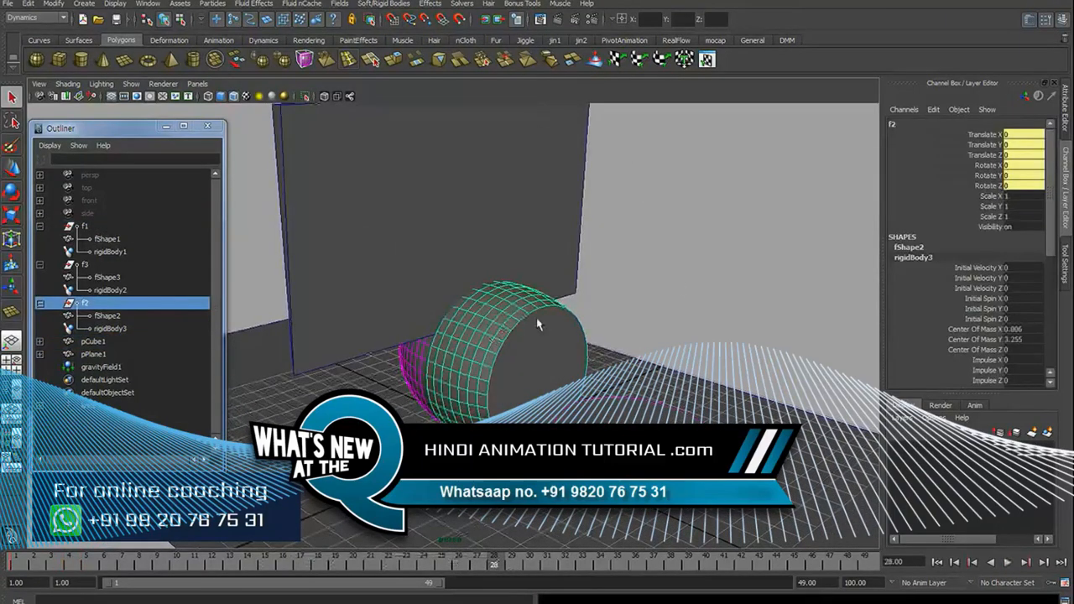
left_click(109, 328)
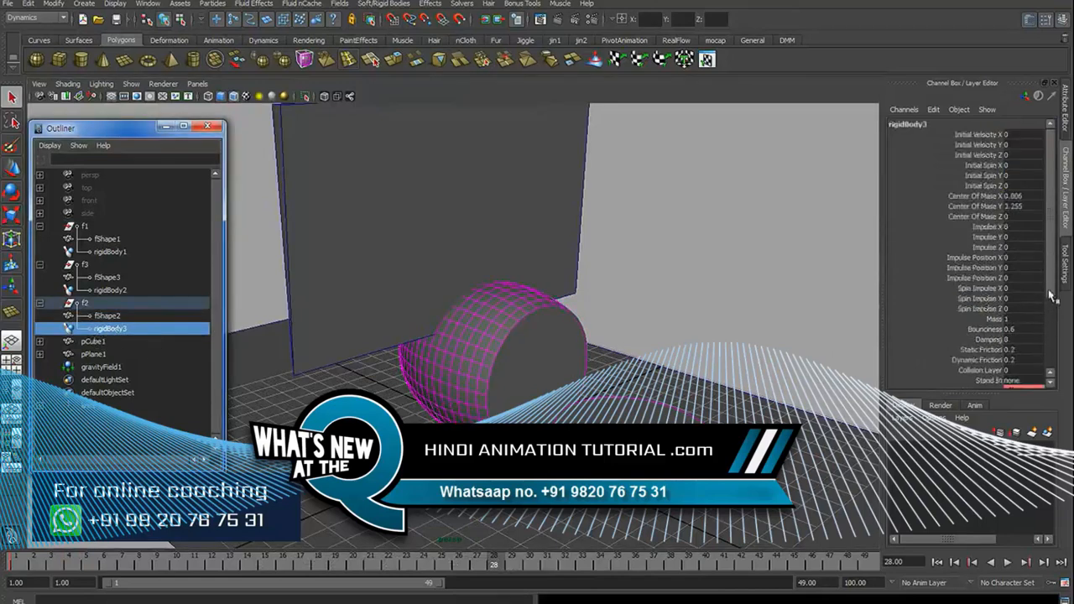
left_click_drag(1051, 295, 1047, 351)
left_click(997, 293)
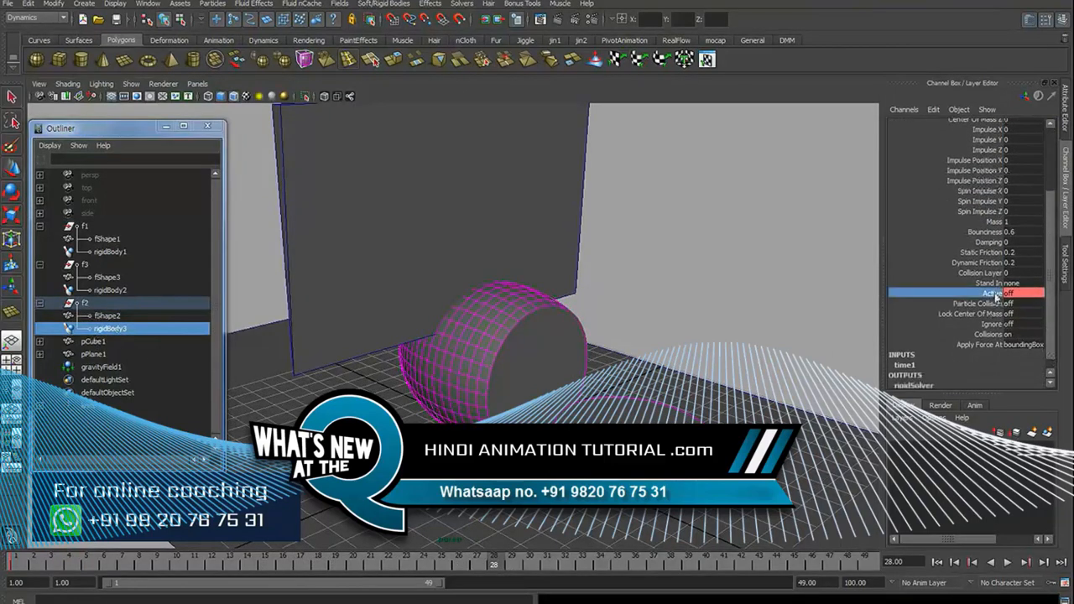
right_click(991, 297)
left_click(984, 317)
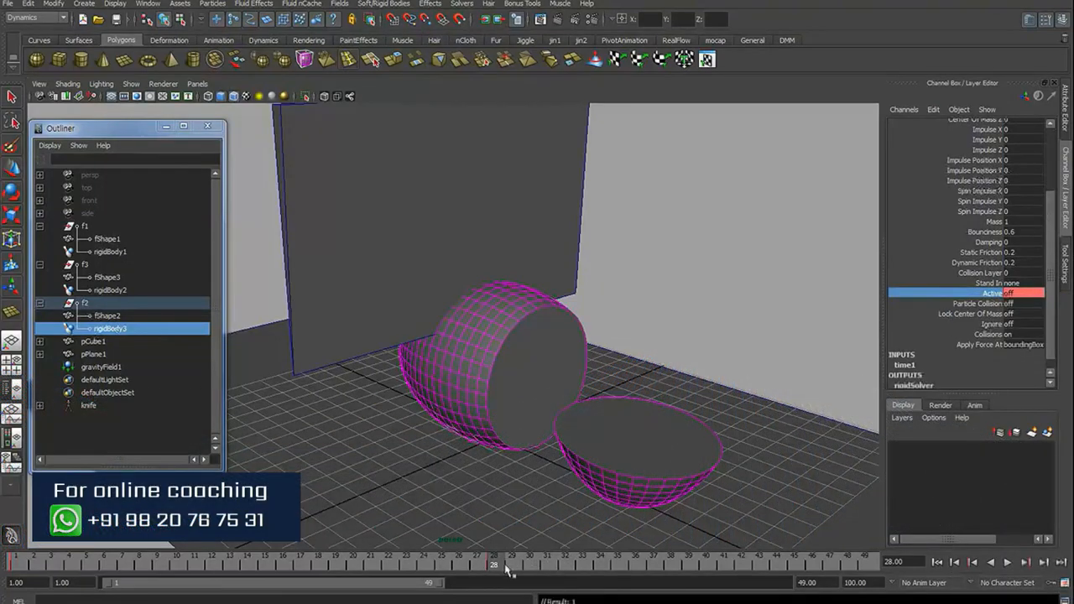
Step: Advance to frame 29, set Active to on for rigidBody3, and key it
left_click_drag(499, 569, 543, 570)
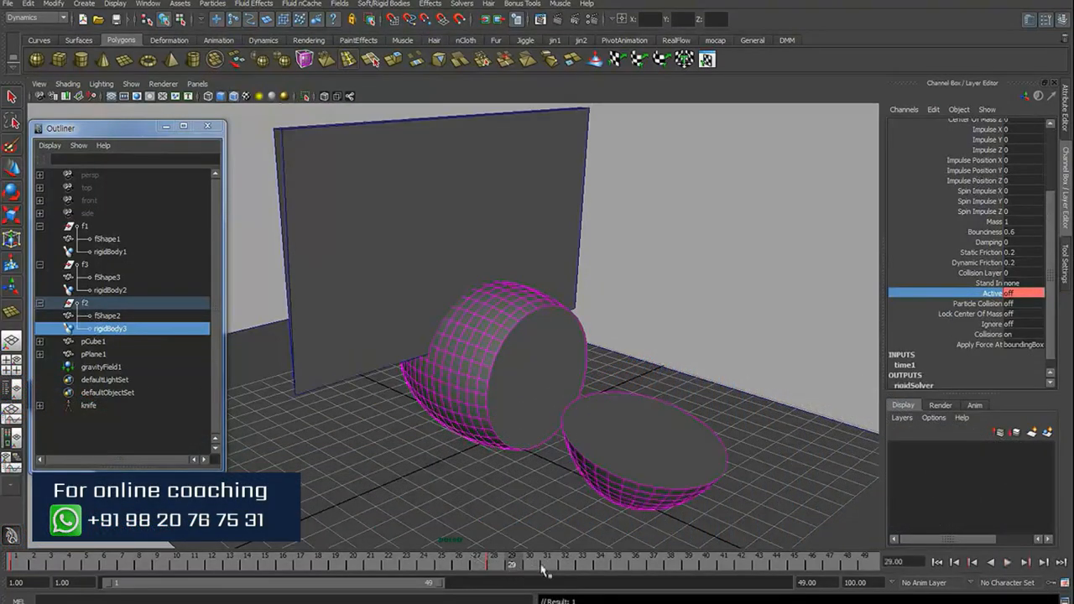
double_click(1007, 295)
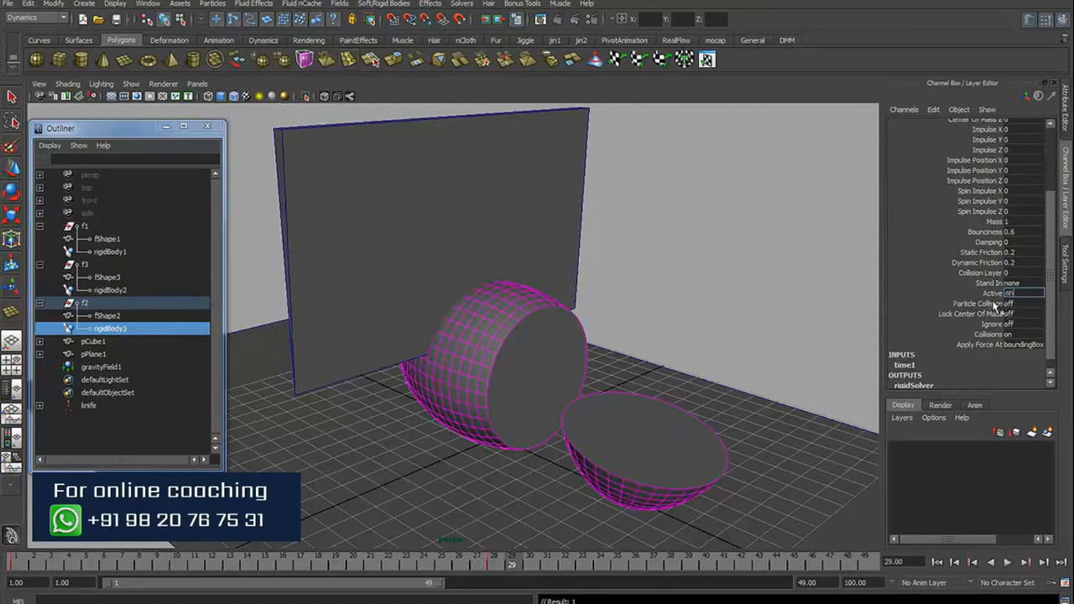
key("Return")
right_click(990, 302)
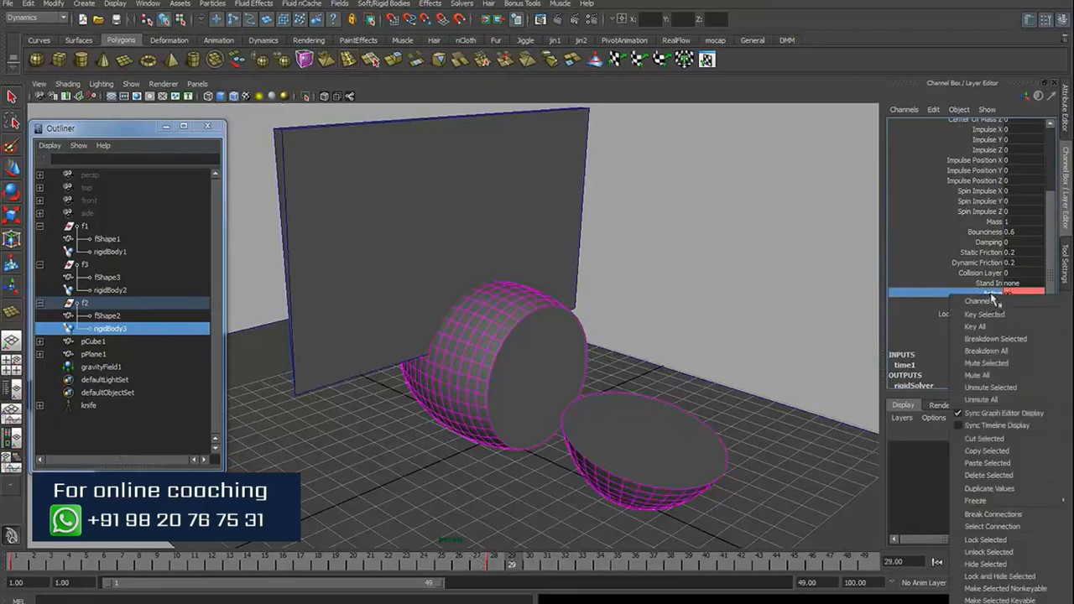
left_click(983, 317)
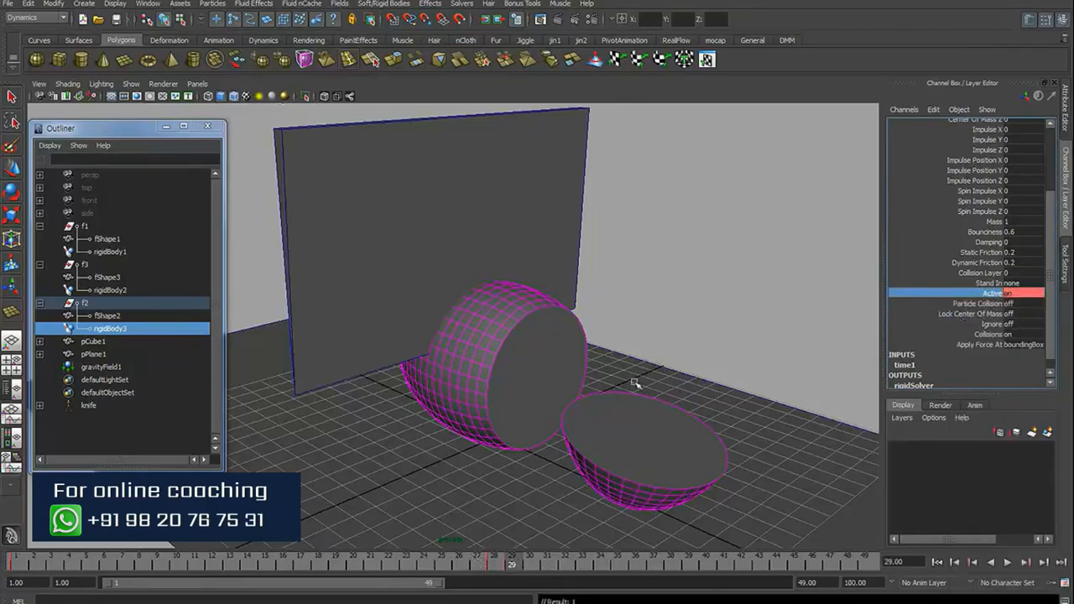
Step: Clear the selection, play the simulation to check the release of piece f2, and return to frame 1
left_click(722, 366)
key("alt+v")
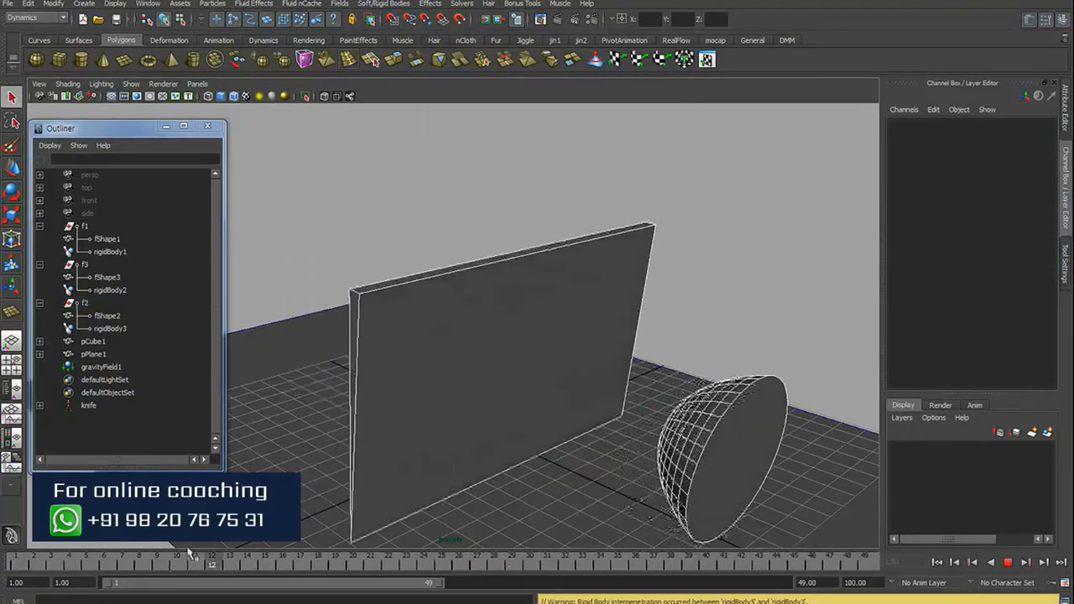
left_click(75, 560)
left_click(702, 325)
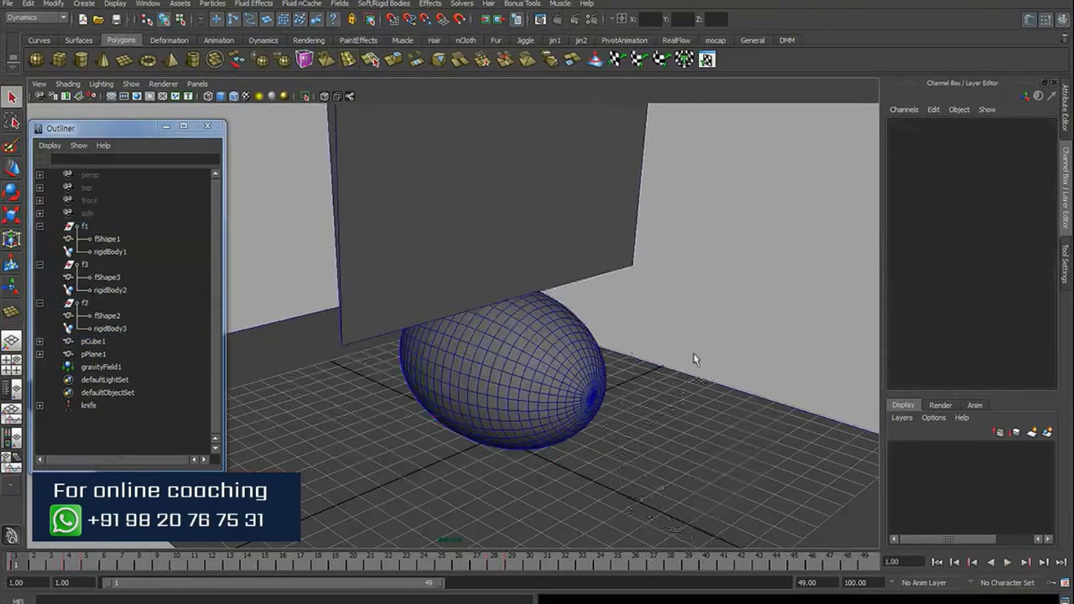
Step: Extend the playback range to frame 85 and play the simulation from frame 1 to frame 27
left_click_drag(696, 292, 662, 457, "alt")
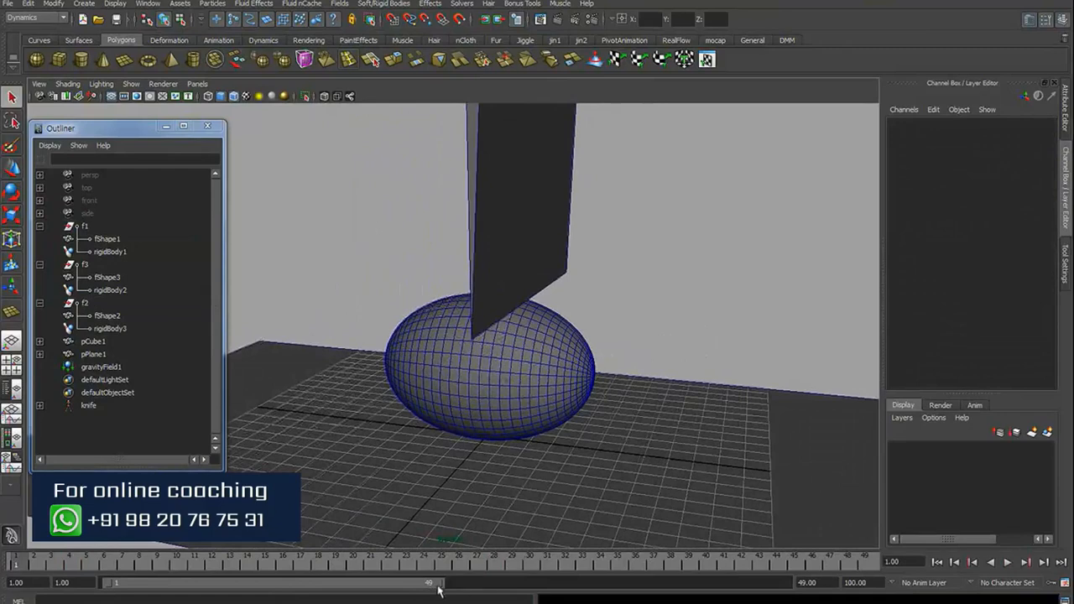
left_click_drag(437, 590, 684, 593)
left_click_drag(451, 353, 625, 401, "alt")
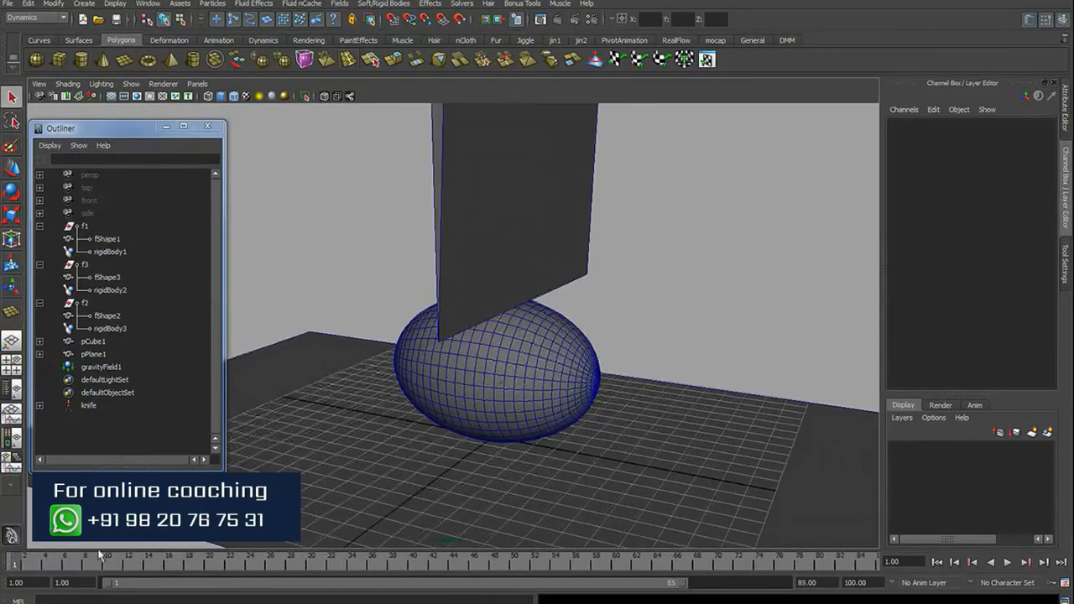
key("alt+v")
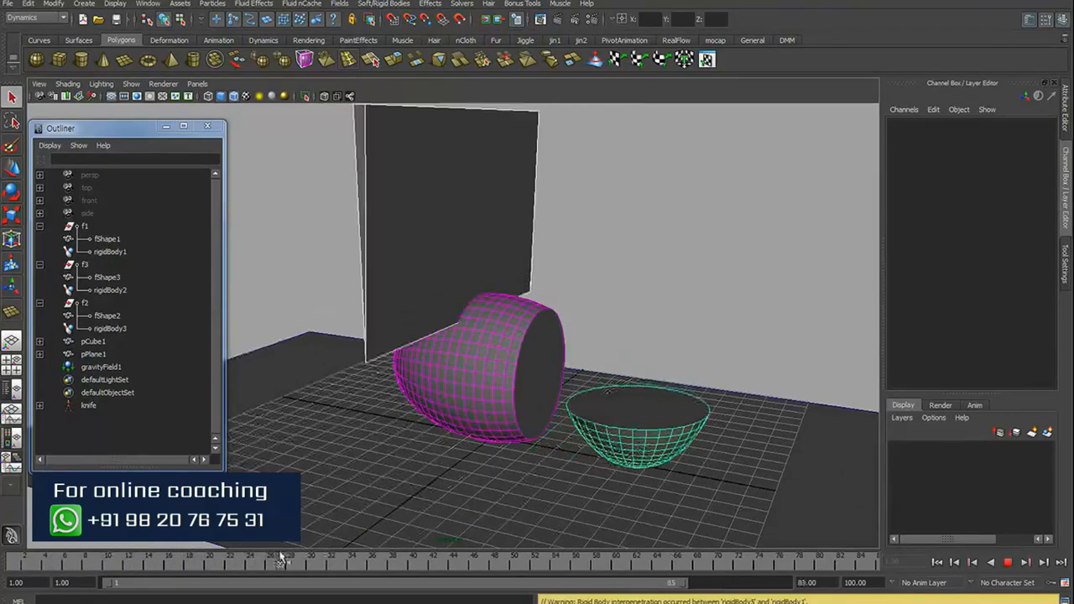
key("alt+v")
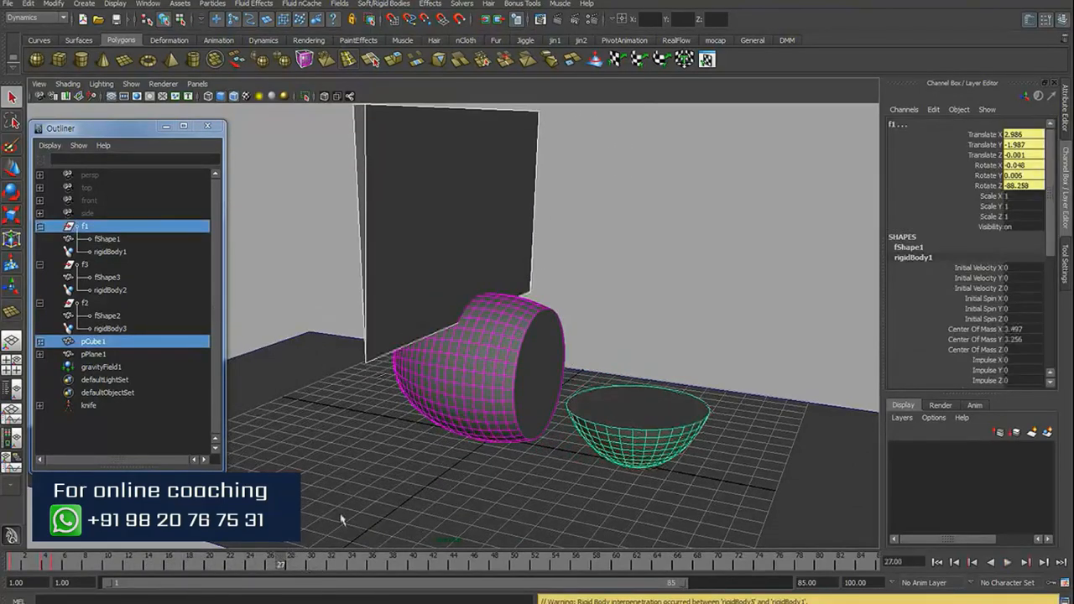
Step: Advance to frame 28 and key Active as off for rigidBody2 of the egg's other end piece f3
left_click(515, 345)
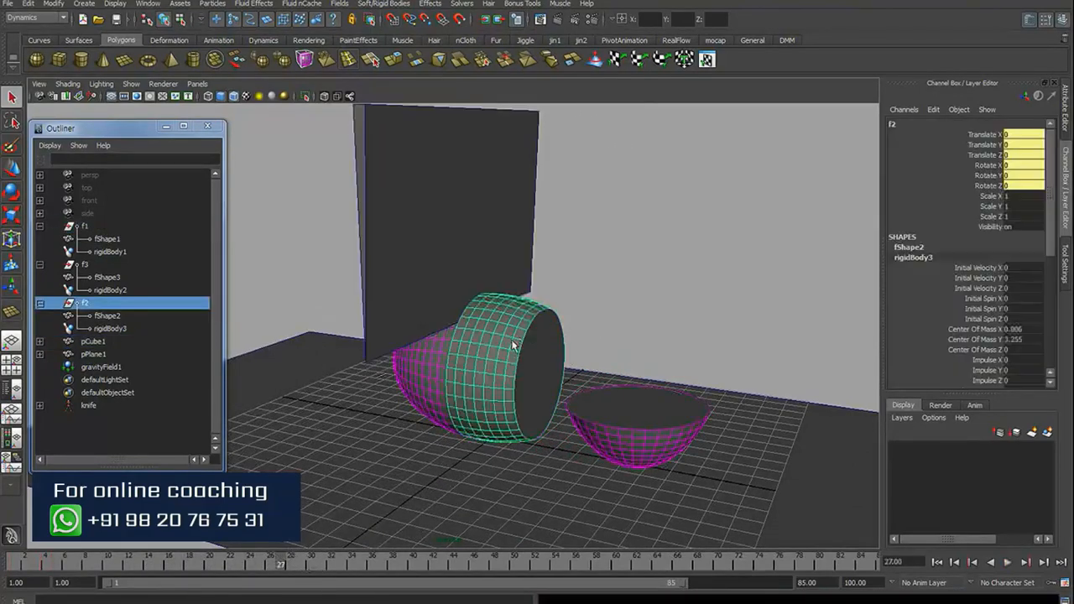
left_click(287, 562)
left_click_drag(453, 375, 433, 366, "alt")
left_click(334, 302)
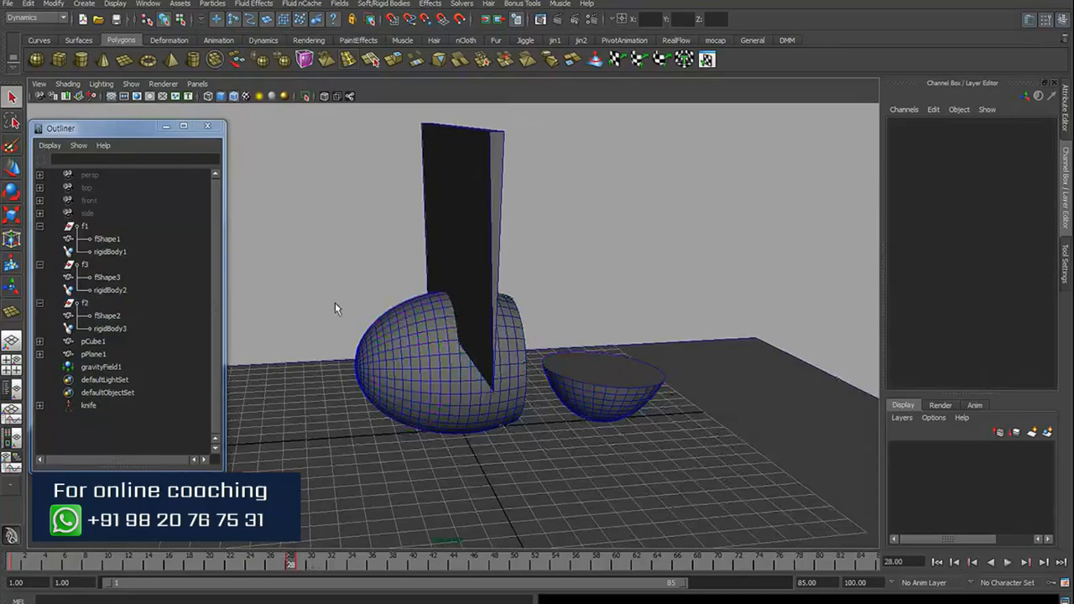
left_click(387, 330)
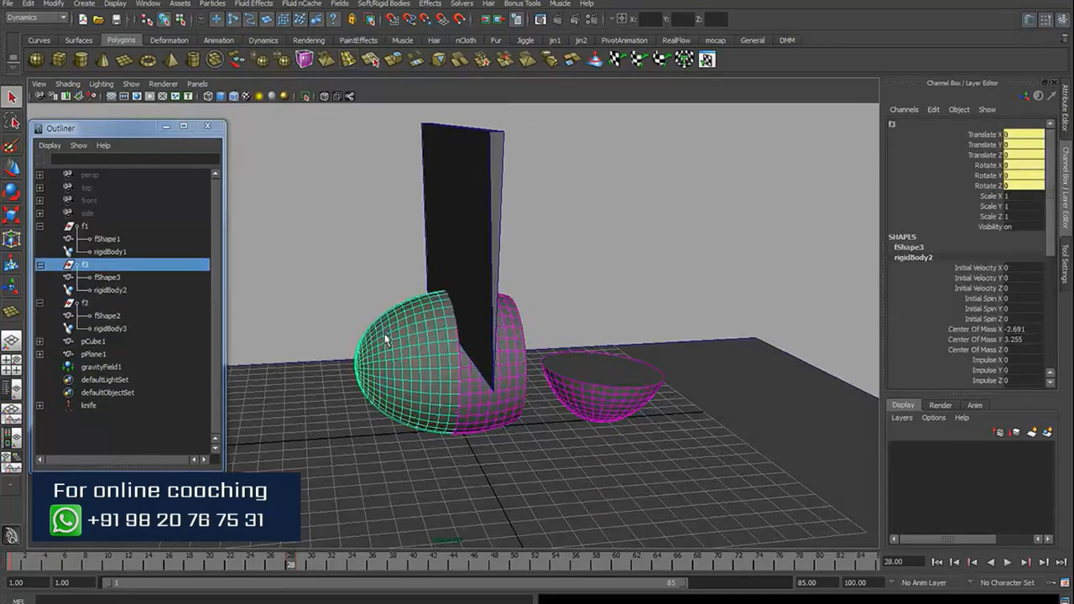
left_click(102, 290)
left_click_drag(1050, 296, 1049, 345)
left_click(993, 313)
right_click(993, 312)
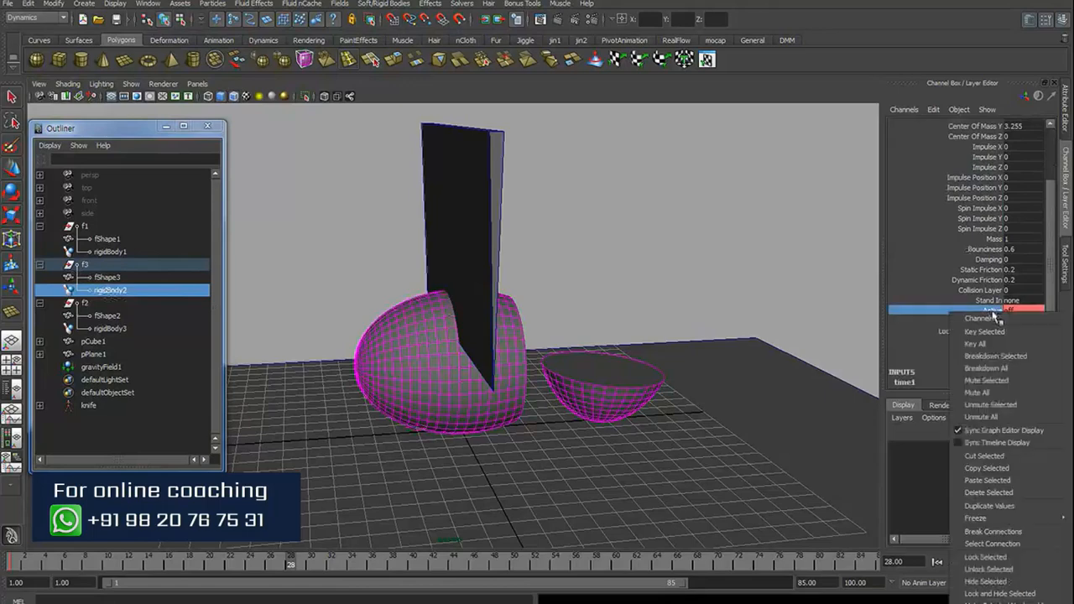
left_click(983, 332)
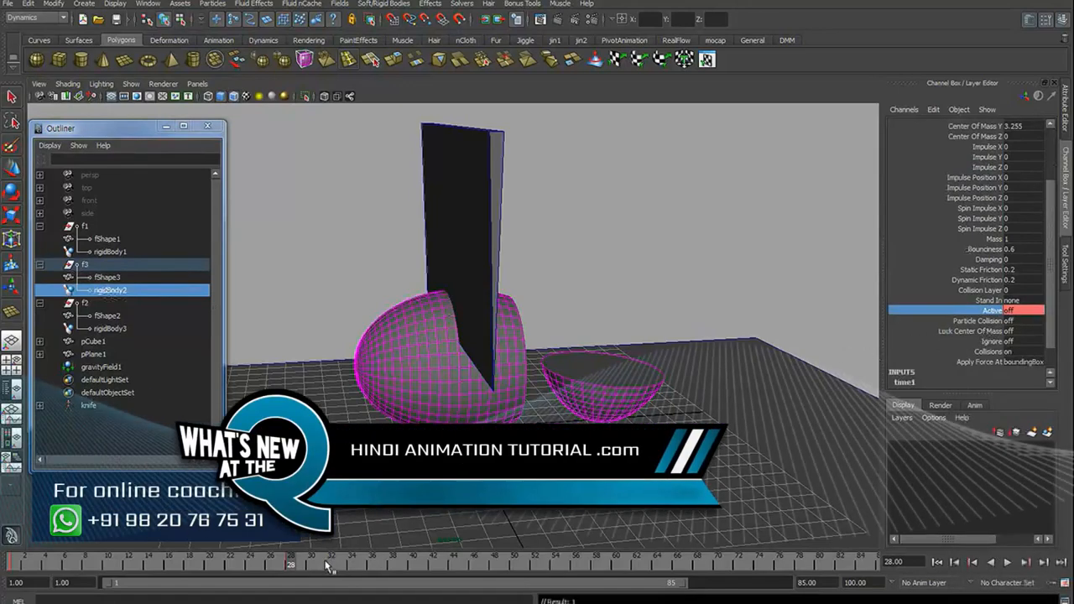
Step: Advance to frame 29, set Active to on for rigidBody2 of end piece f3, and key it
left_click_drag(292, 566, 384, 574)
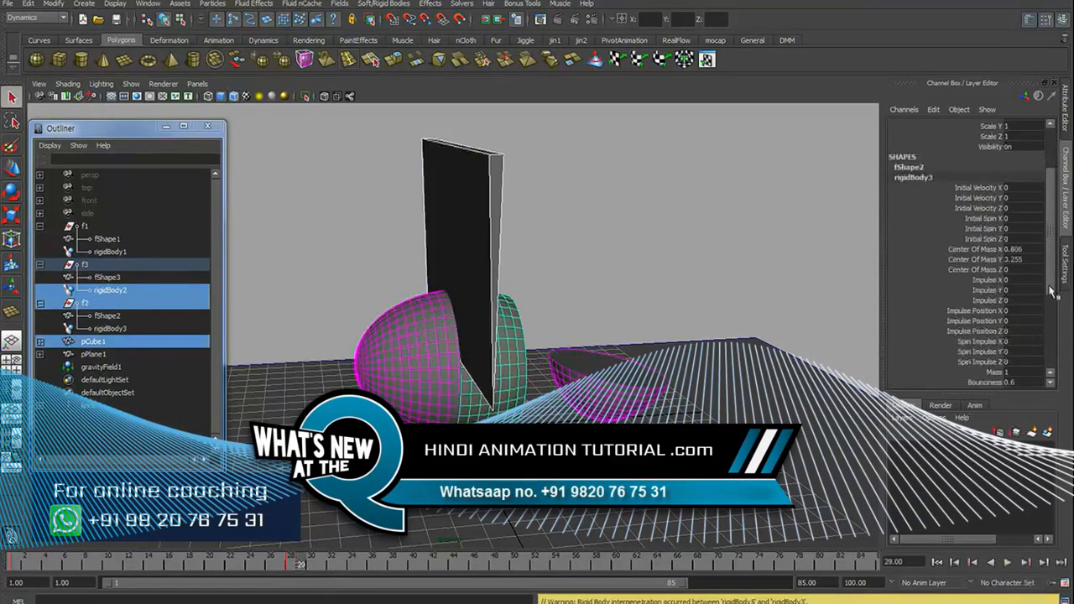
left_click_drag(1050, 290, 1054, 362)
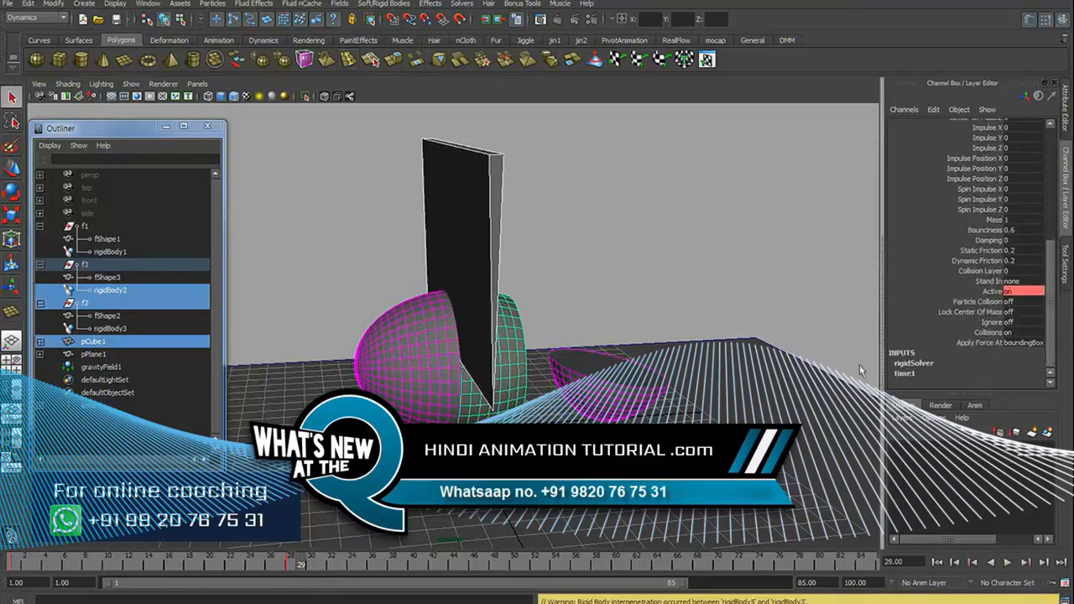
left_click(114, 294)
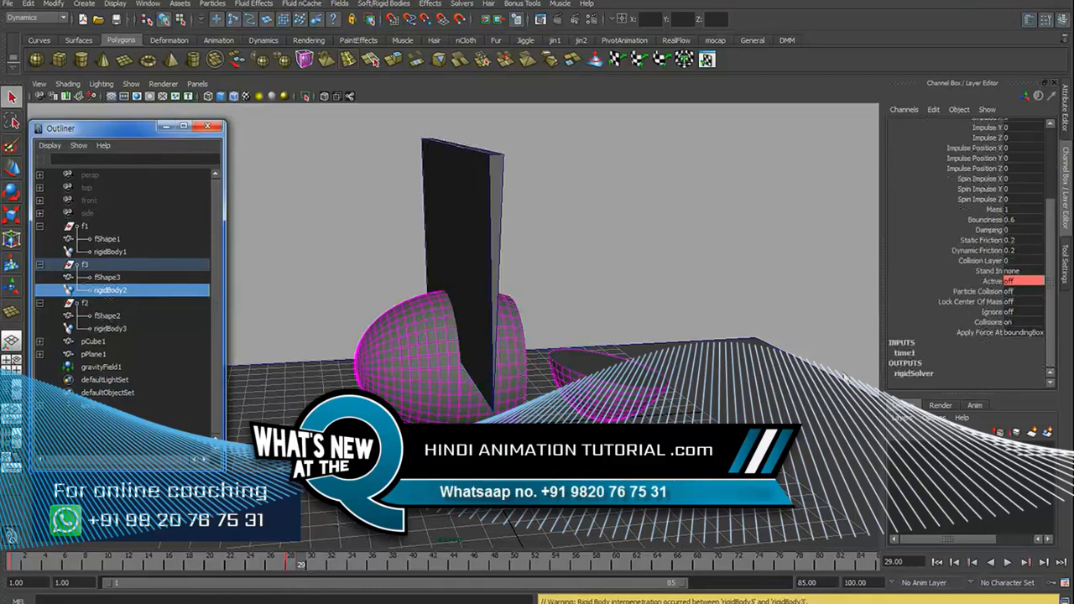
left_click(1010, 282)
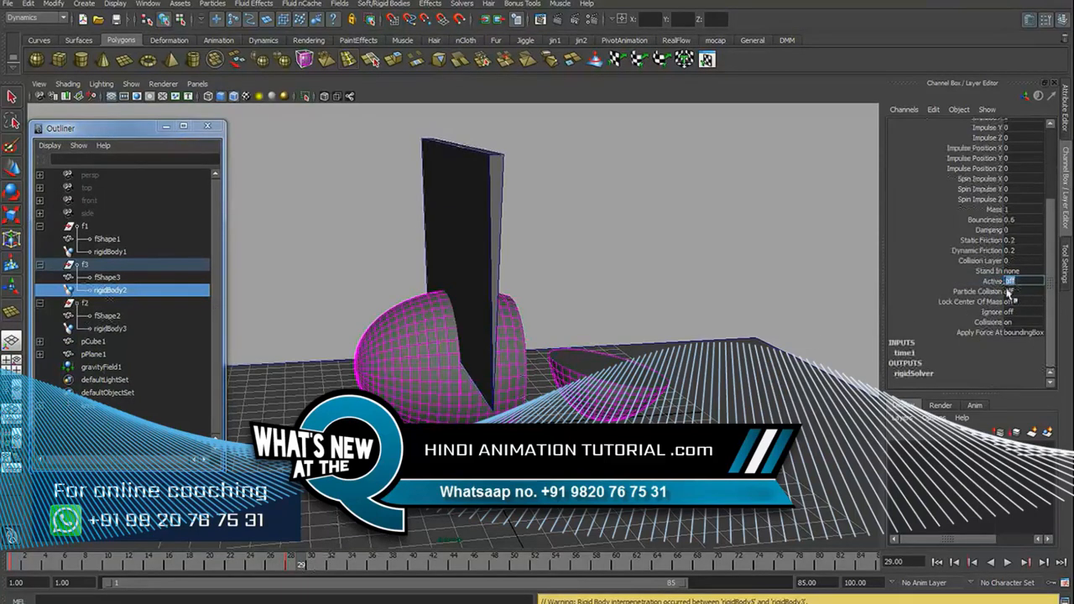
type("on")
key("Return")
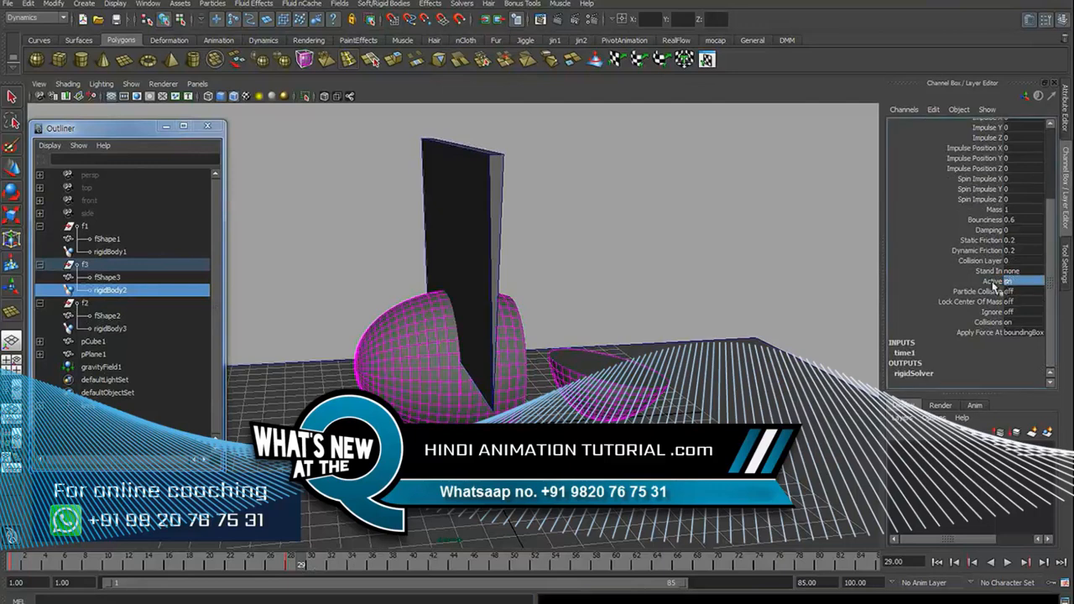
left_click(992, 285)
right_click(993, 285)
left_click(986, 304)
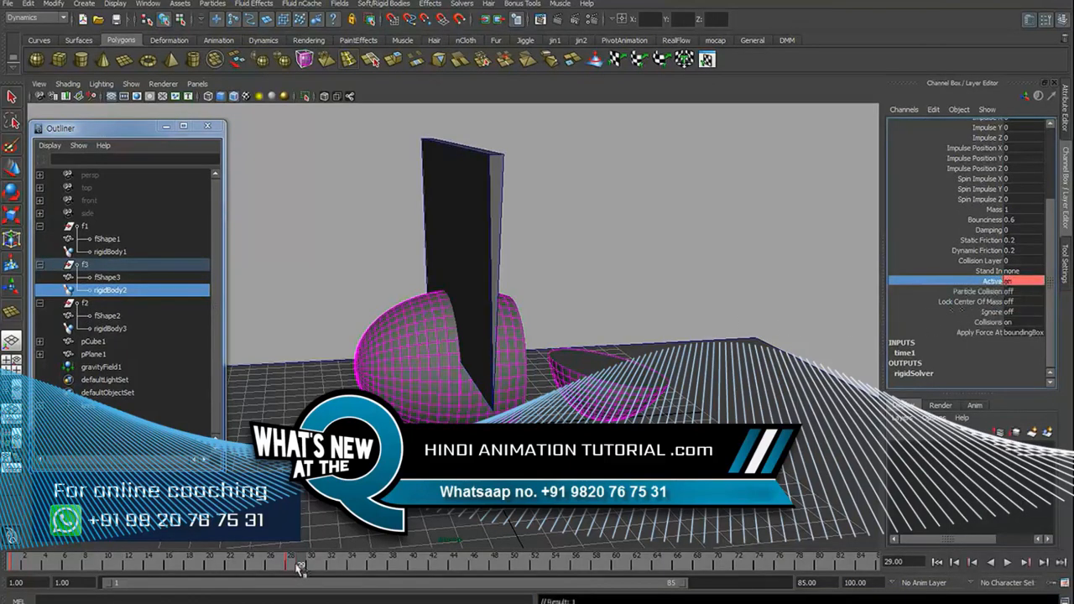
Step: Return to frame 1, clear the selection, and play the simulation to frame 65 to check the release of all pieces
left_click_drag(299, 570, 7, 574)
left_click(669, 282)
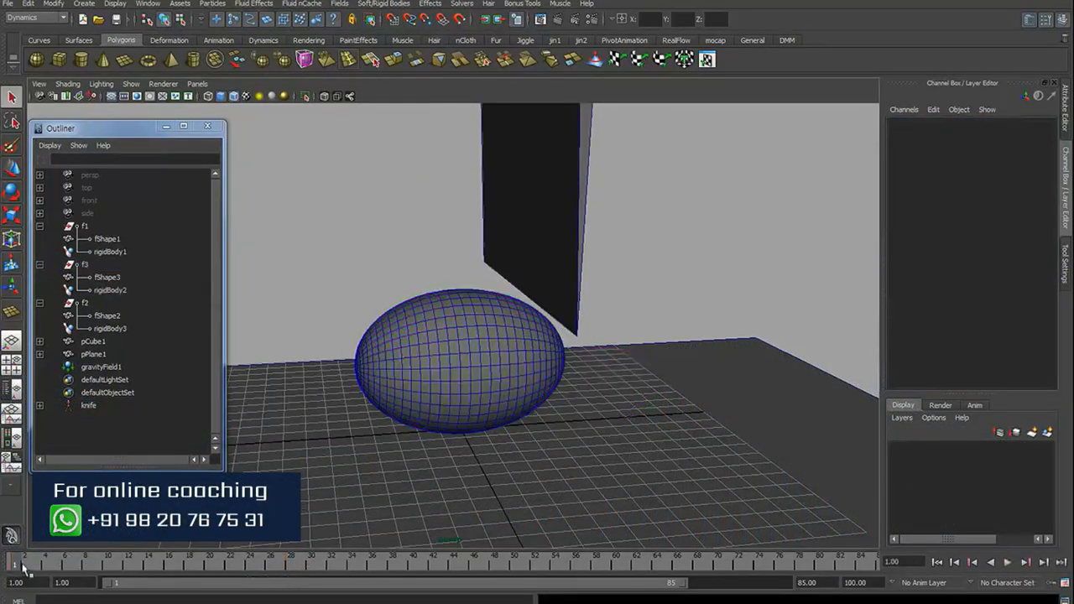
key("alt+v")
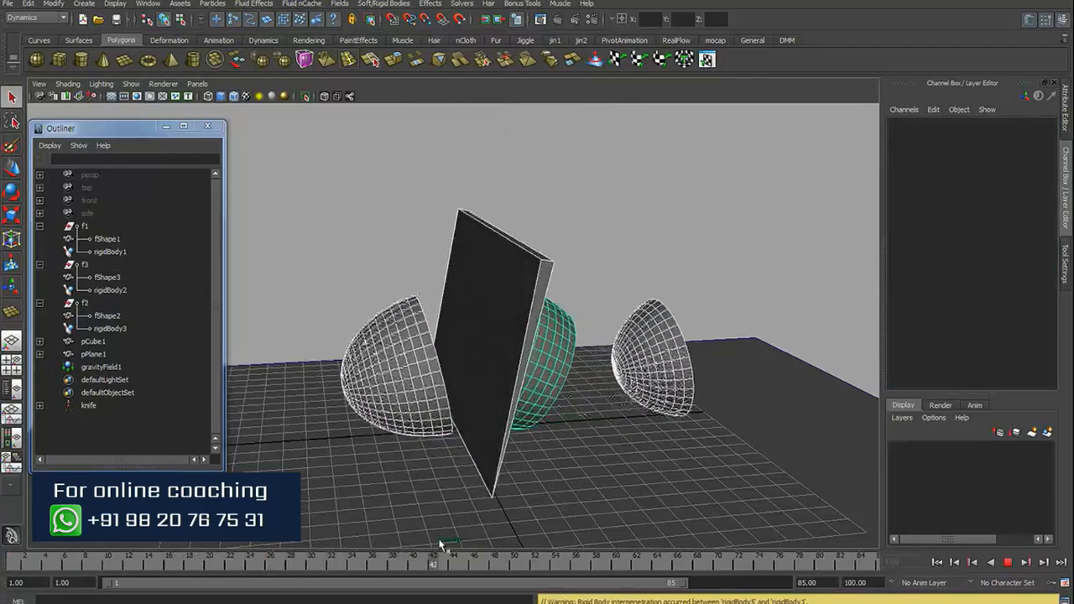
key("alt+v")
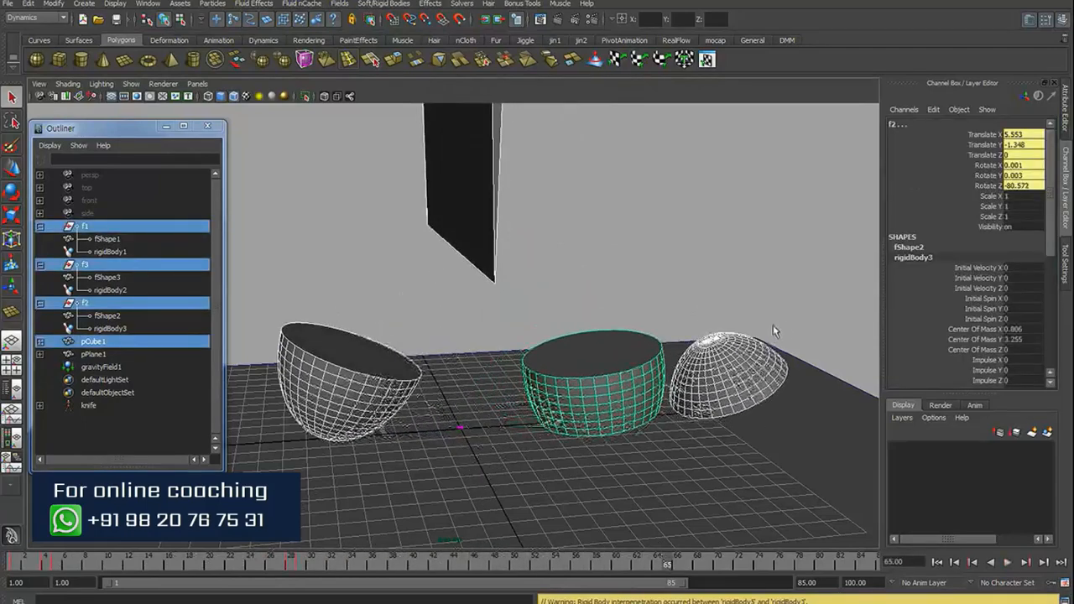
Step: Replay the slicing from the opposite side of the knife with nothing selected, and return to frame 1
left_click_drag(773, 325, 573, 331, "alt")
left_click(750, 409)
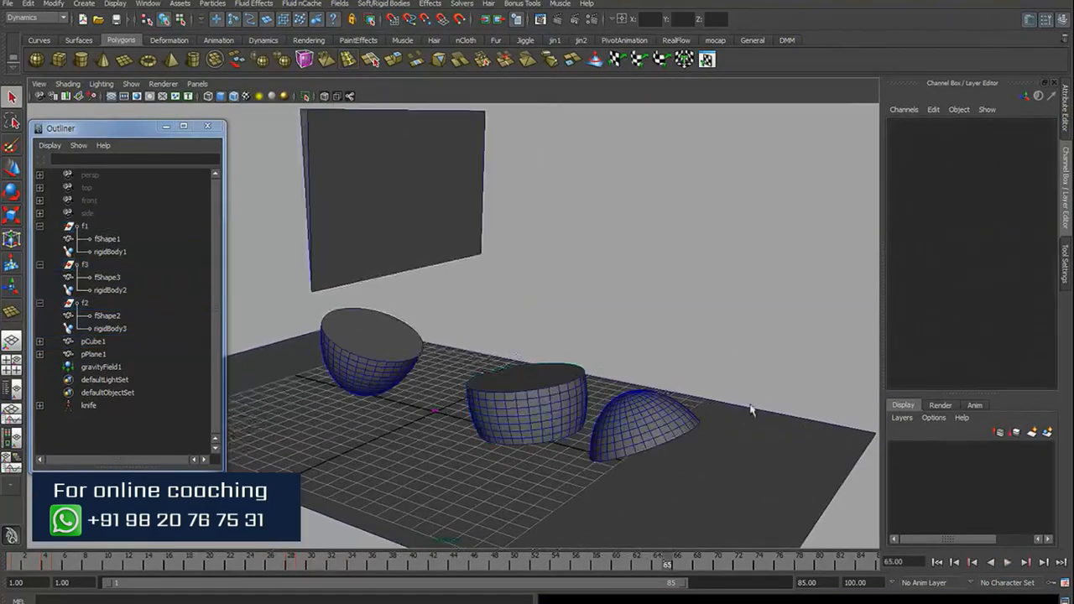
left_click(937, 562)
left_click(1007, 562)
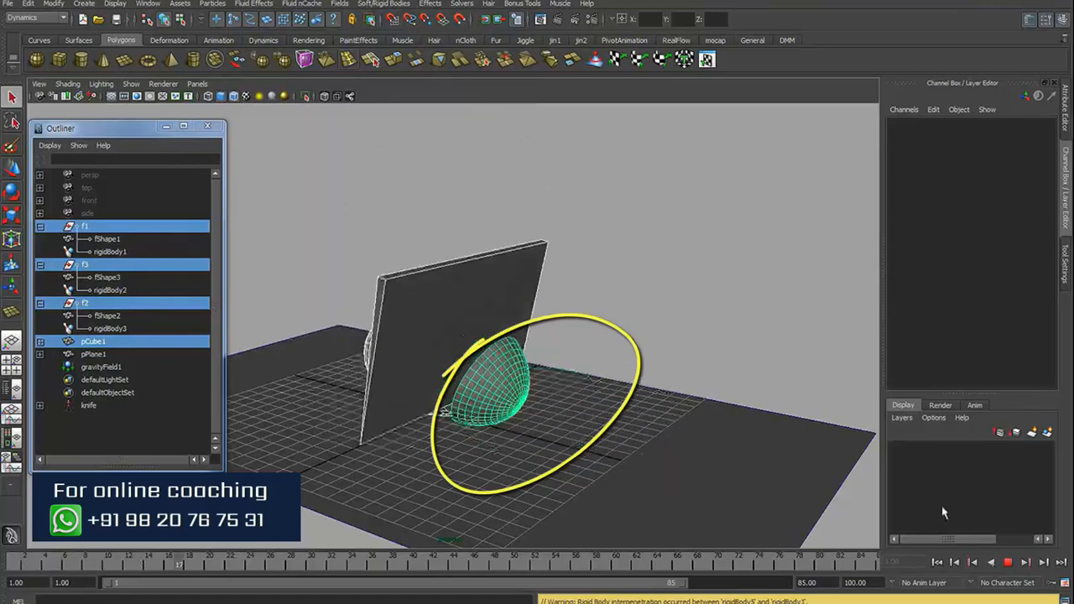
left_click(1007, 562)
left_click(937, 562)
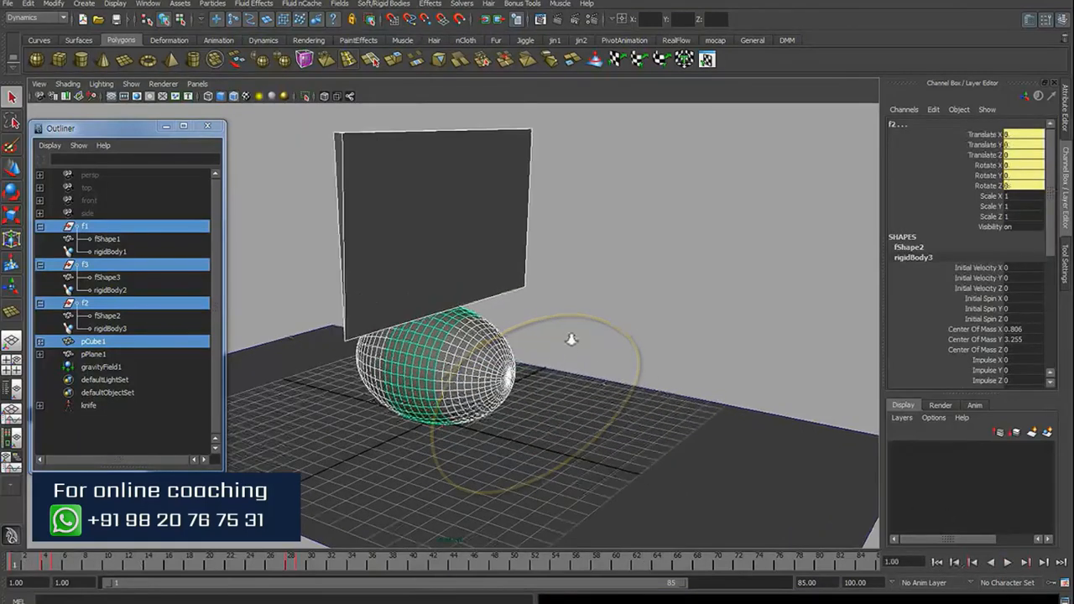
Step: Edit the Bounciness of rigidBody4 on the floor plane pPlane1 and clear the selection
left_click(572, 352)
left_click(554, 413)
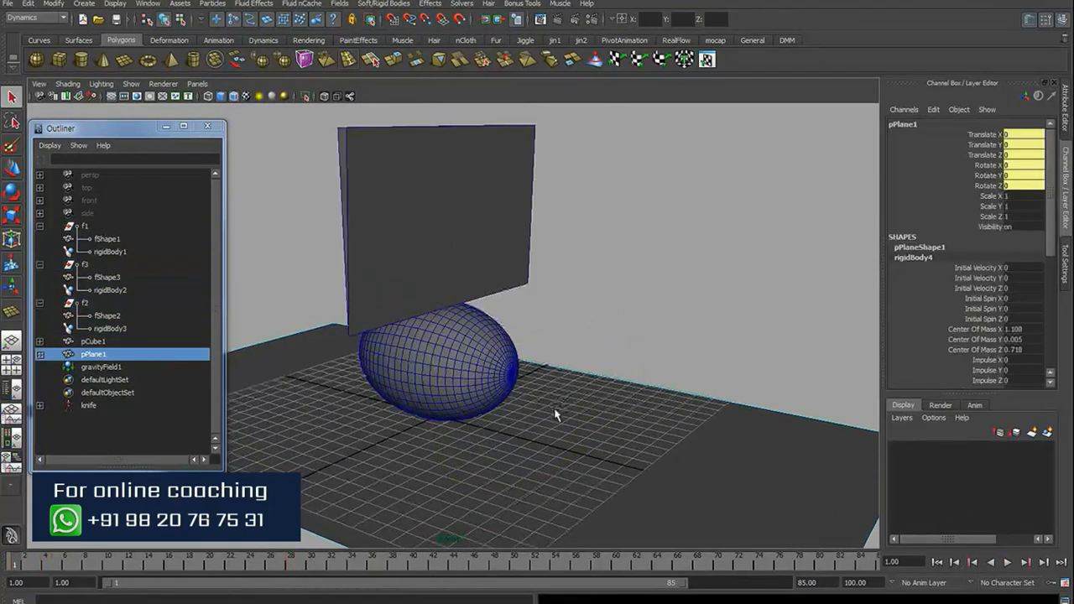
mouse_move(1046, 260)
left_mouse_down()
mouse_move(1051, 303)
mouse_move(1048, 277)
left_mouse_up()
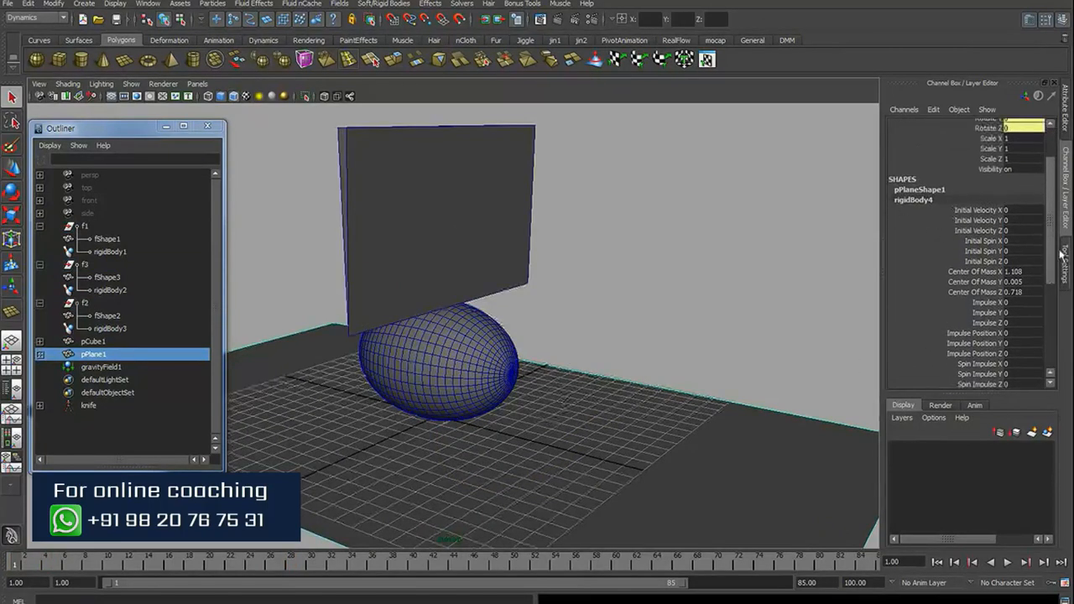
scroll(1050, 303, "down", 5)
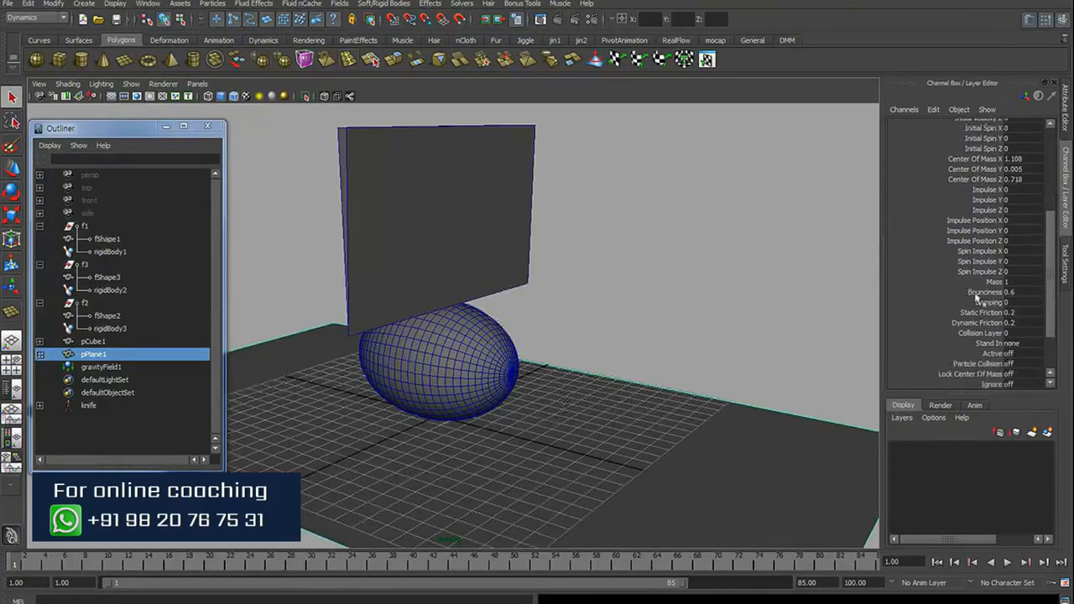
double_click(1008, 293)
left_click(774, 315)
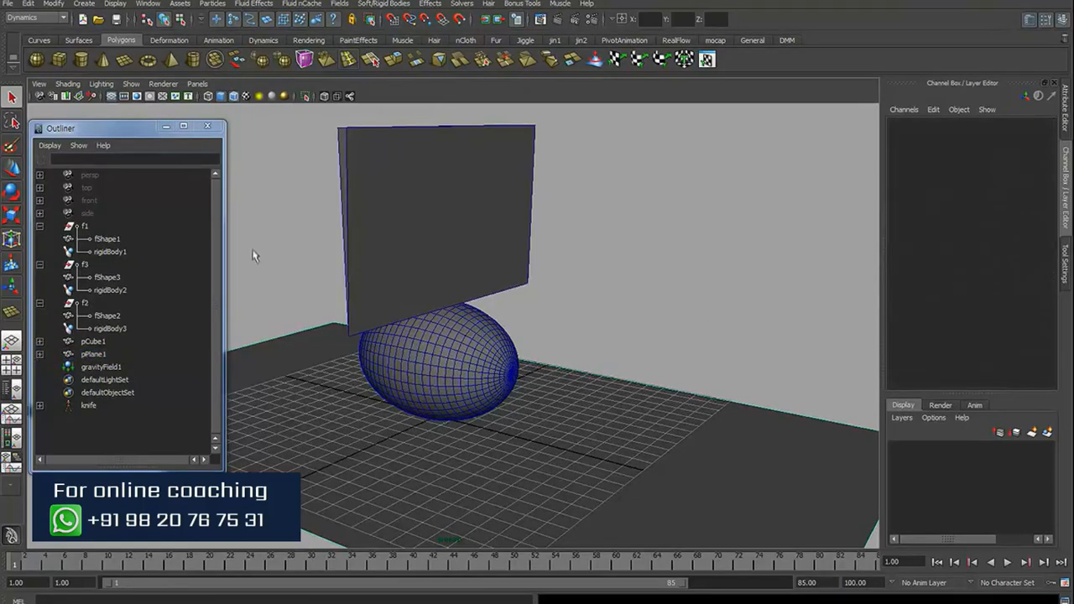
Step: Set the Bounciness of the knife pCube1's rigidBody5 to 0
left_click(424, 214)
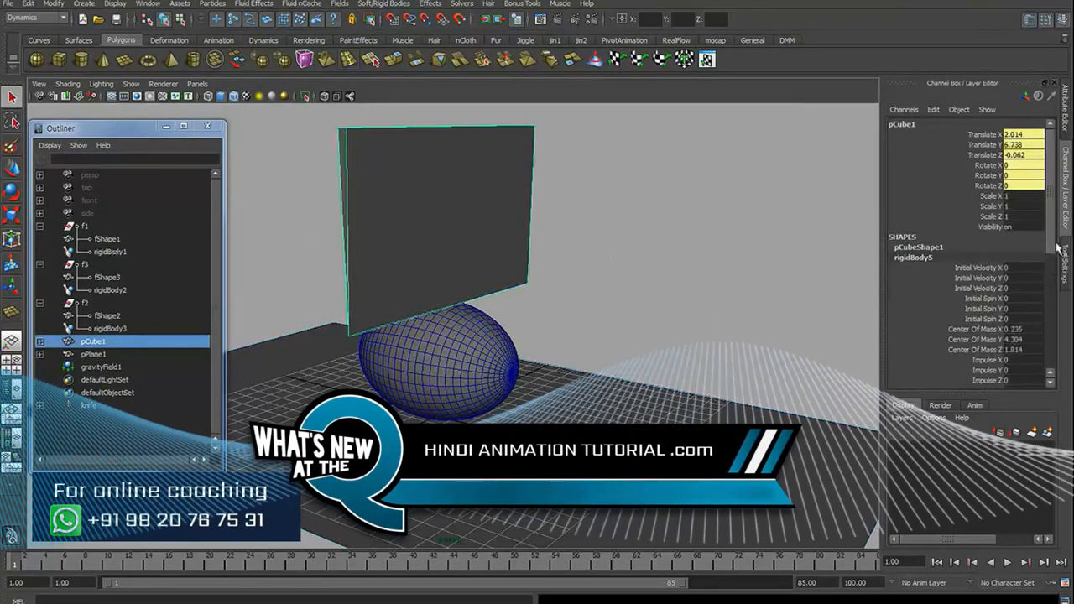
left_click_drag(1053, 240, 1032, 333)
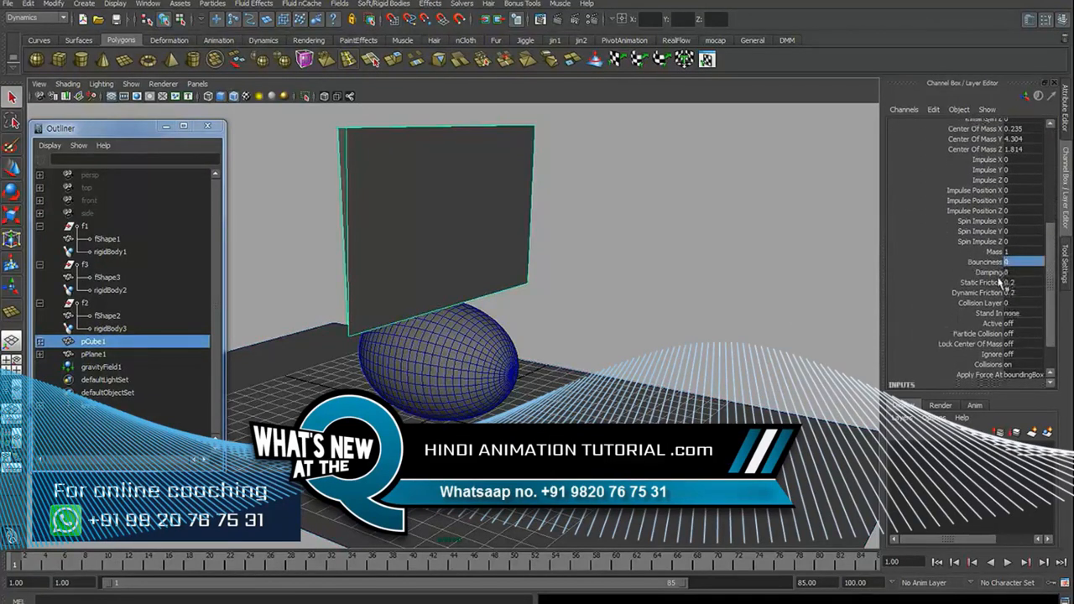
left_click(680, 318)
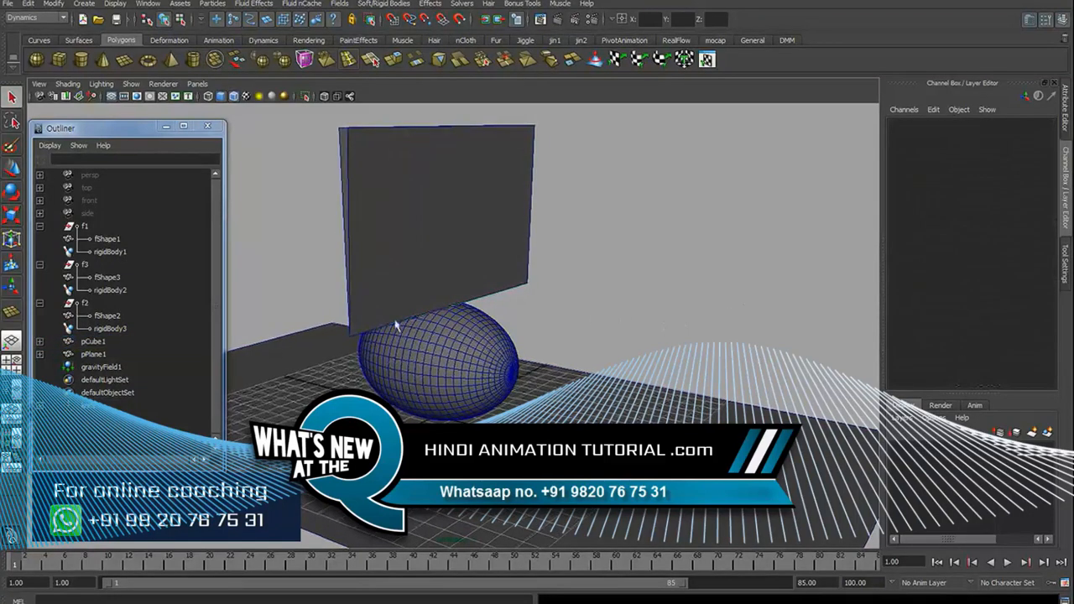
Step: Edit the Bounciness of rigidBody1, rigidBody2 and rigidBody3 together and clear the selection
left_click(110, 252)
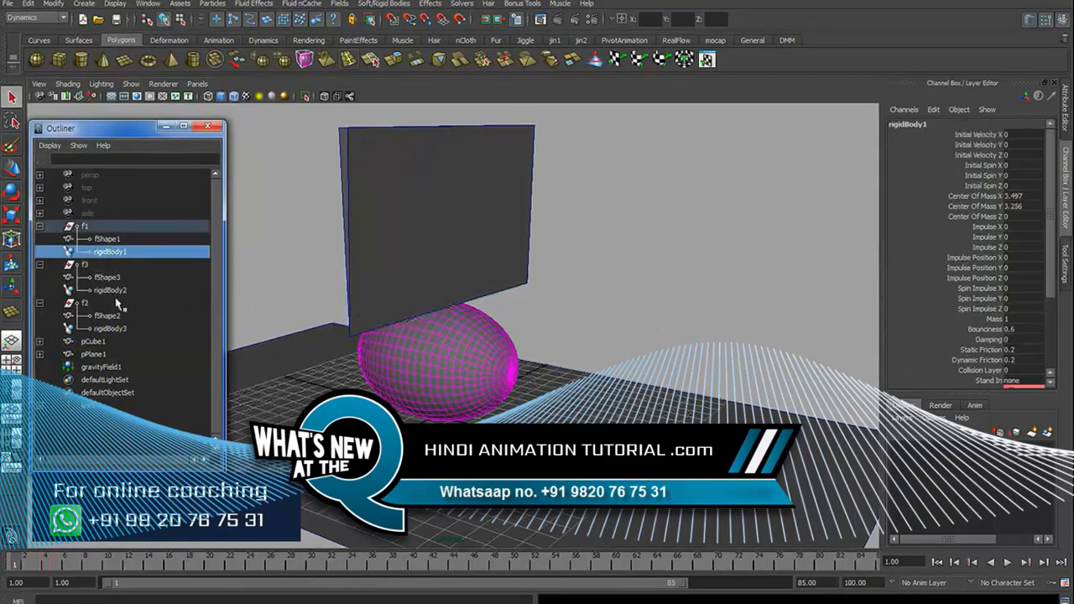
left_click(113, 291, "ctrl")
left_click(112, 328, "ctrl")
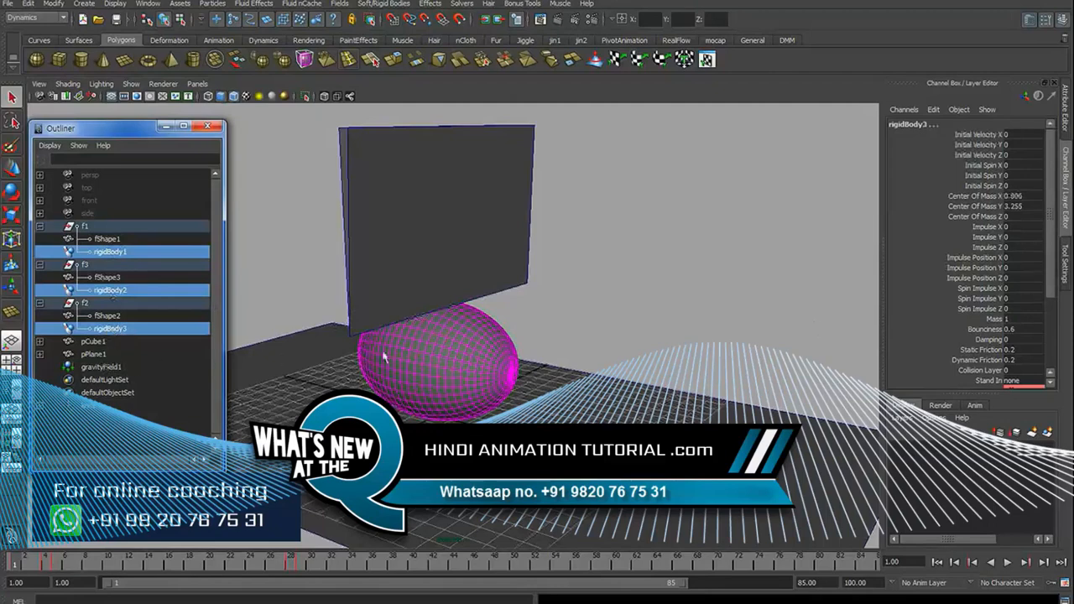
scroll(998, 285, "down", 3)
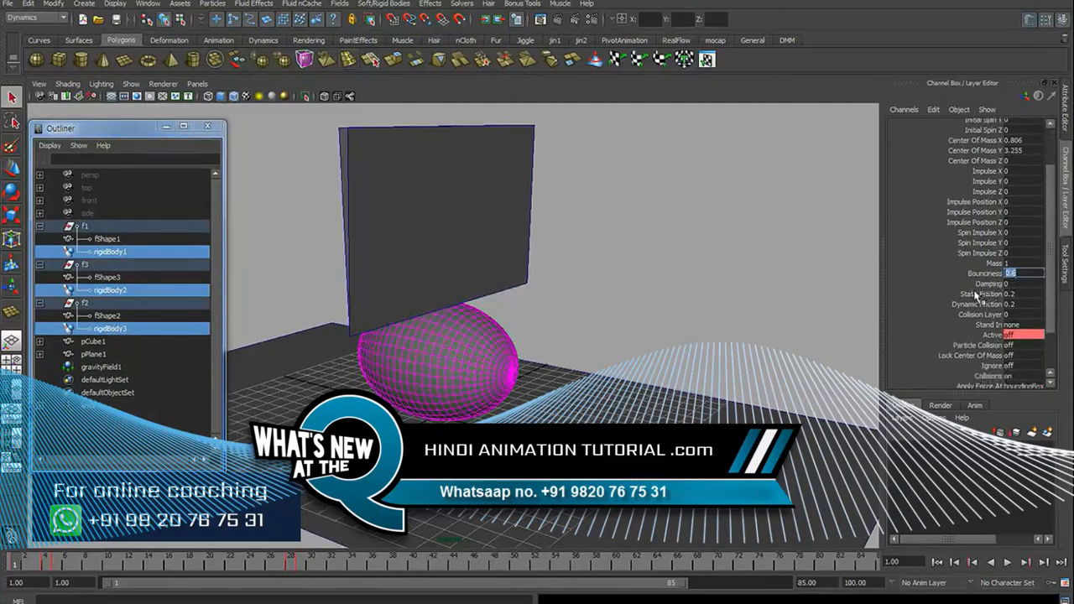
left_click(725, 311)
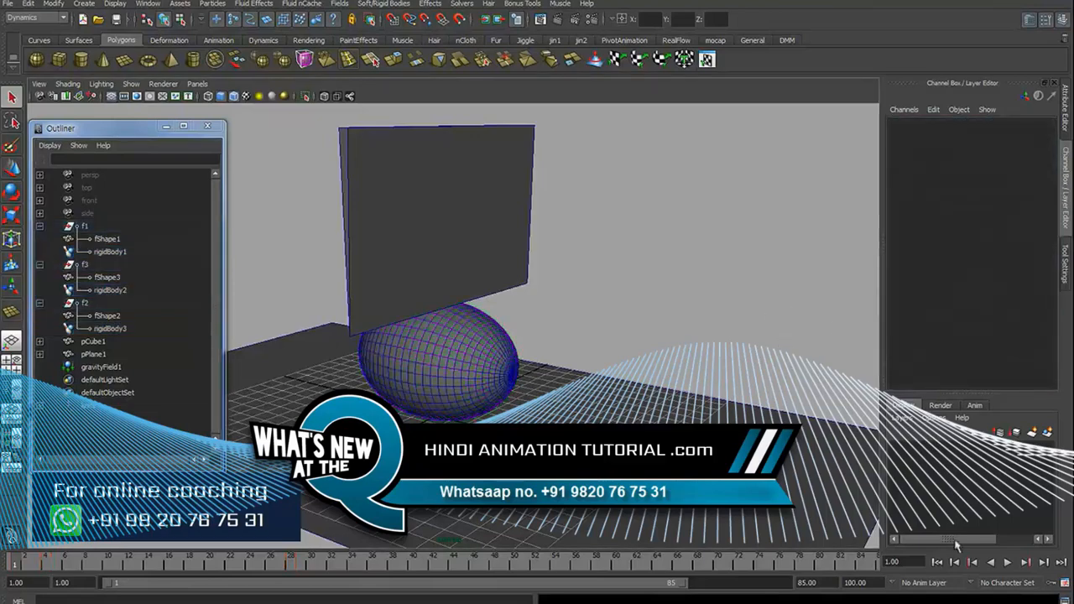
Step: Extend the playback range to frame 100
left_click(992, 562)
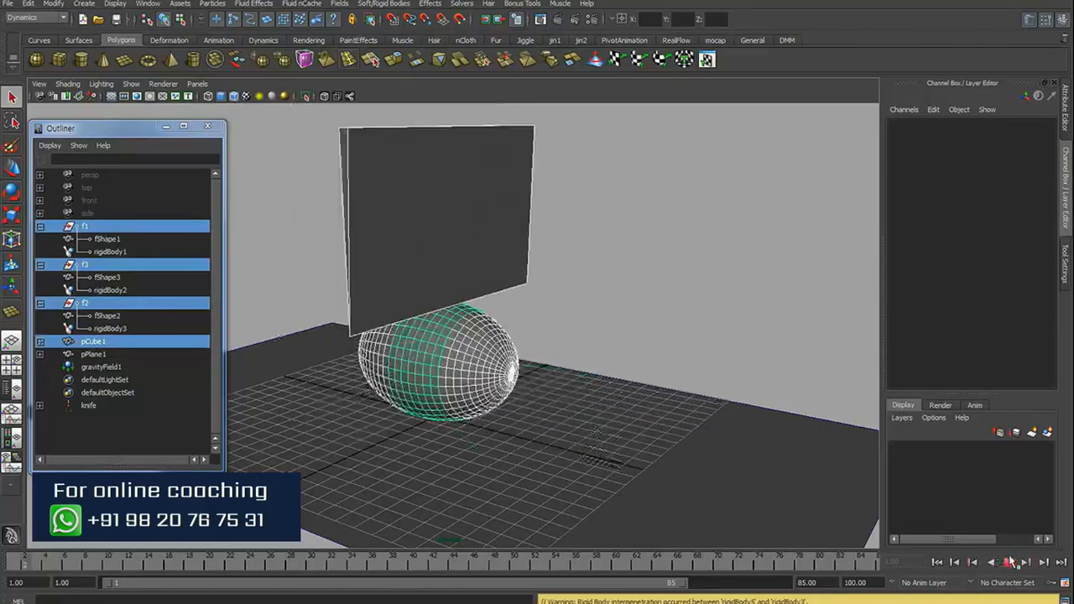
left_click(1008, 562)
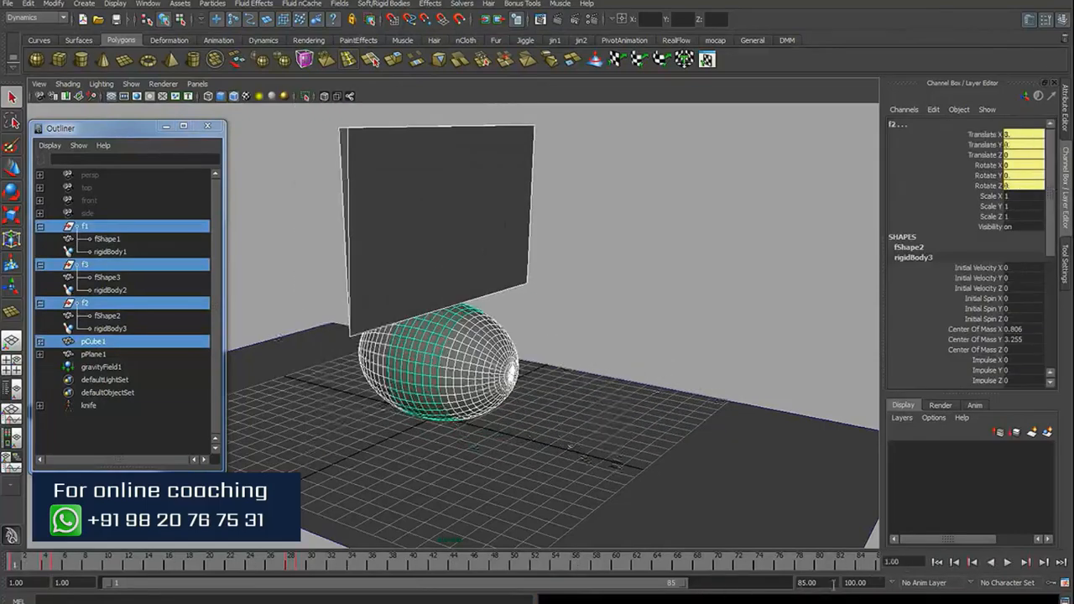
key("Return")
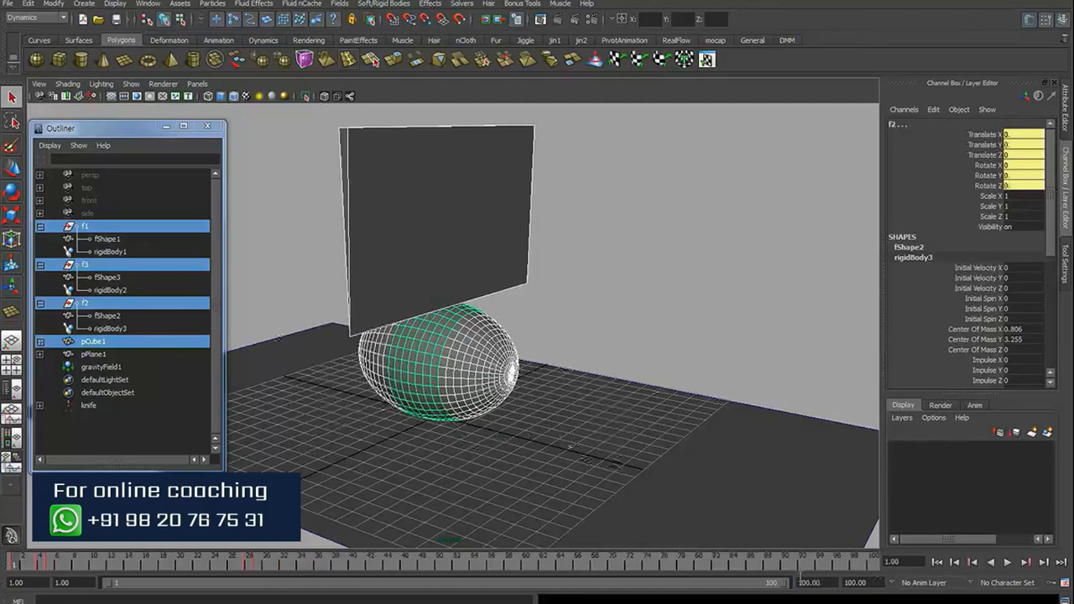
Step: Clear the selection, play the simulation through the extended range, and return to frame 1
left_click(815, 360)
left_click(1006, 562)
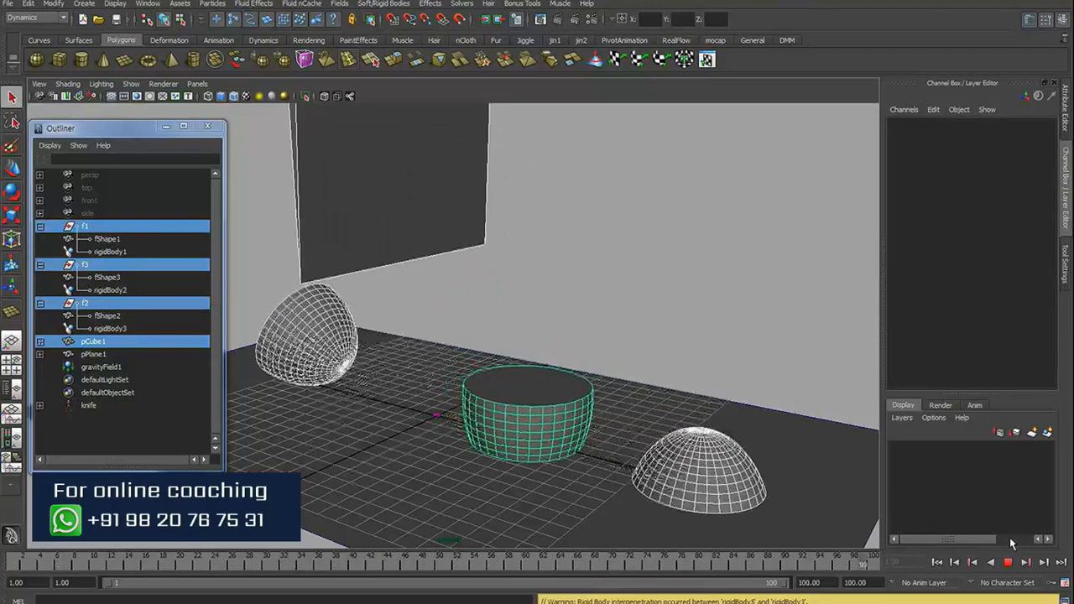
left_click(1007, 562)
left_click(938, 562)
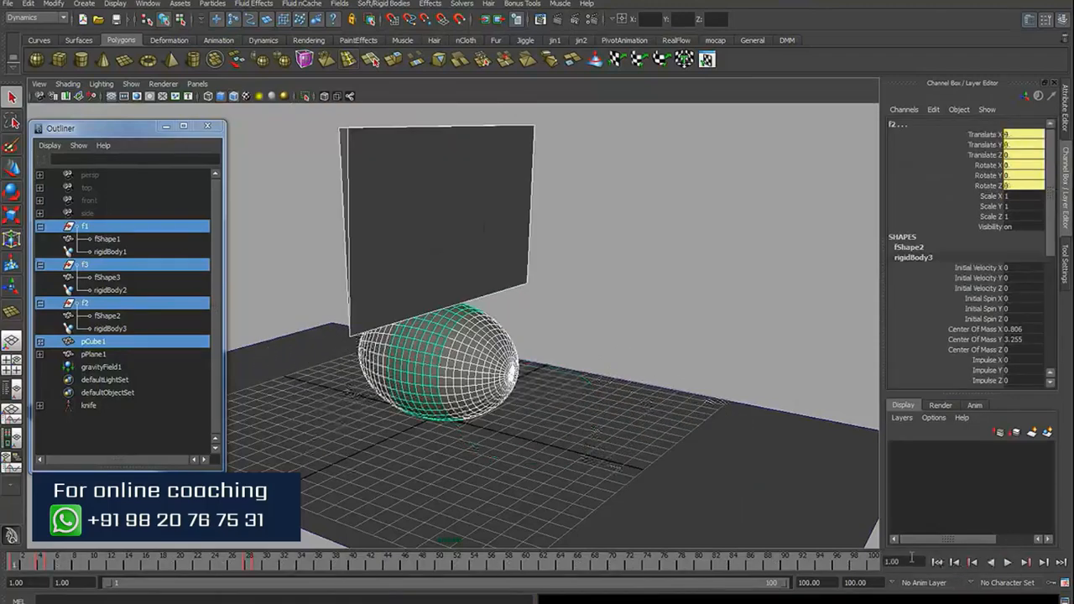
Step: Select egg pieces f1, f2 and f3 and check their UV layout in the UV Texture Editor
left_click_drag(624, 298, 621, 262, "alt")
left_click(596, 295)
left_click_drag(543, 344, 304, 347)
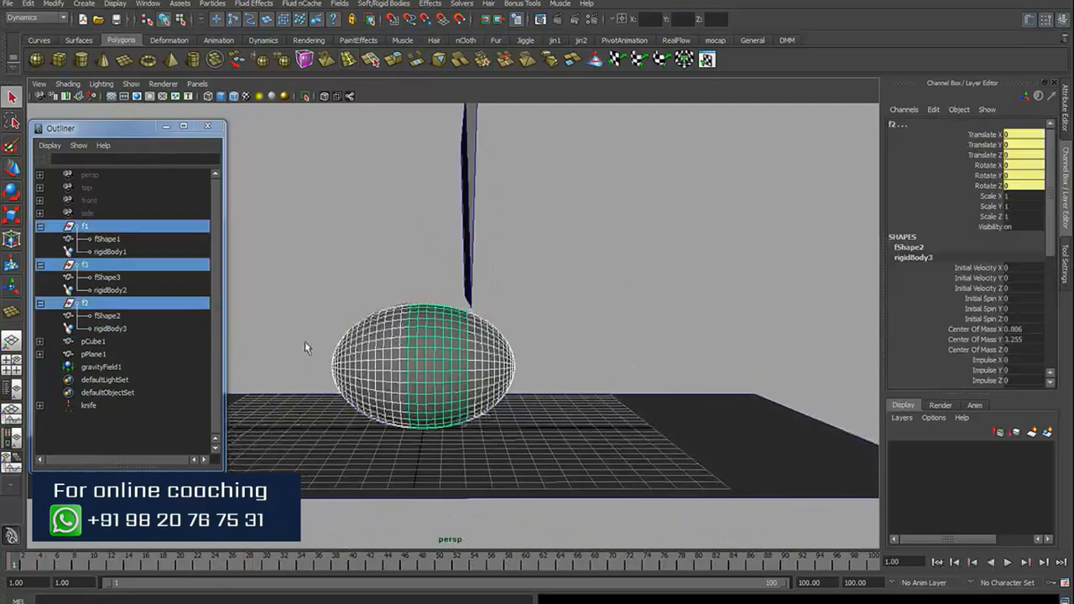
left_click(707, 60)
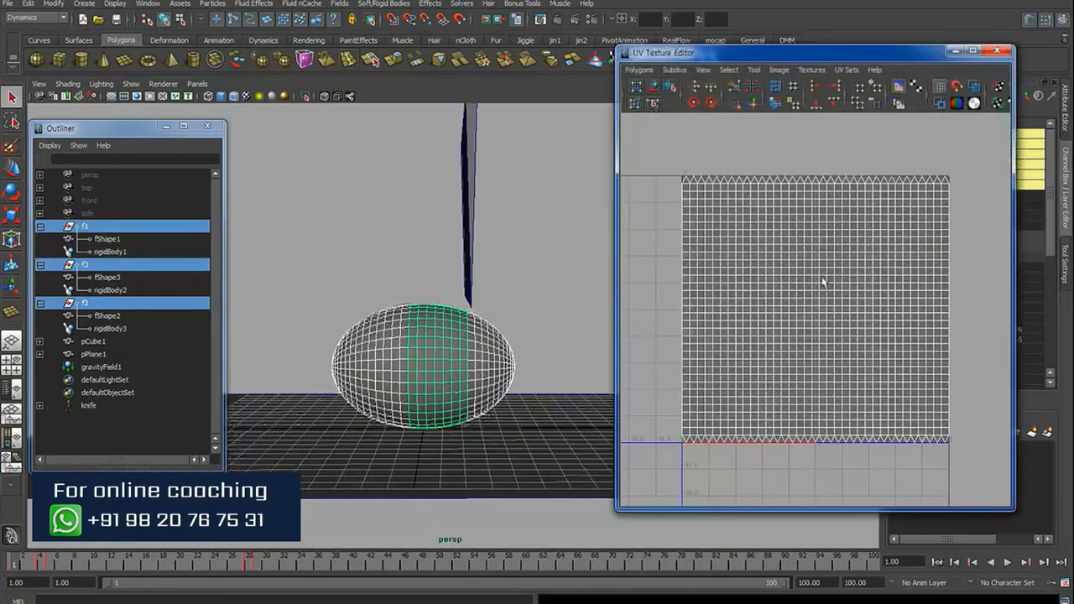
left_click(995, 52)
Step: Bring up the Hypershade, clear its work area, and create a Lambert material
left_click(551, 256)
left_click_drag(539, 341, 303, 354)
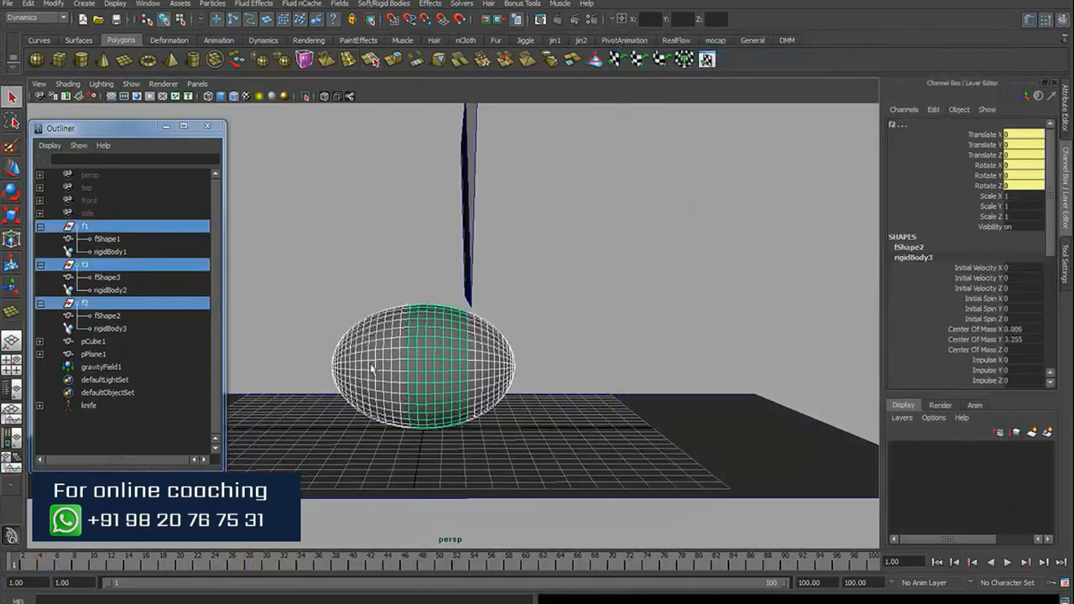
key("alt+Tab")
left_click(547, 302)
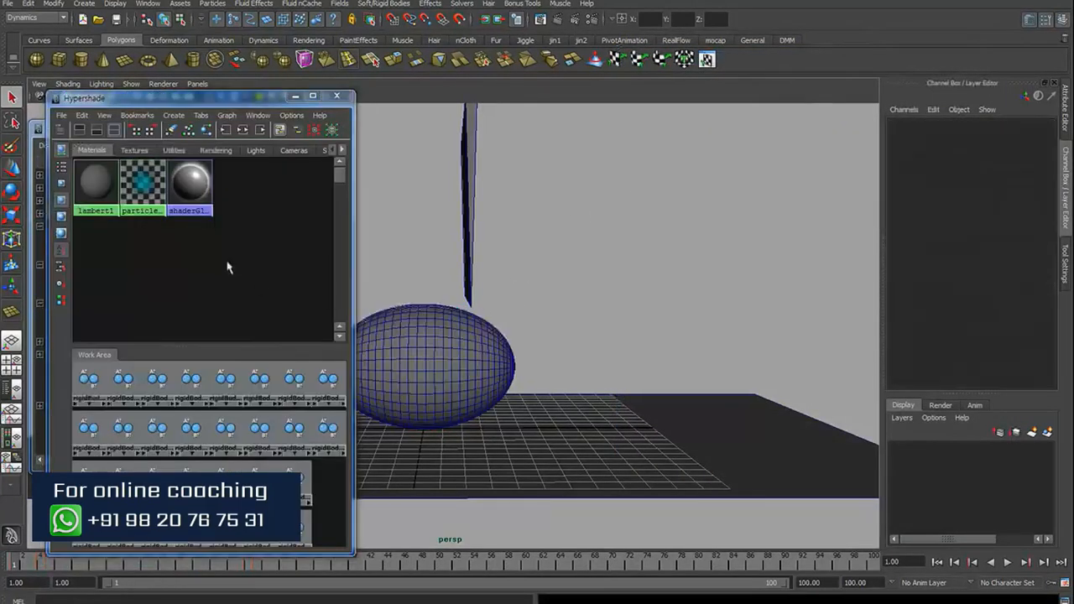
left_click(172, 131)
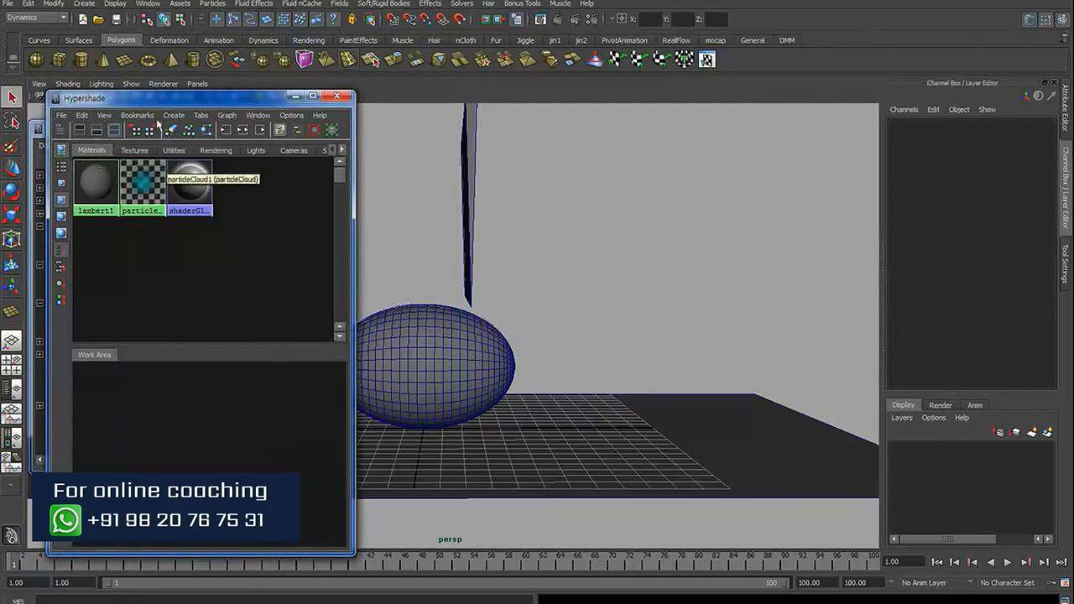
left_click(174, 115)
mouse_move(270, 139)
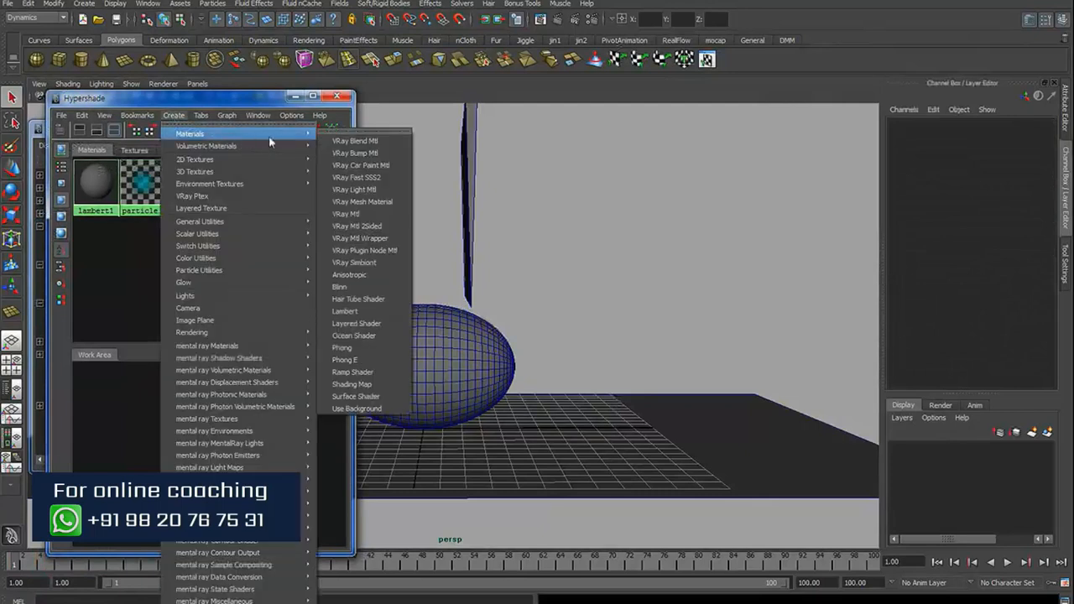
left_click(359, 314)
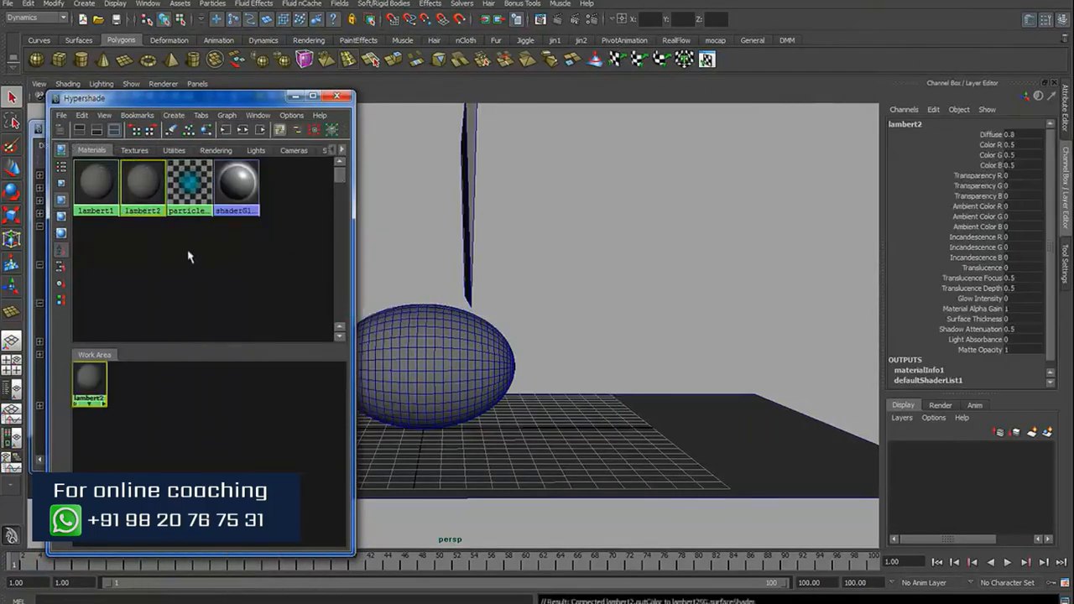
Step: Rename the new Lambert material as cover and open the texture choices for its color
double_click(142, 191)
left_click_drag(907, 154, 803, 161)
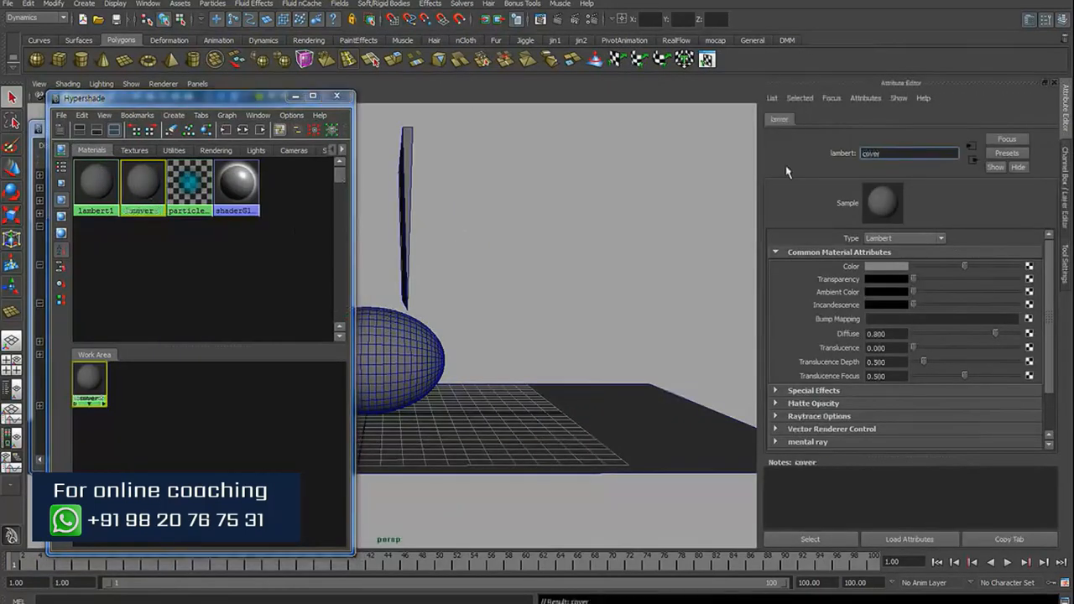
left_click(1028, 266)
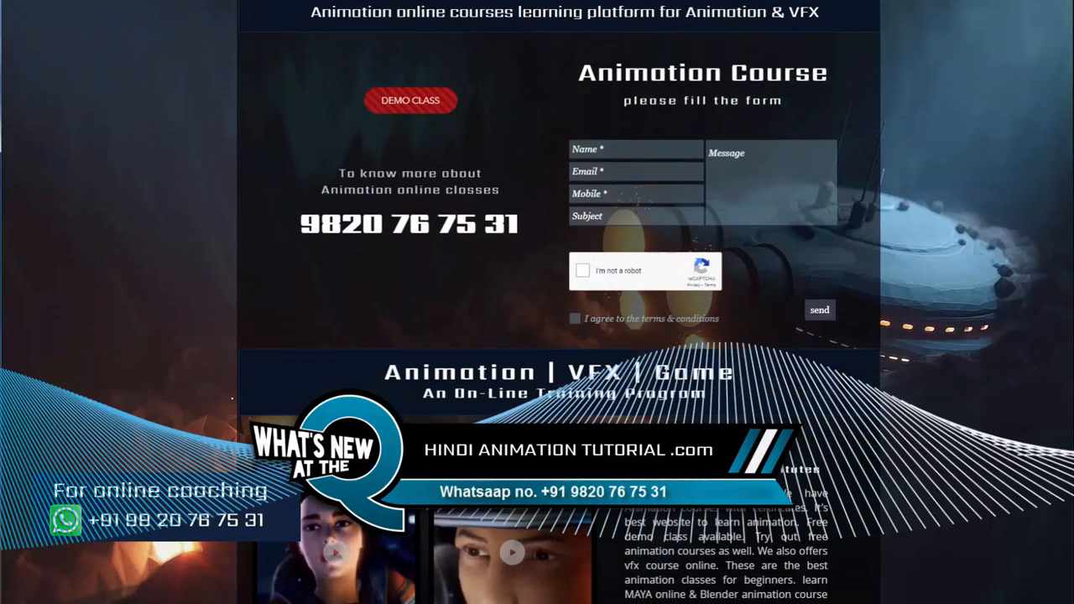
Step: Switch to the Hindi Animation Tutorials website, fill the Animation Course form with the saved name, e-mail and mobile number, and complete the reCAPTCHA check
left_click(645, 150)
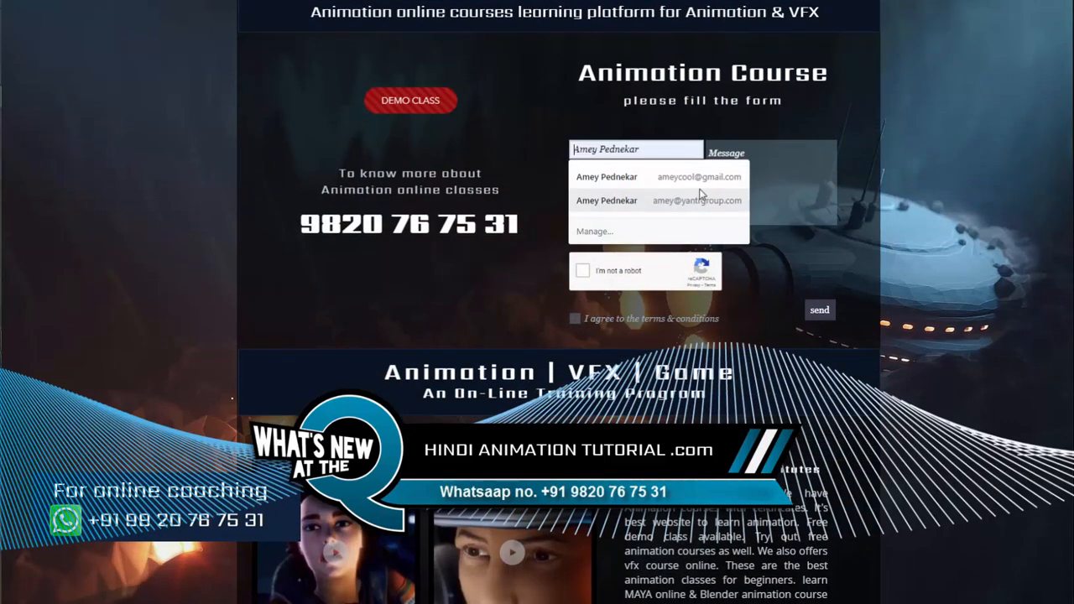
left_click(630, 177)
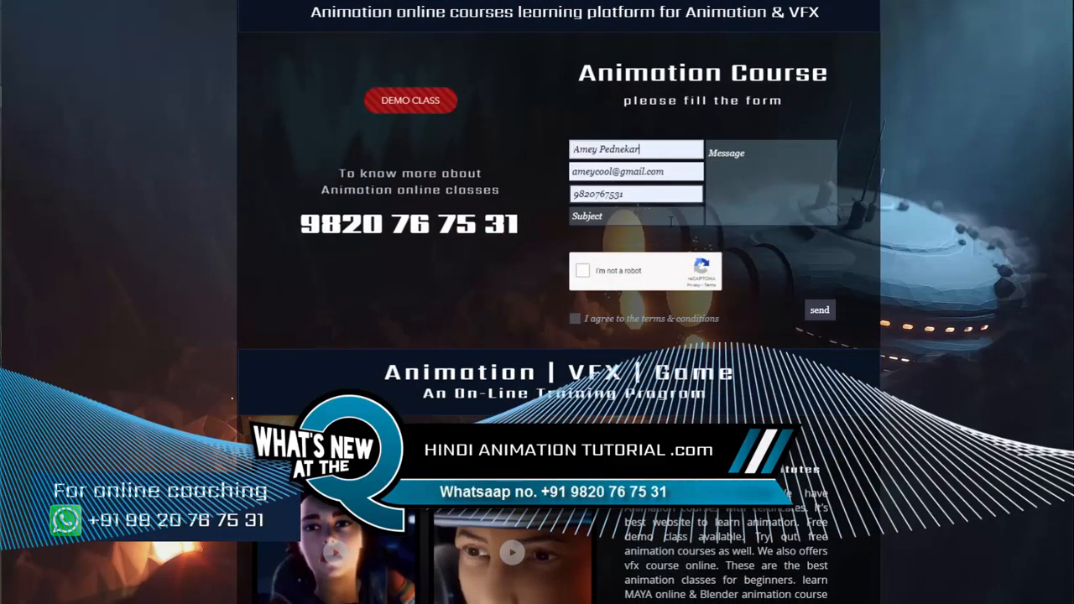
left_click(580, 272)
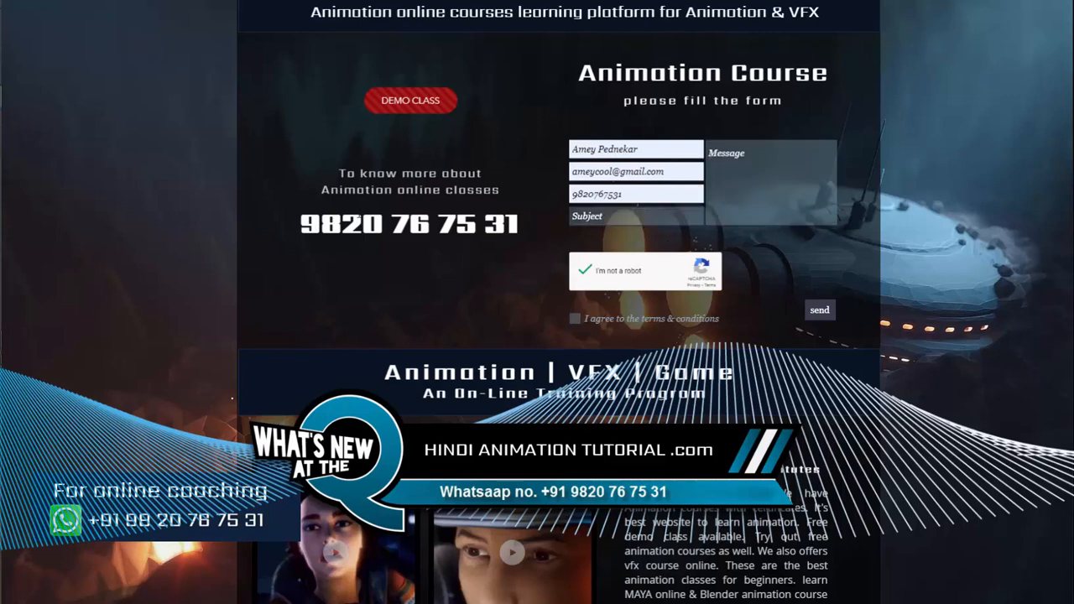
left_click_drag(528, 225, 385, 225)
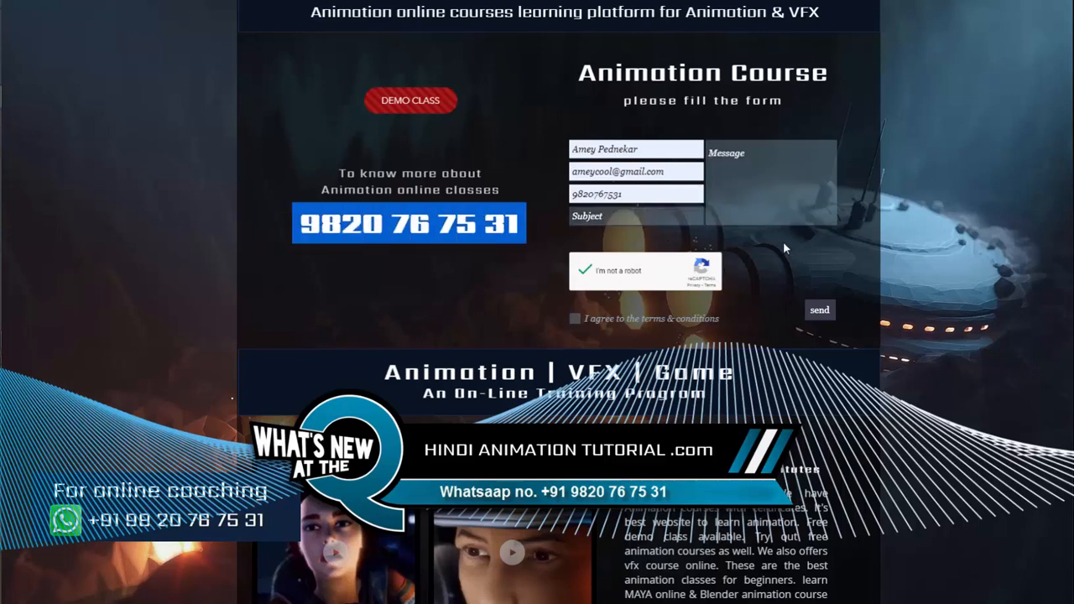
Step: Open the website's Institute page and browse the student submissions in the MAYA Course forum
scroll(913, 201, "up", 5)
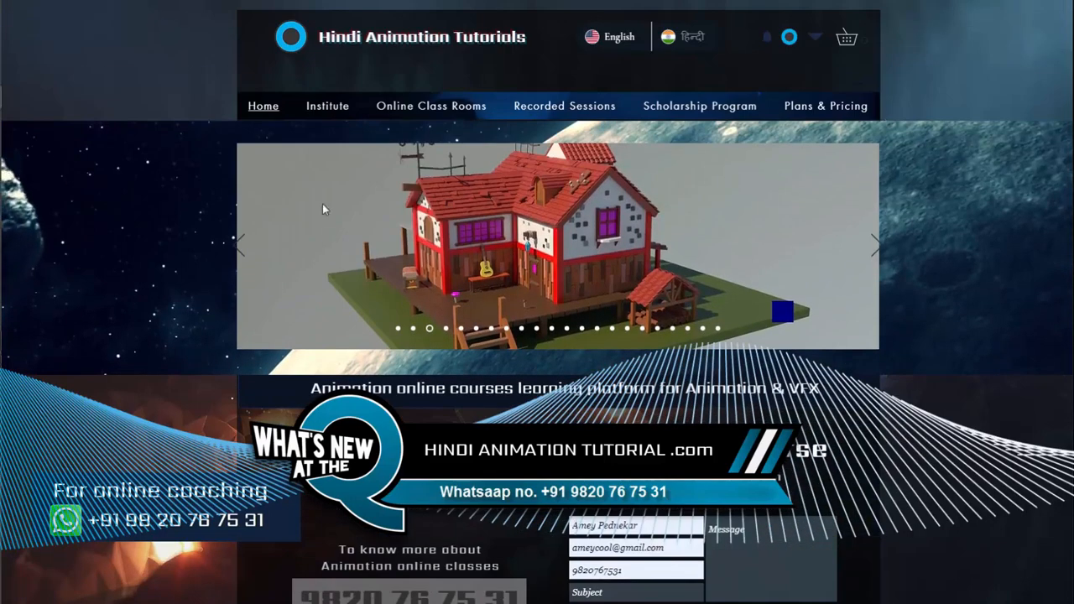
mouse_move(325, 105)
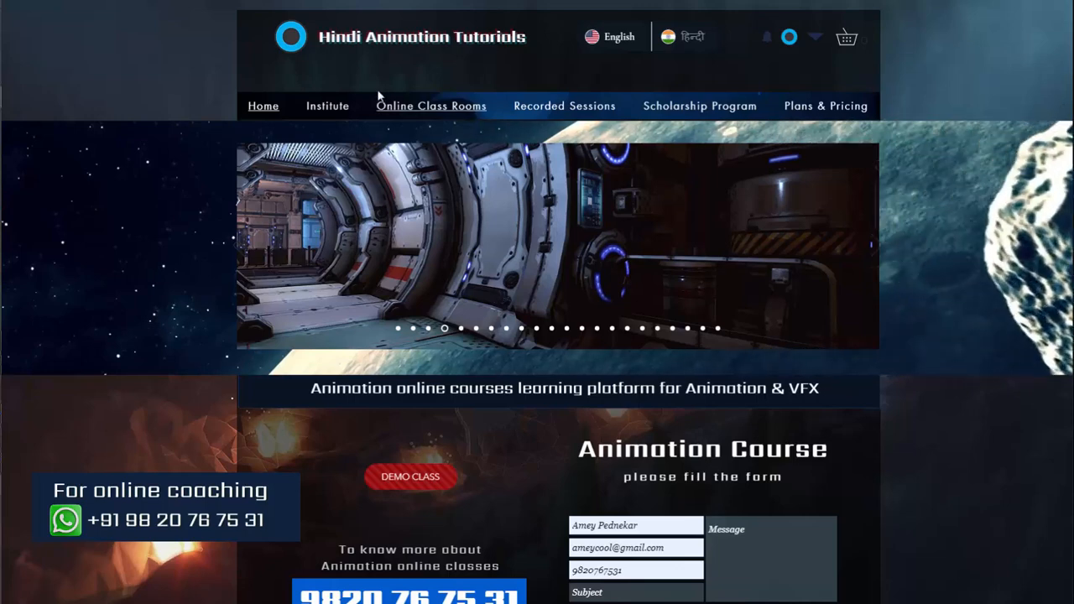
left_click(334, 109)
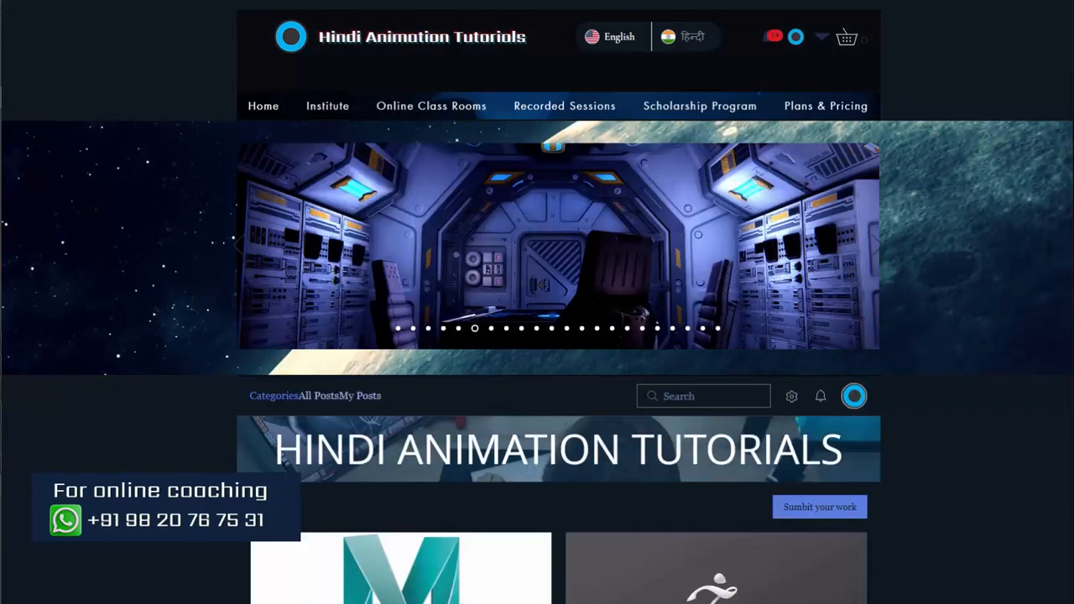
scroll(565, 544, "down", 3)
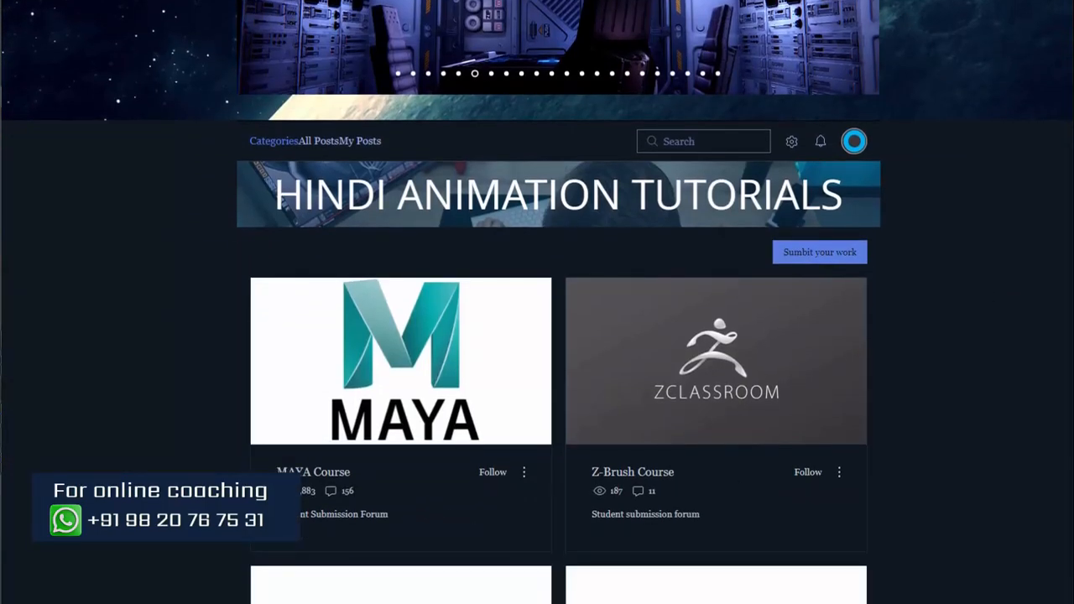
left_click(338, 478)
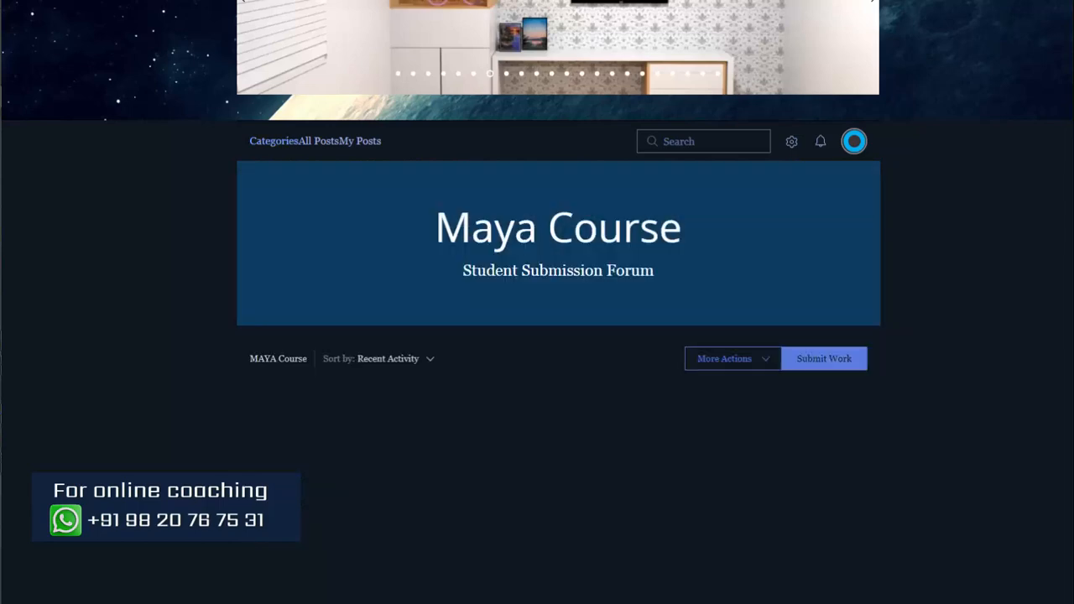
scroll(537, 335, "down", 5)
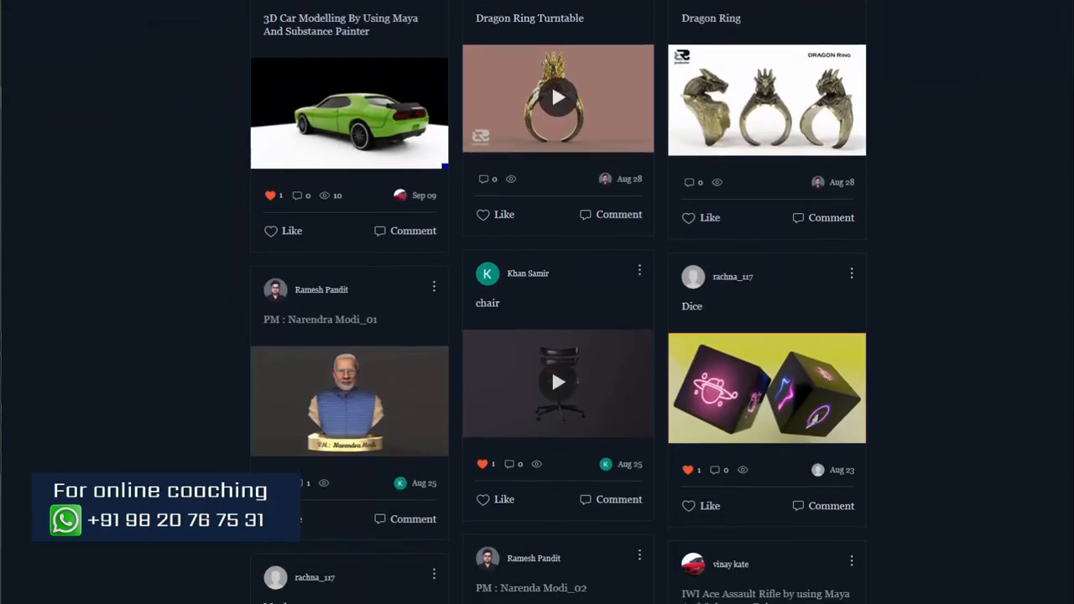
Step: Play the Dragon Ring Turntable video in full screen and return to the Maya Course submissions
left_click(559, 101)
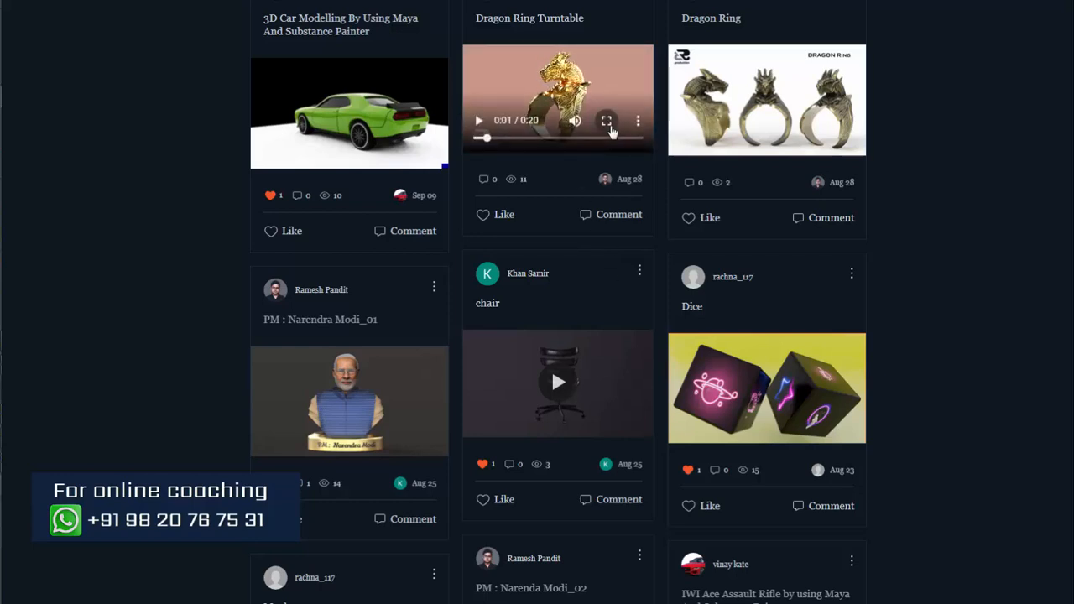
left_click(606, 122)
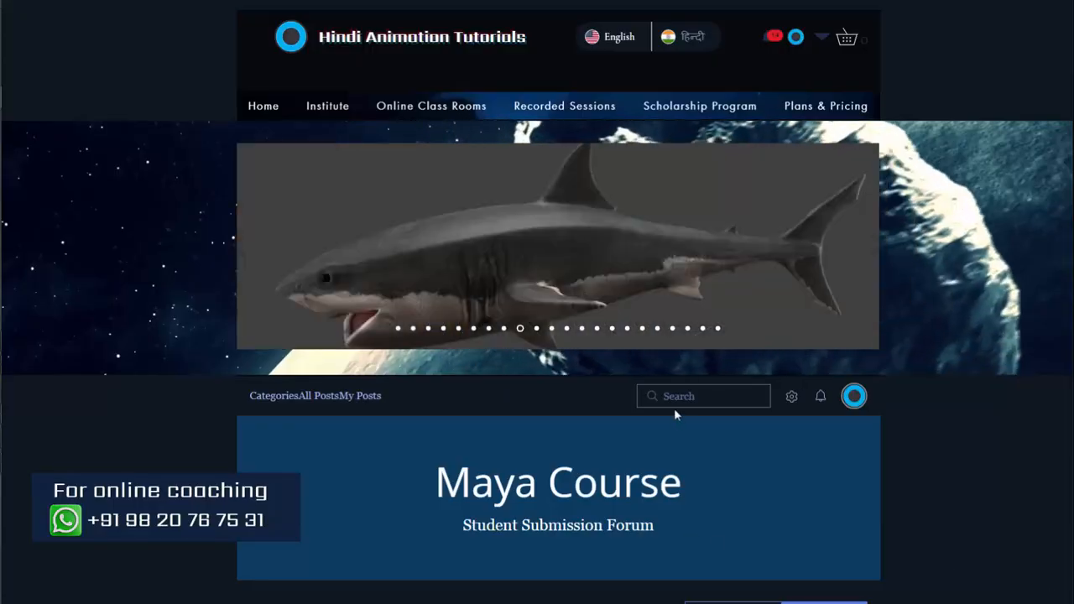
scroll(673, 407, "down", 4)
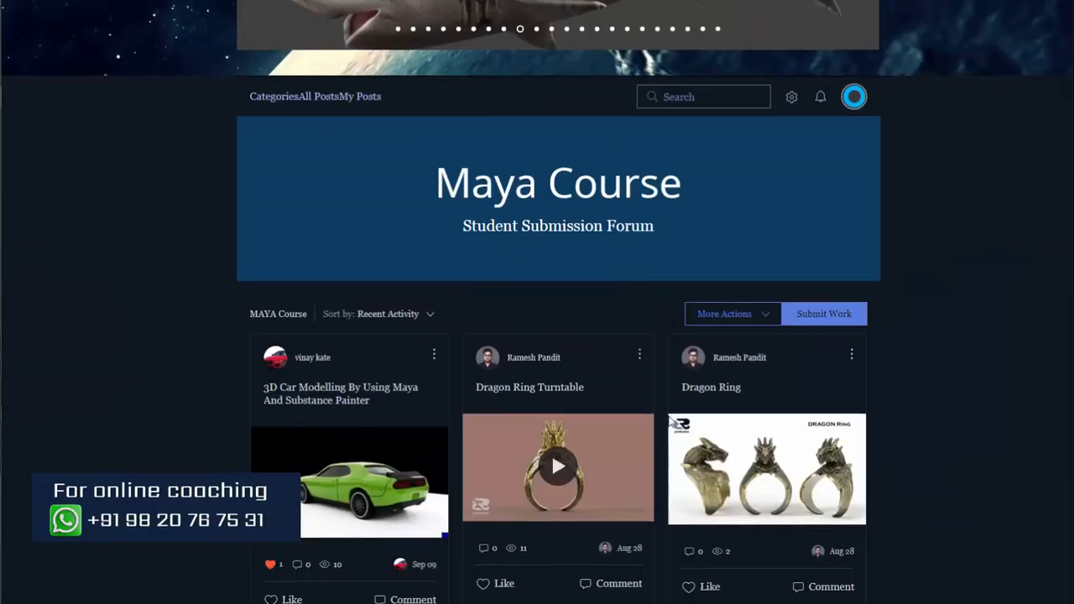